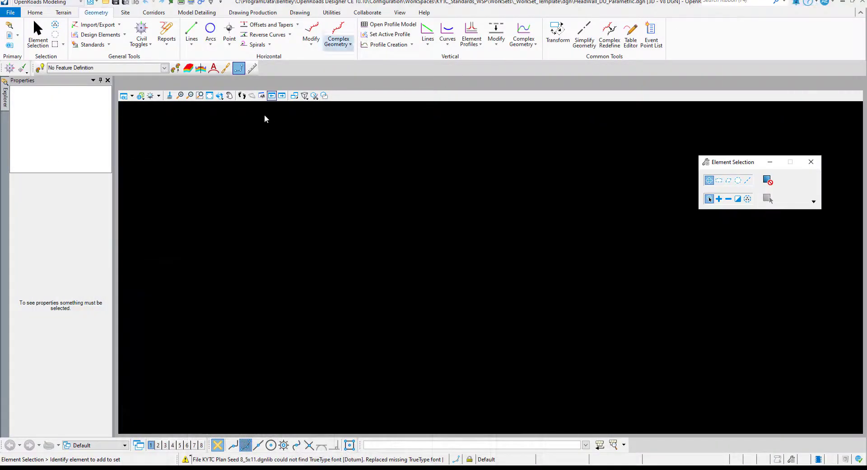
Switch to the Drainage and Utilities - Cell Construction workflow and open the Variables manager for dimensional constraints.
left_click(67, 3)
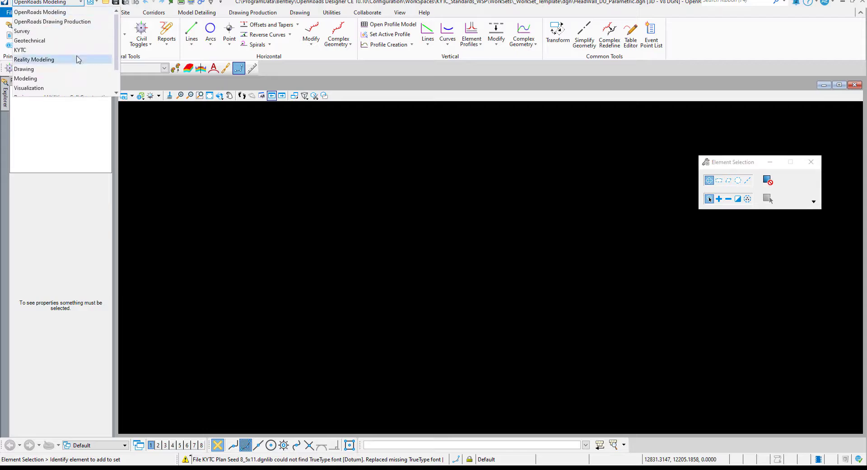
scroll(79, 61, "down", 1)
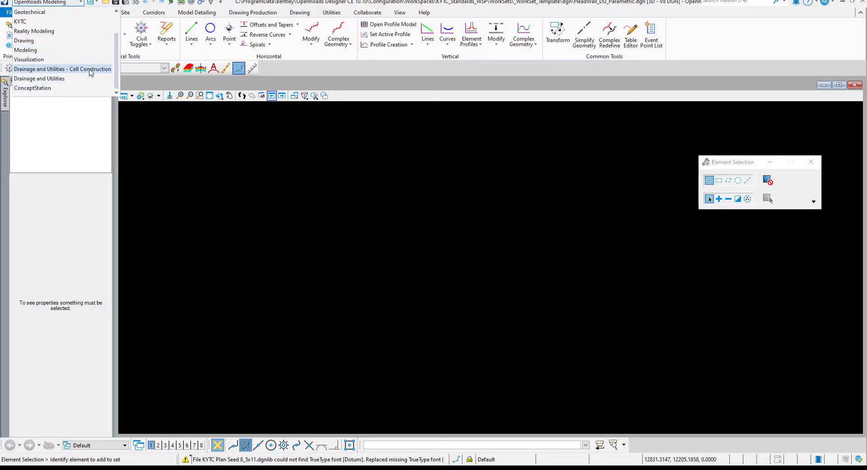
left_click(90, 70)
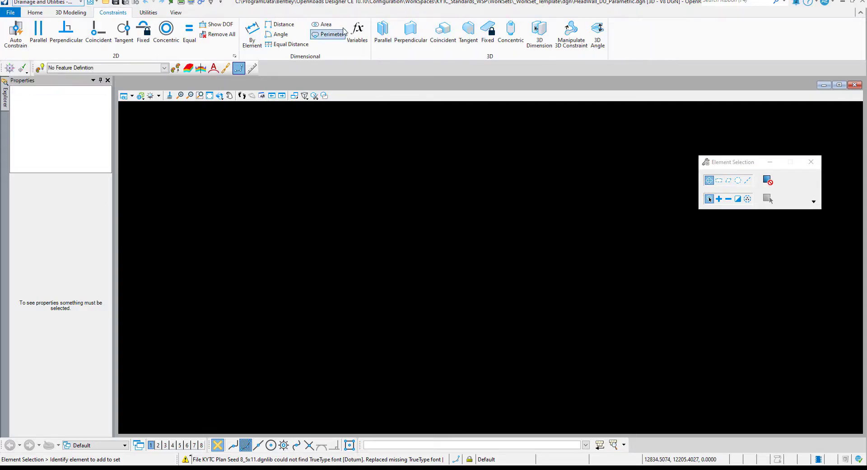
left_click(357, 31)
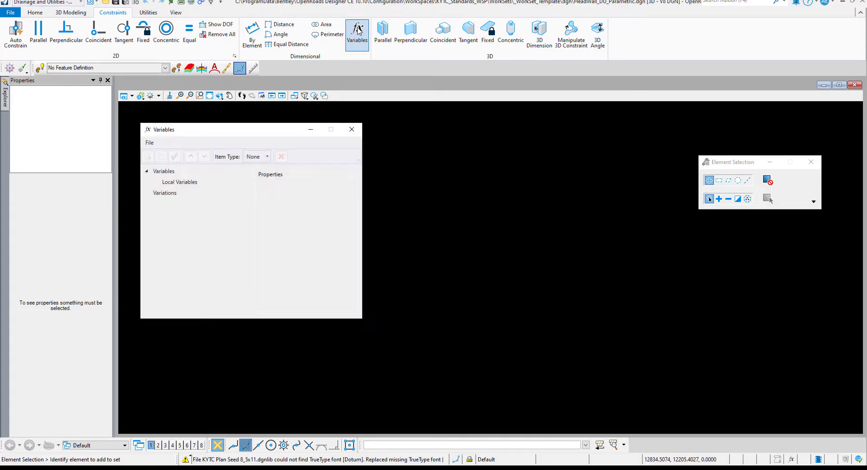
Create two local distance variables named W and X.
left_click(180, 181)
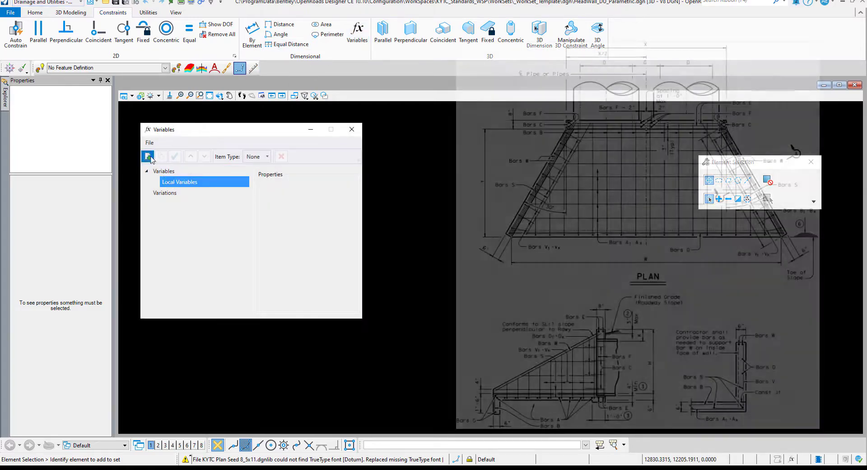
left_click(148, 157)
type("W")
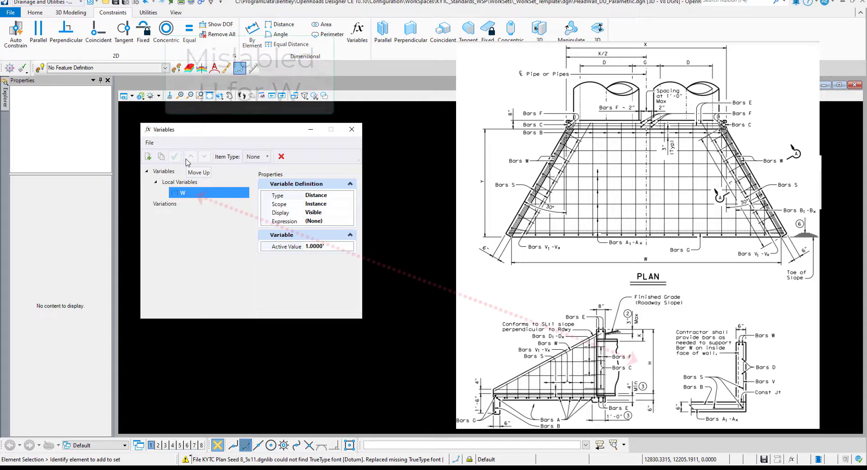
left_click(148, 157)
type("X")
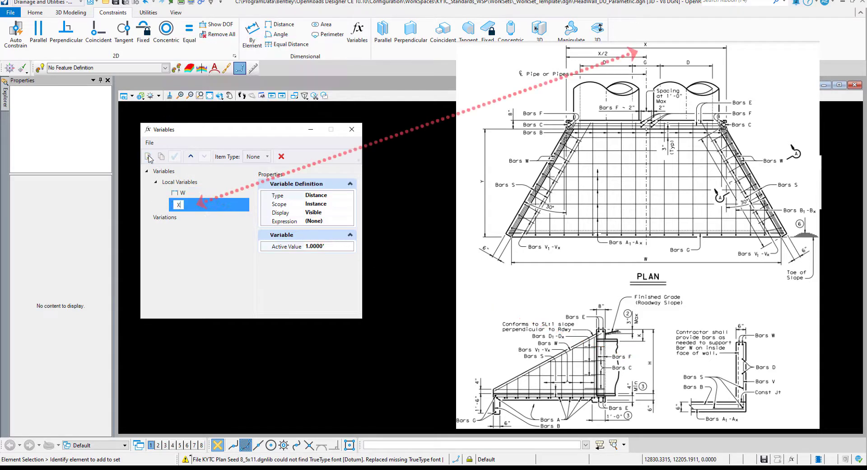
key("Return")
Add two more local distance variables named L and Thickness.
left_click(148, 157)
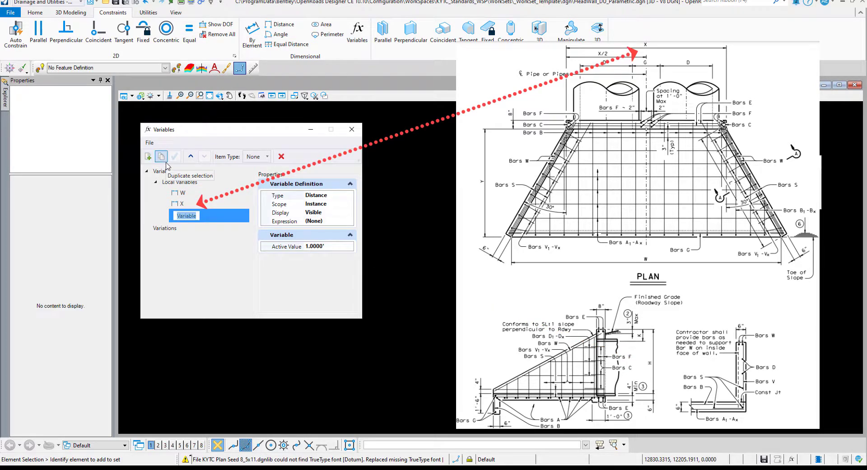
type("L")
key("Return")
left_click(162, 157)
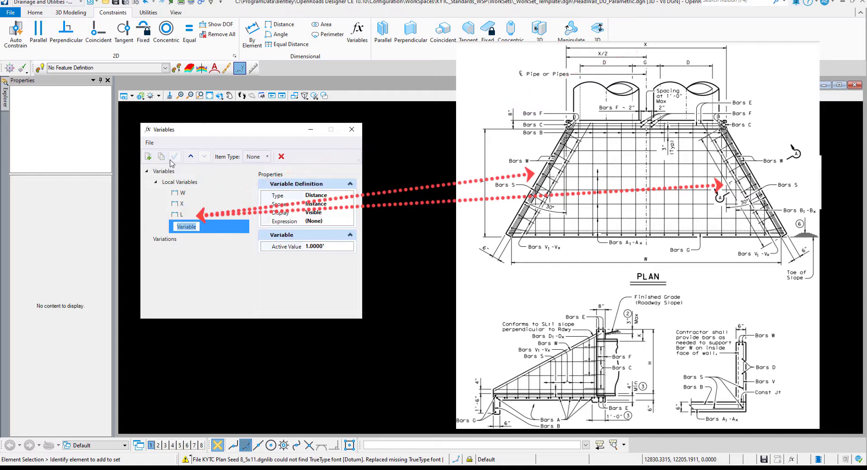
type("Thickness")
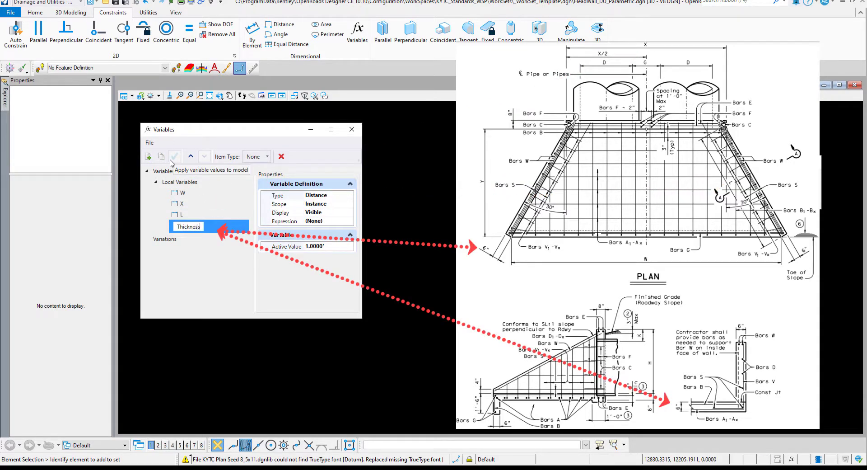
key("Return")
Add a local variable Angle1 of type Angle with an active value of 45 degrees.
left_click(162, 157)
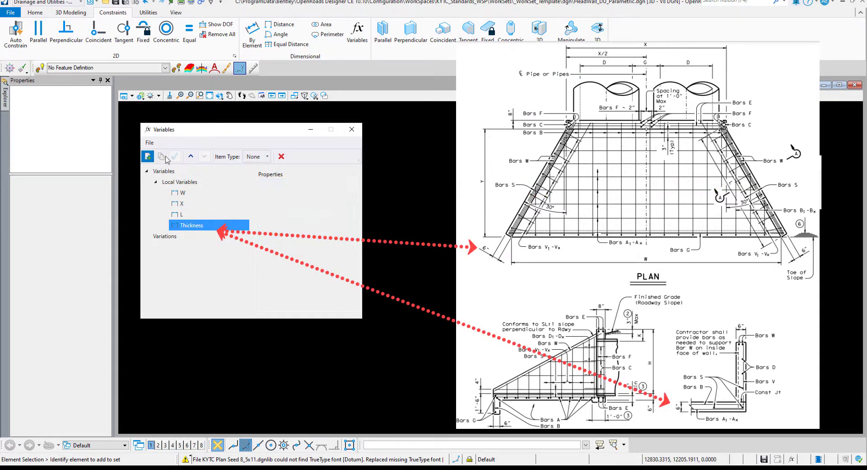
type("Angle1")
key("Return")
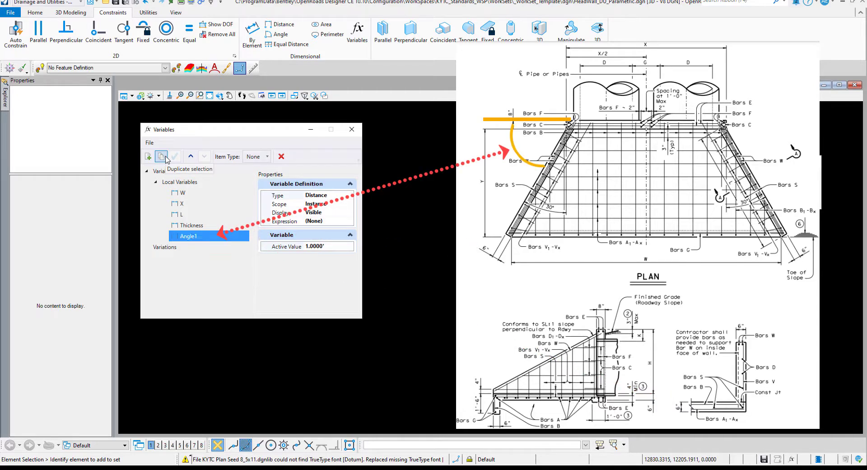
left_click(332, 197)
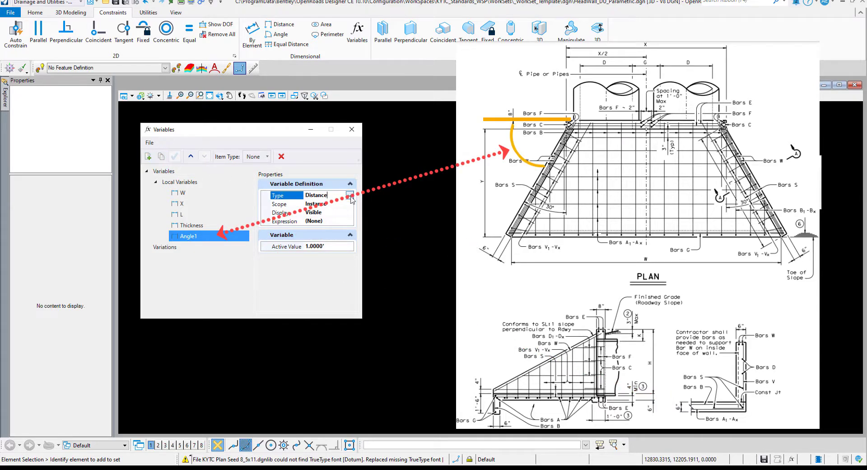
left_click(351, 199)
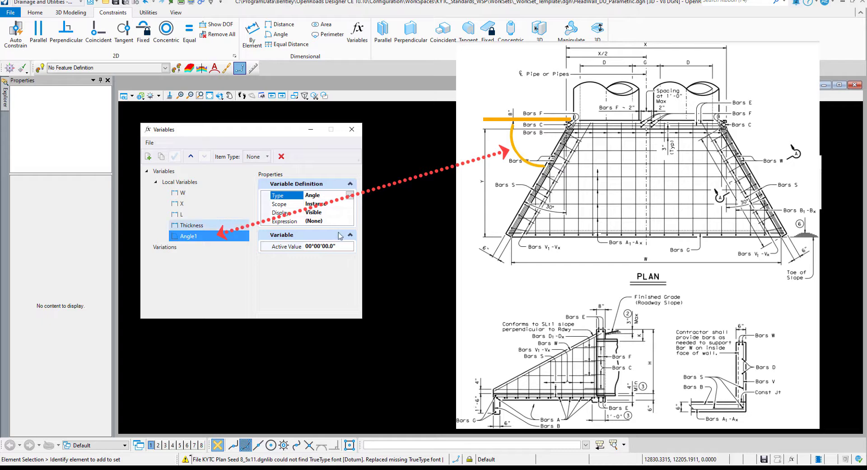
left_click(291, 247)
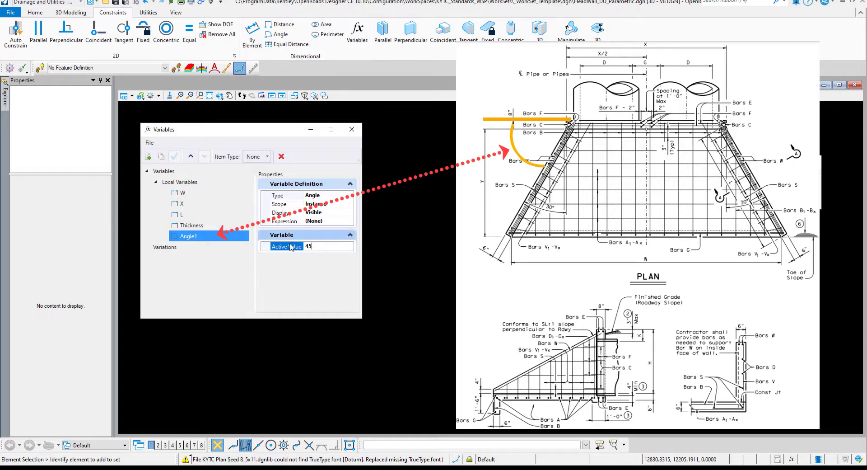
Add a local variable Angle2 of type Angle with an active value of 45 degrees.
left_click(148, 156)
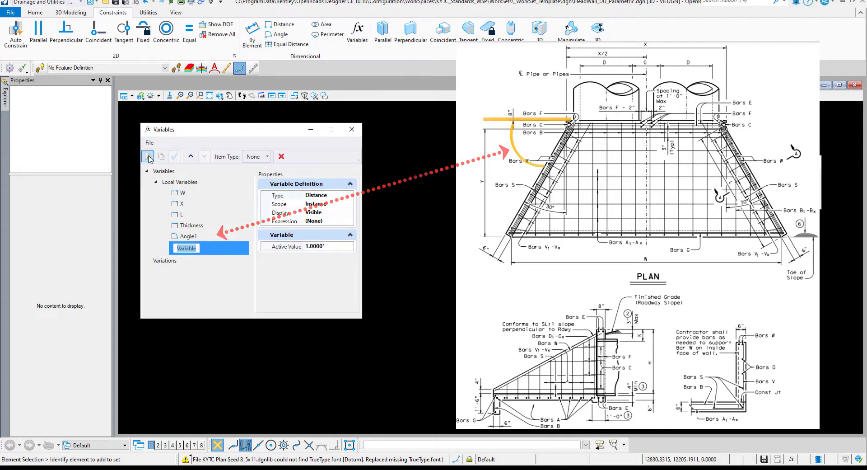
type("Angle2")
key("Return")
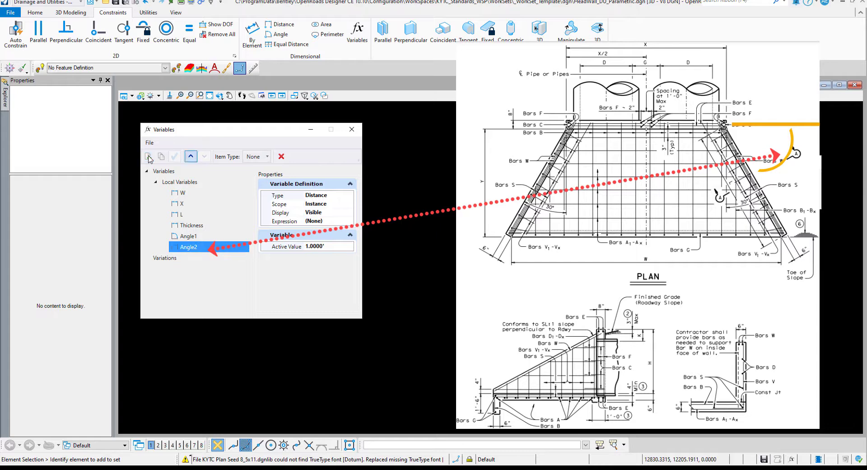
left_click(340, 198)
left_click(350, 195)
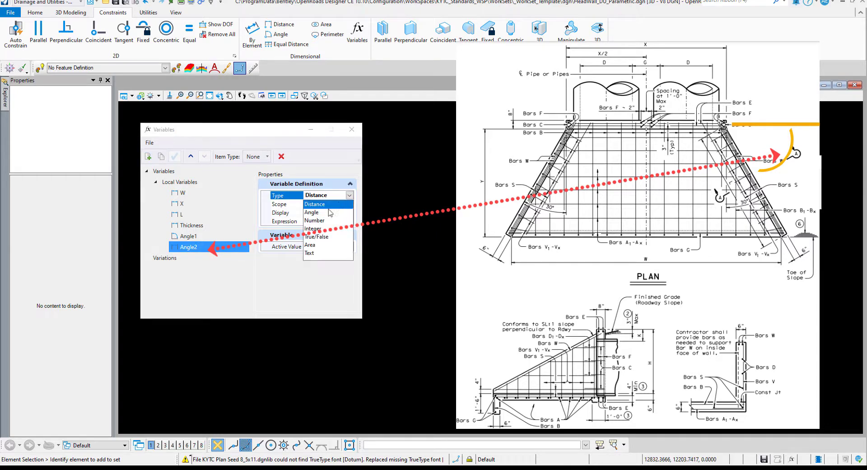
left_click(327, 215)
left_click(287, 246)
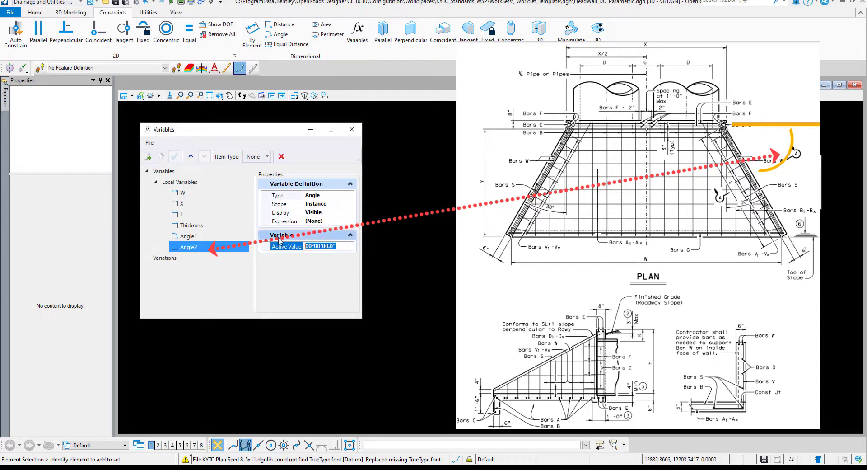
type("45")
key("Return")
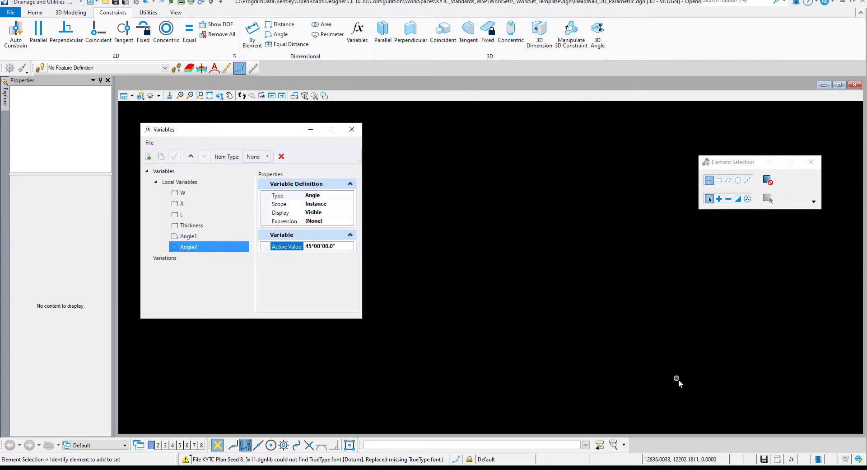
Move the Variables window clear of the drawing area and place a horizontal SmartLine about 13.5 ft long in the top view.
left_click_drag(244, 135, 716, 191)
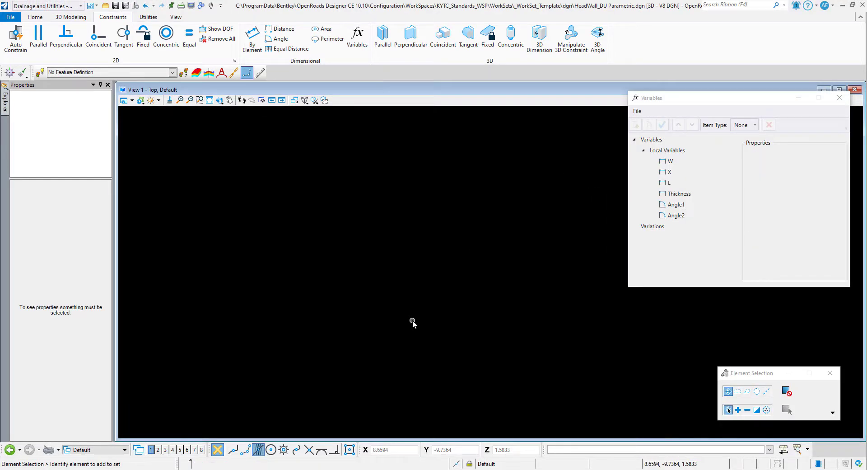
key("space")
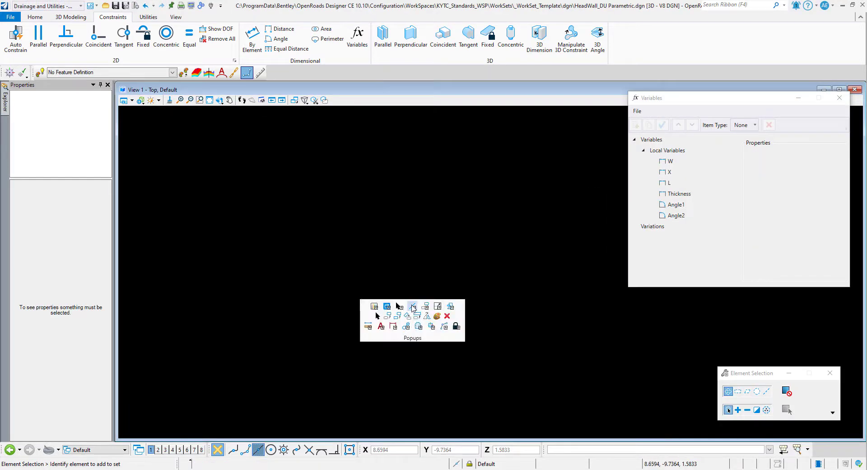
left_click(413, 307)
left_click(393, 300)
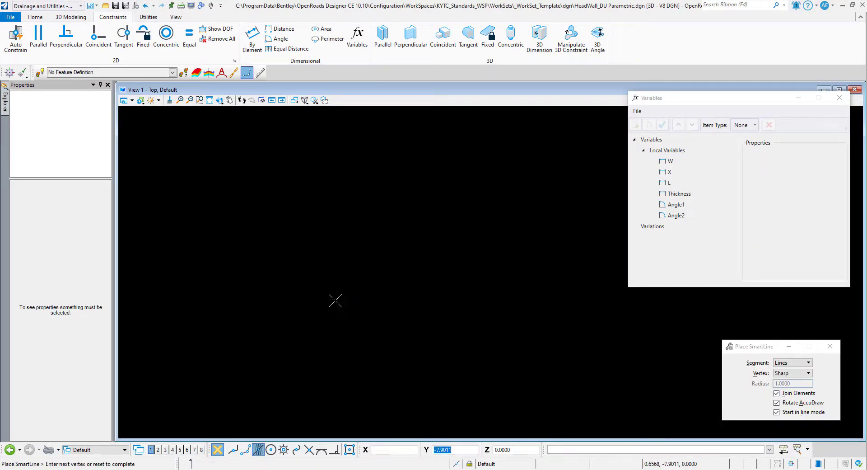
left_click(326, 300)
left_click(472, 300)
right_click(487, 276)
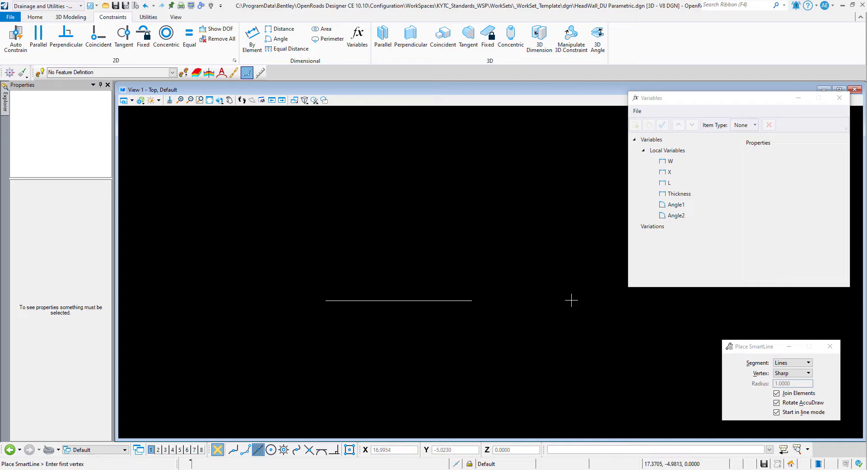
Move the horizontal line by its midpoint to the origin using absolute xy coordinates 0,0.
key("space")
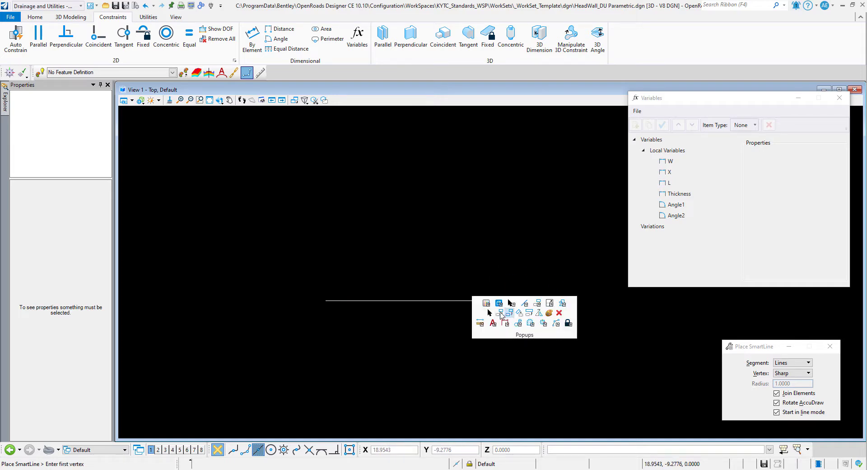
left_click(509, 312)
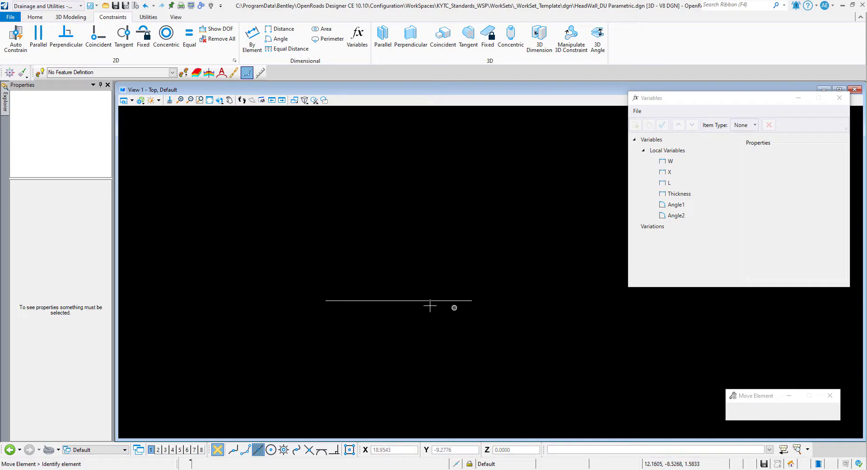
left_click(399, 299)
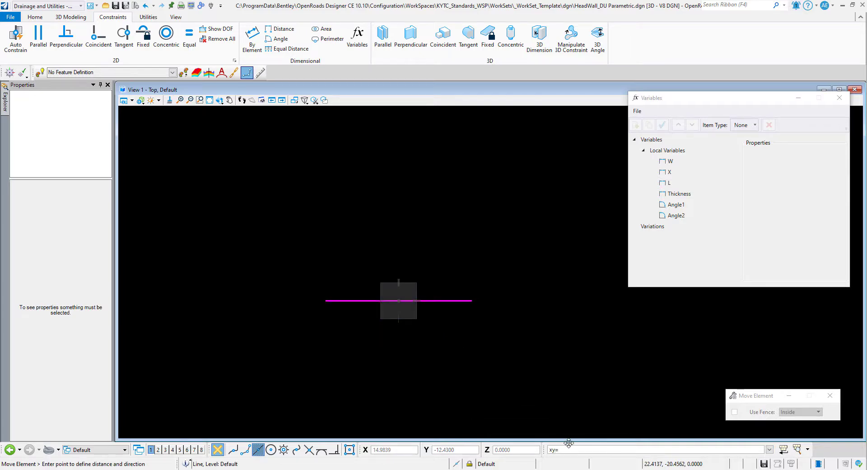
key("Return")
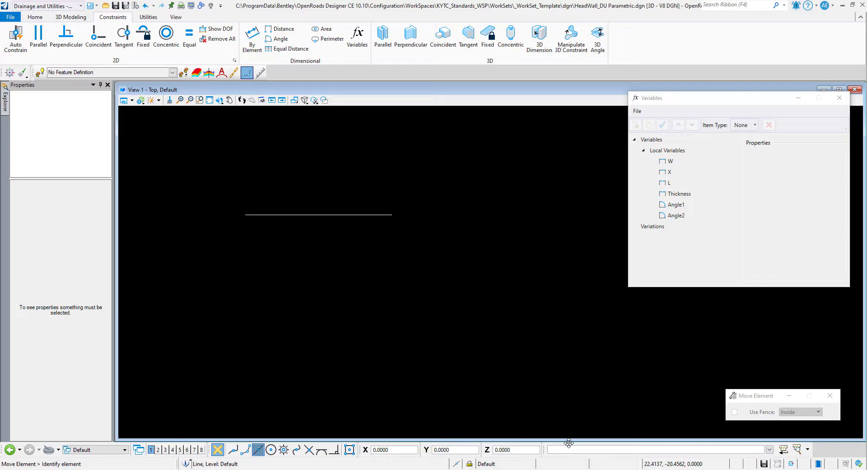
Apply a Fixed 2D constraint to the midpoint of the horizontal line.
scroll(163, 202, "up", 1)
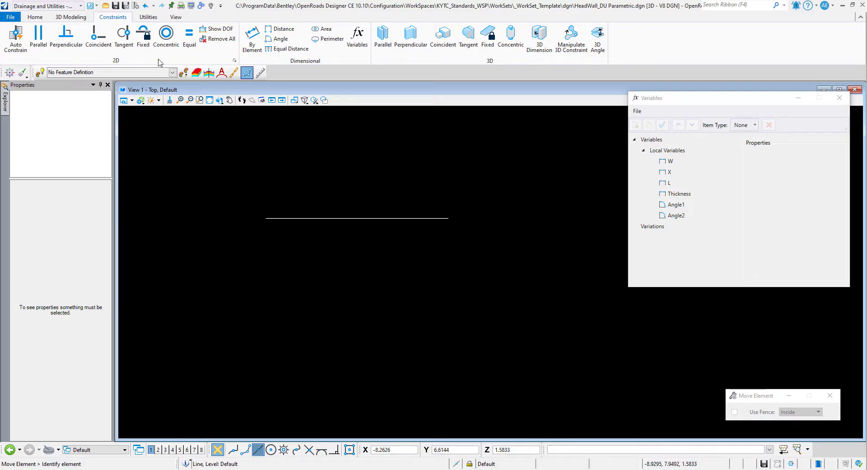
left_click(144, 35)
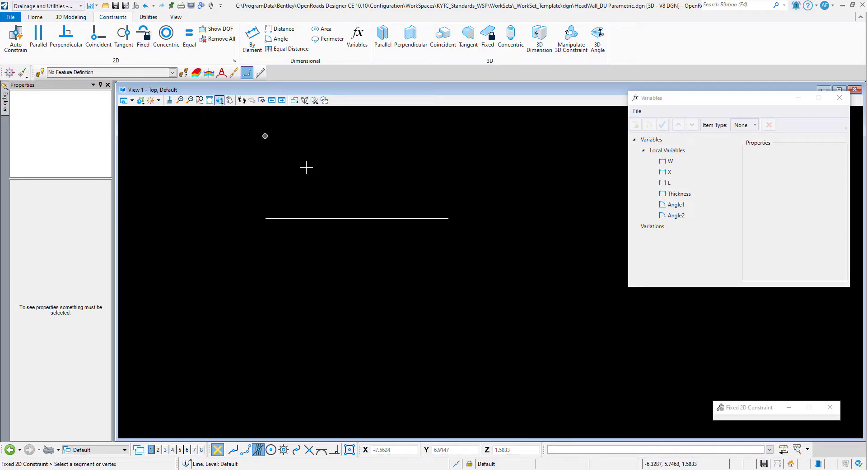
left_click(357, 218)
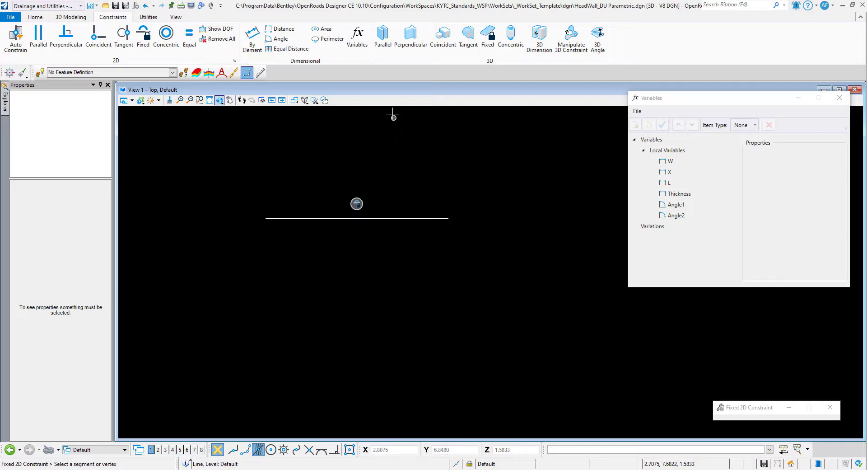
Add a By Element dimensional constraint above the horizontal line and assign the variable X to its length.
left_click(252, 36)
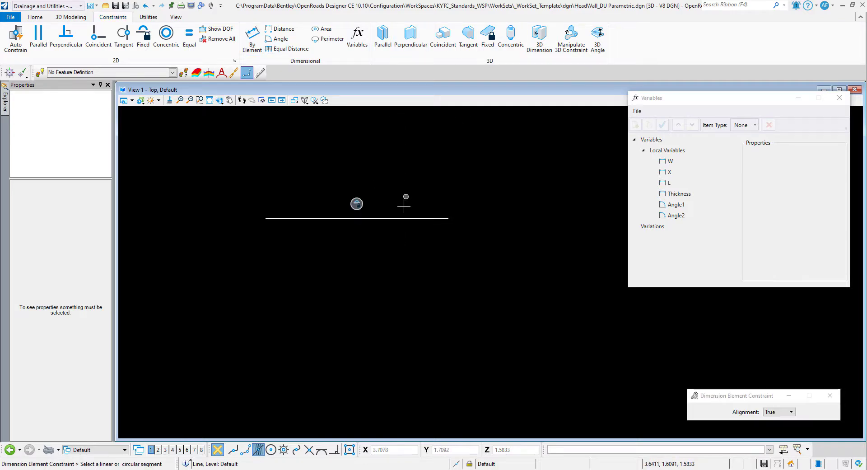
left_click(402, 219)
left_click(405, 184)
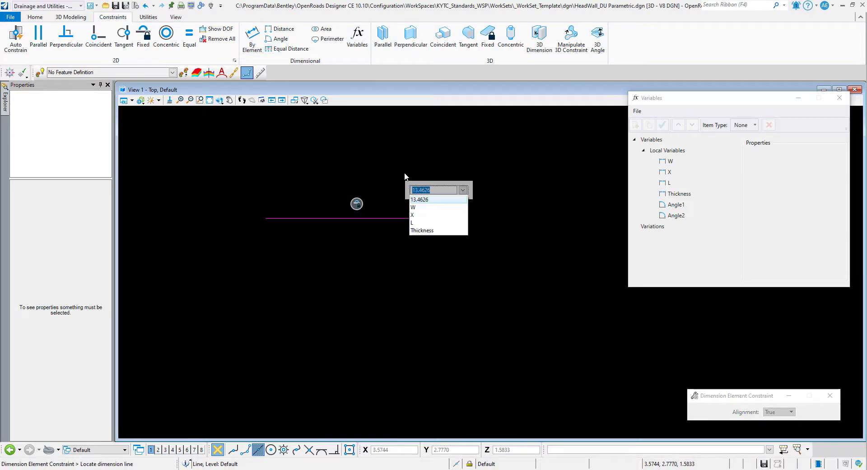
left_click(421, 215)
left_click(435, 161)
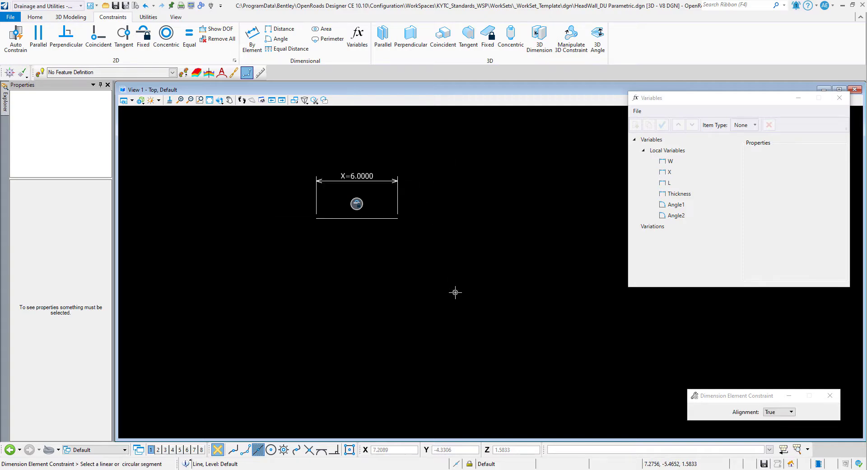
Place a closed four-sided SmartLine shape below the horizontal line, with a short horizontal top edge, two outward-slanting sides and a long base.
key("space")
key("Escape")
key("q")
left_click(431, 271)
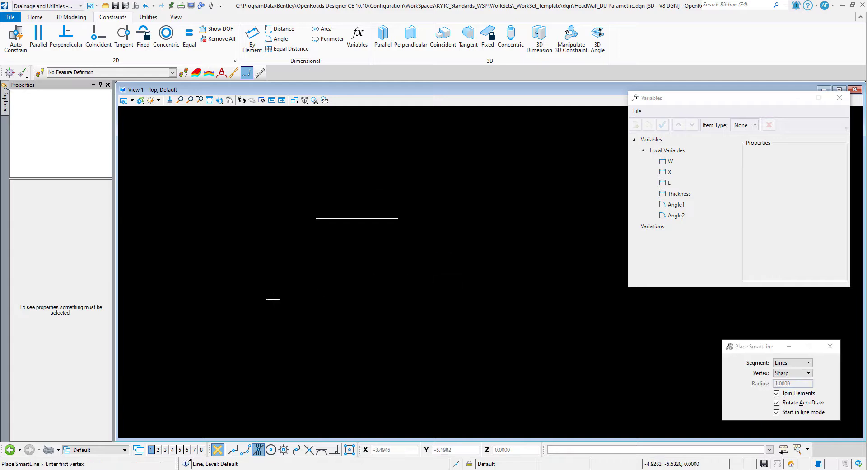
left_click(318, 282)
left_click(407, 283)
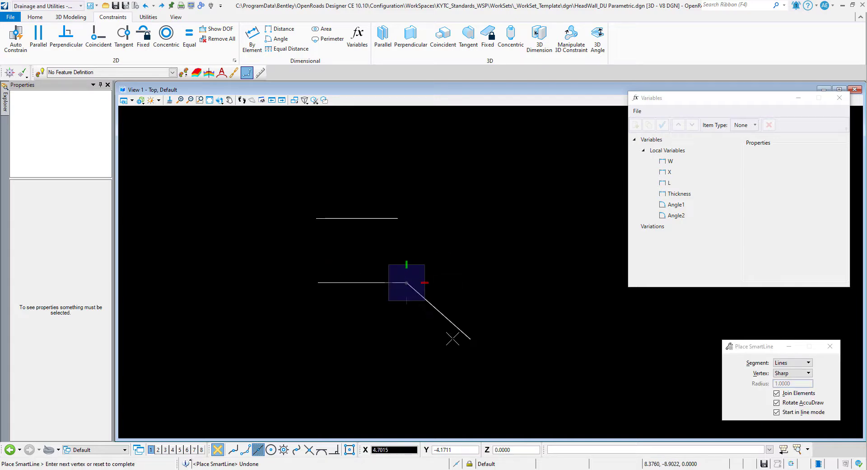
left_click(470, 339)
left_click(261, 333)
middle_click(324, 282)
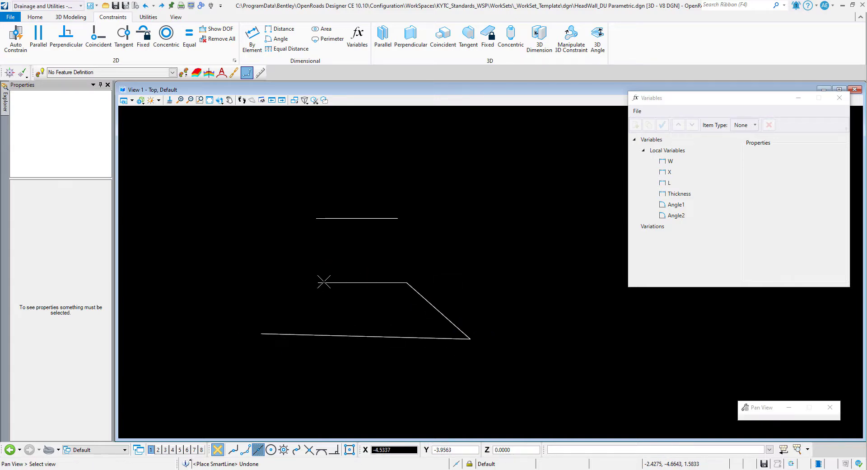
middle_click_drag(324, 282, 324, 284)
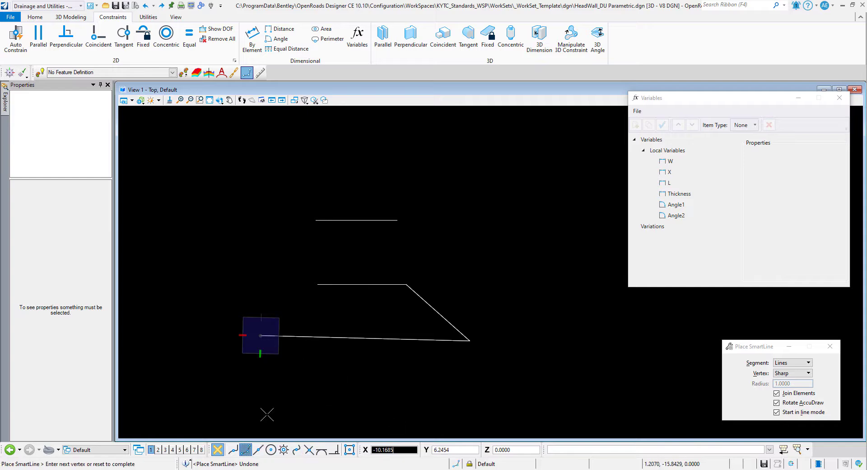
left_click(317, 284)
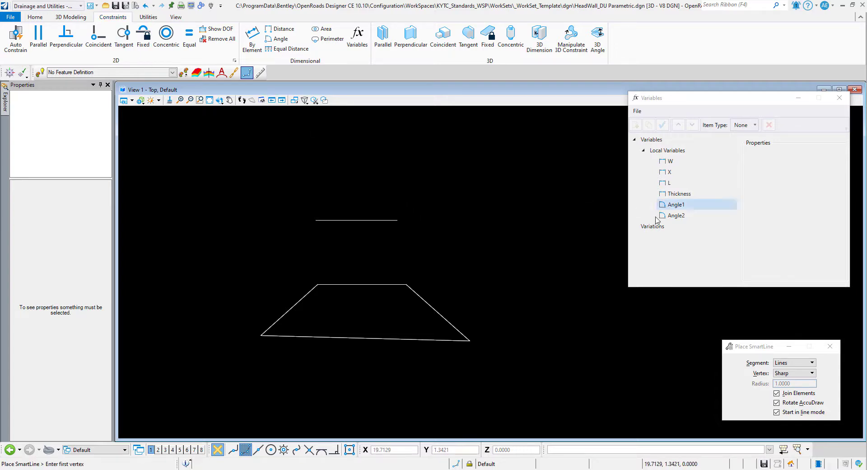
Add a By Element dimensional constraint to the trapezoid's short upper edge and assign it the variable X.
left_click(255, 39)
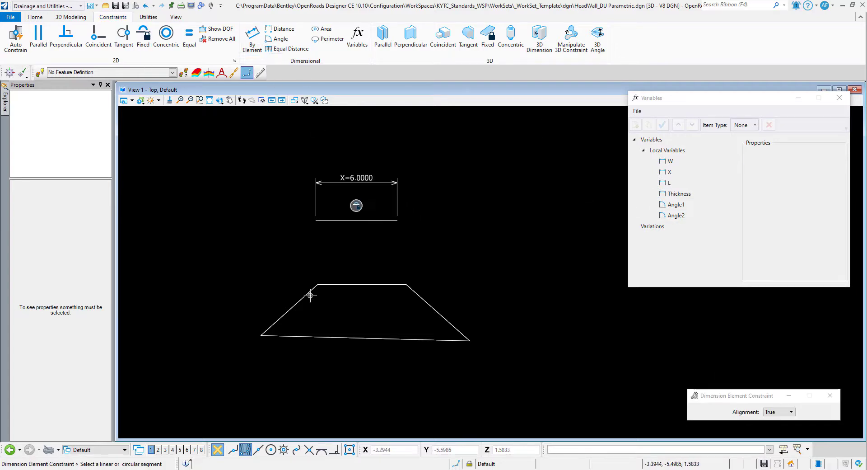
left_click(337, 284)
left_click(340, 271)
left_click(359, 305)
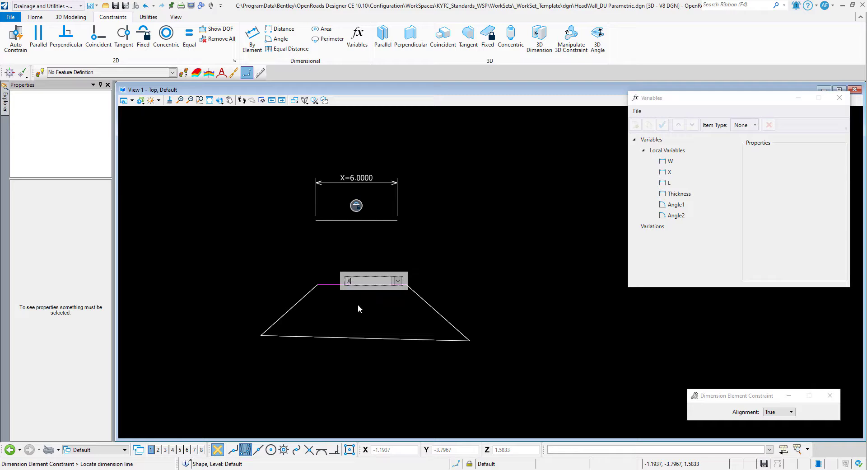
Add By Element dimensional constraints outside both slanted sides of the trapezoid and assign the variable L to each.
left_click(304, 300)
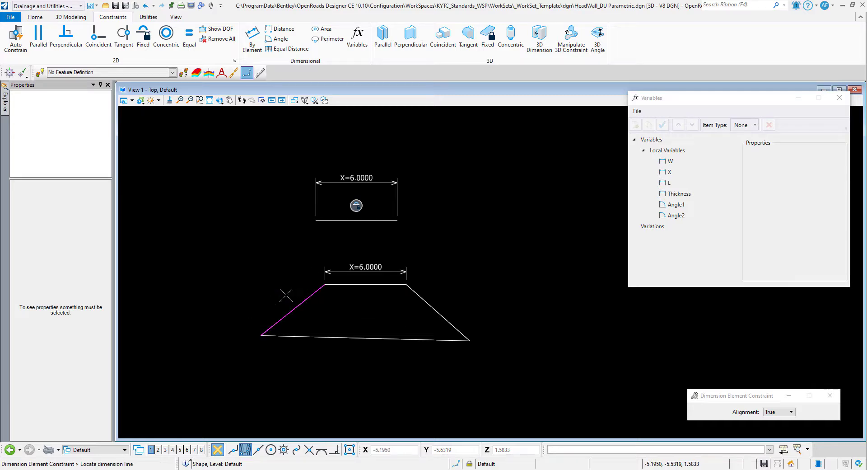
left_click(286, 294)
left_click(303, 337)
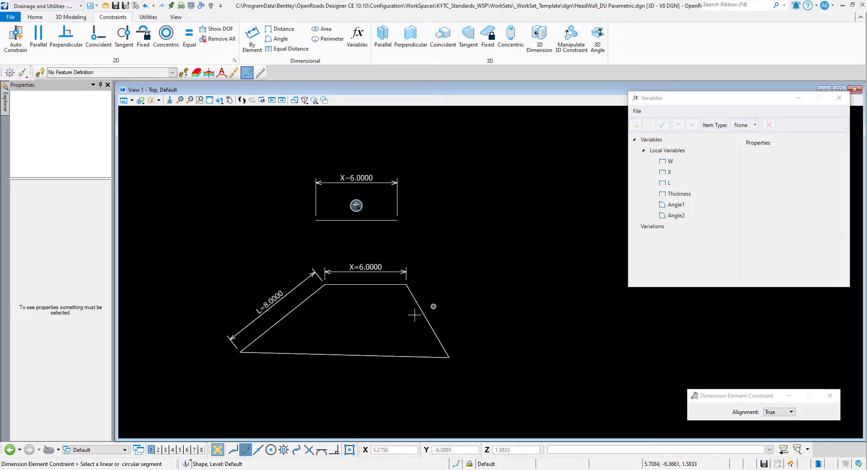
left_click(423, 311)
left_click(449, 307)
left_click(469, 349)
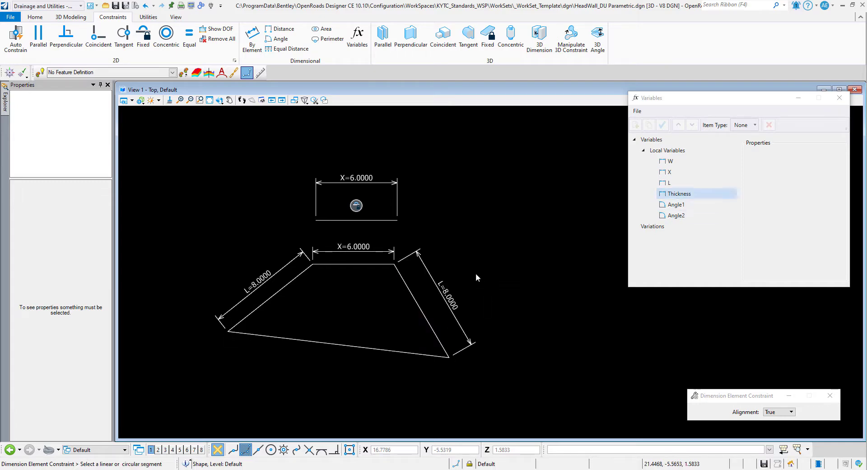
Add an Angle constraint between the trapezoid's upper edge and its left slanted side and assign it the variable Angle1.
left_click(285, 39)
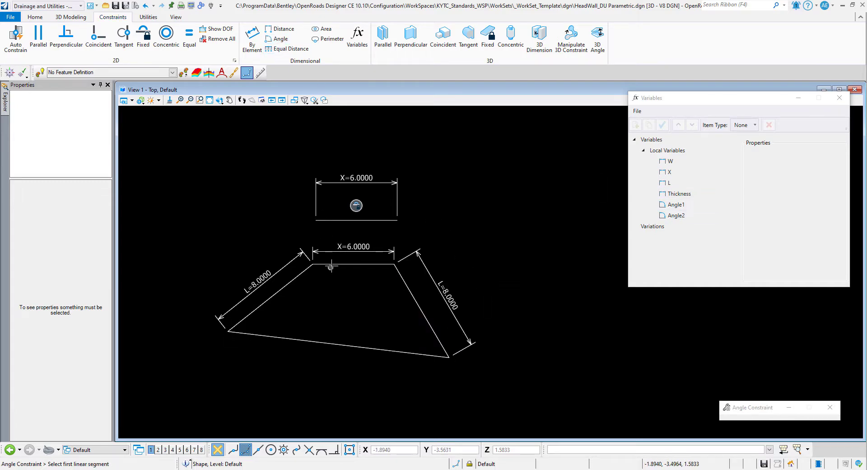
left_click(331, 264)
left_click(301, 273)
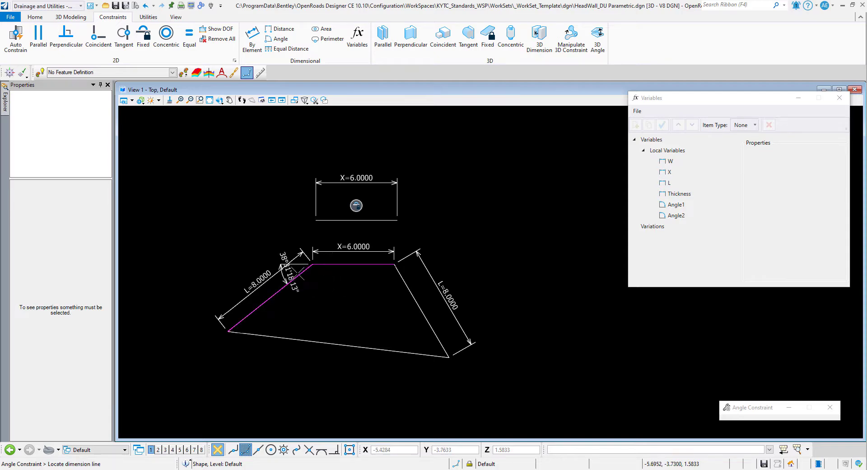
left_click(254, 278)
left_click(272, 297)
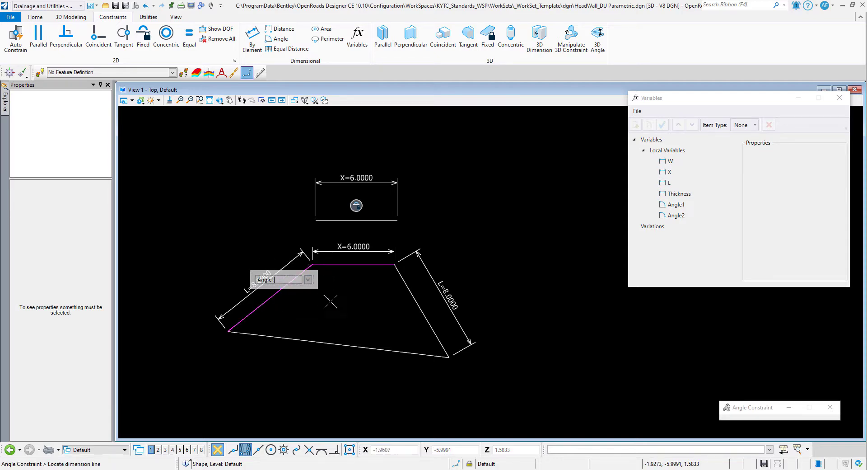
left_click(331, 301)
Add an Angle constraint between the trapezoid's upper edge and its right slanted side and assign it the variable Angle2.
left_click(385, 266)
left_click(399, 272)
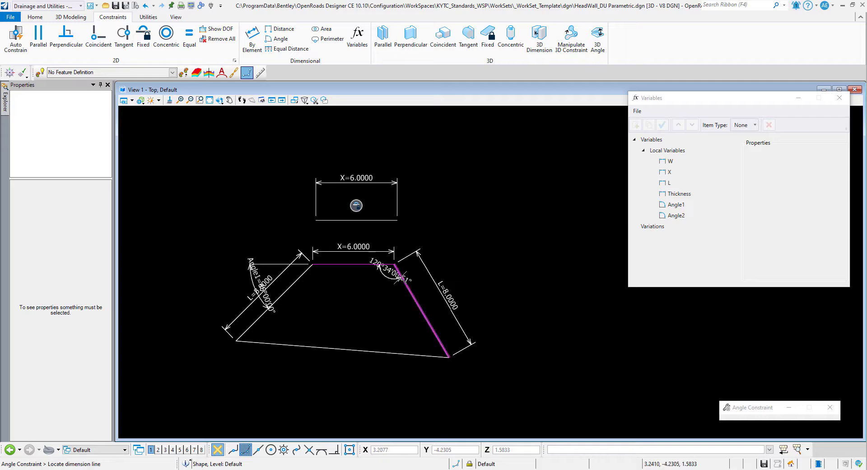
left_click(437, 284)
left_click(452, 315)
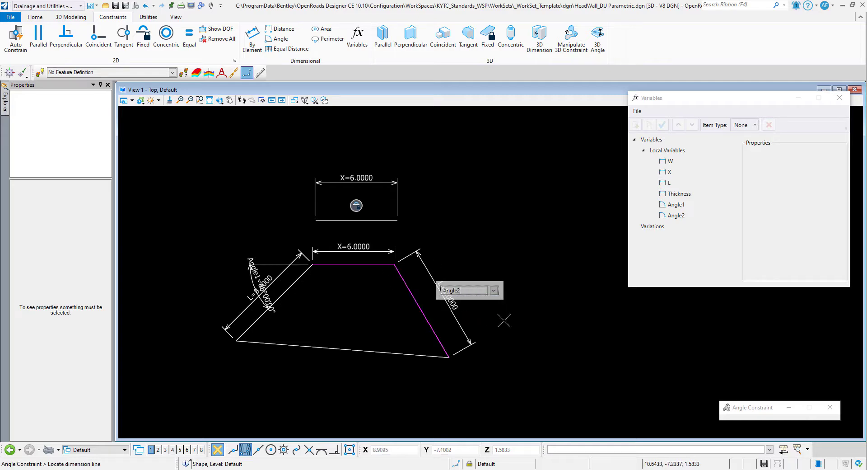
left_click(523, 322)
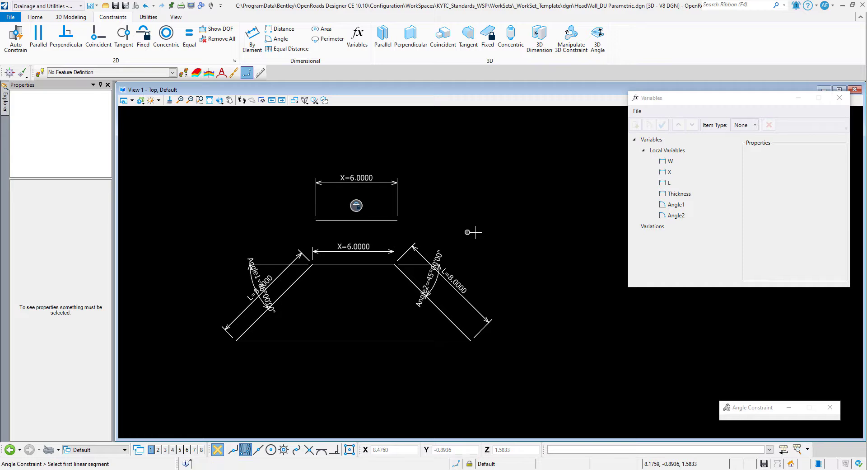
Apply a Coincident 2D constraint between the midpoint of the fixed horizontal line and the midpoint of the trapezoid's upper edge.
left_click(98, 39)
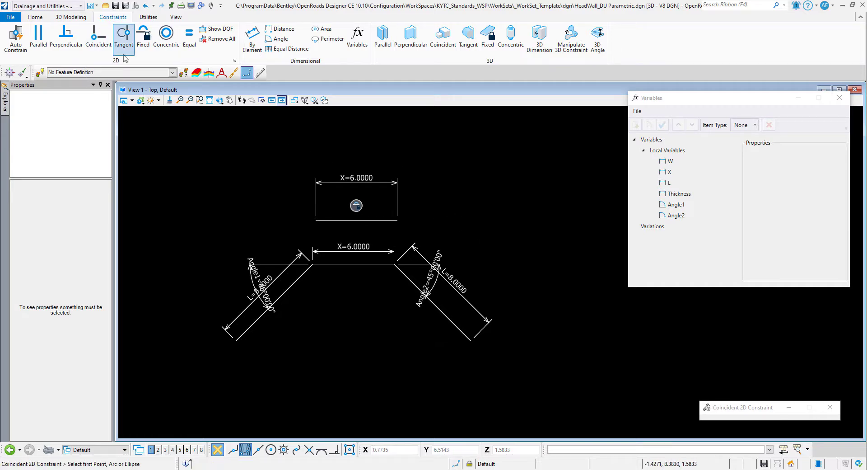
left_click(356, 220)
left_click(353, 265)
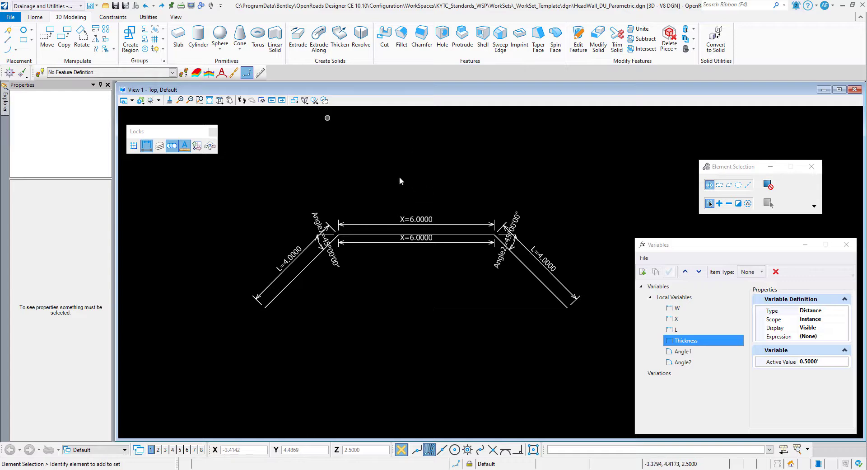
Place a long, thin orthogonal block about 6.2 ft by 0.6 ft above the trapezoid.
key("space")
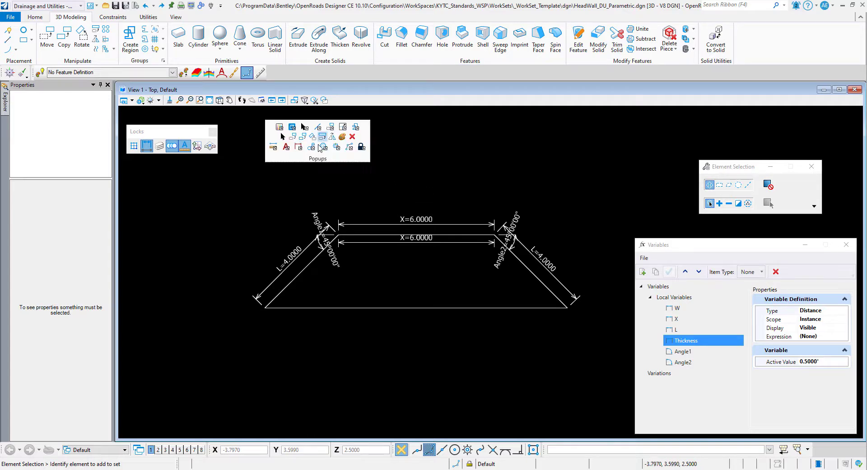
left_click(319, 127)
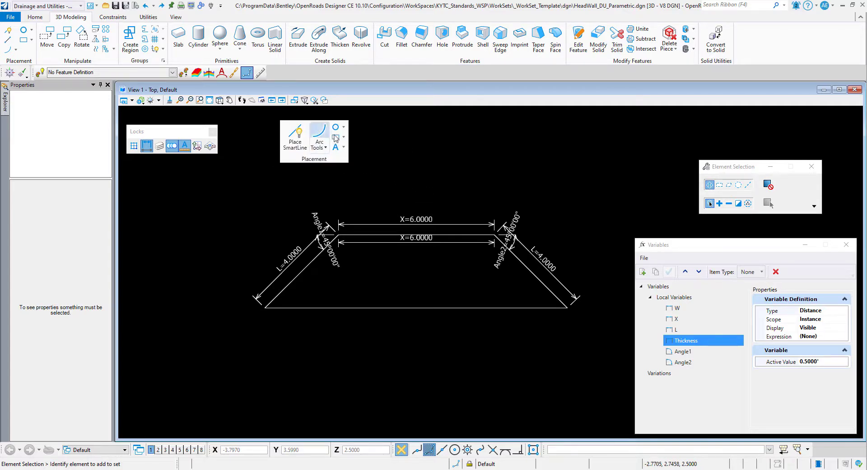
left_click(335, 138)
left_click(309, 152)
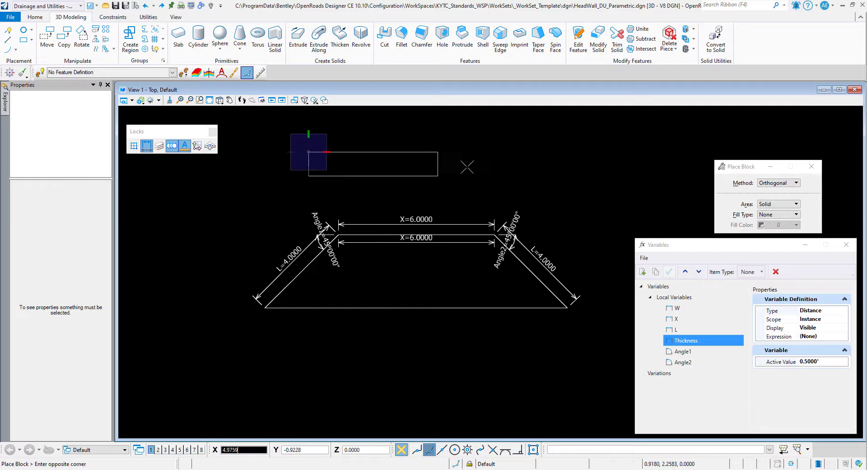
left_click(471, 168)
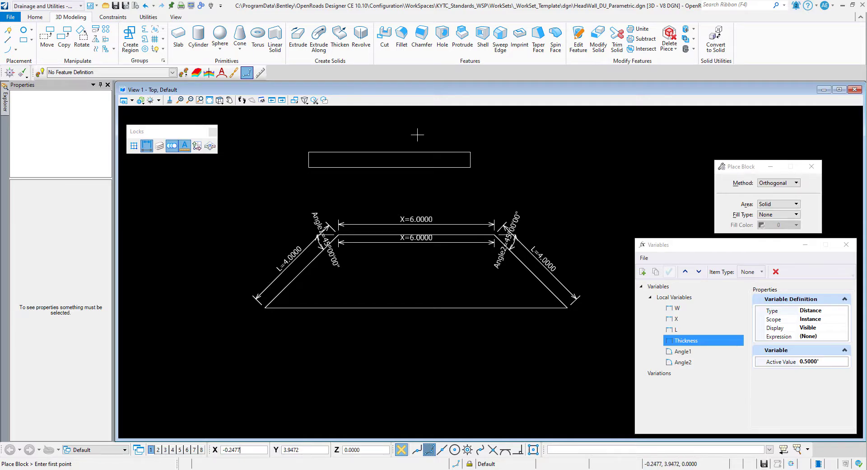
Add a By Element dimensional constraint to the block's short left side and assign it the variable Thickness.
left_click(115, 18)
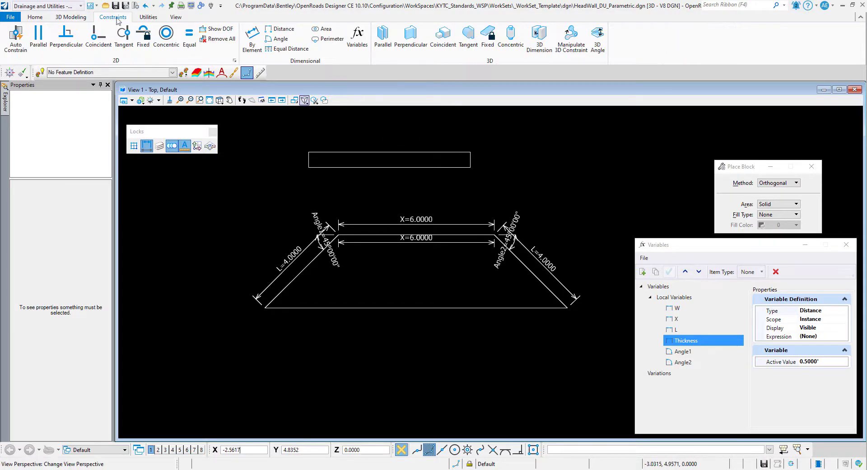
left_click(251, 36)
left_click(308, 159)
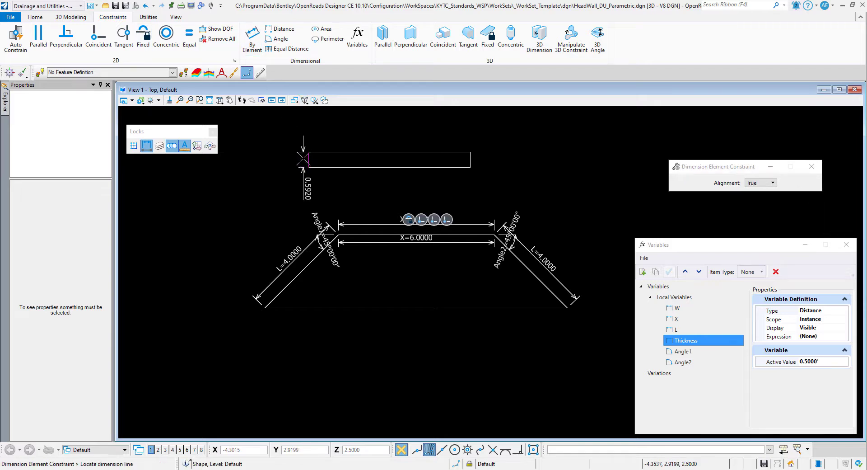
left_click(303, 190)
left_click(321, 195)
key("Return")
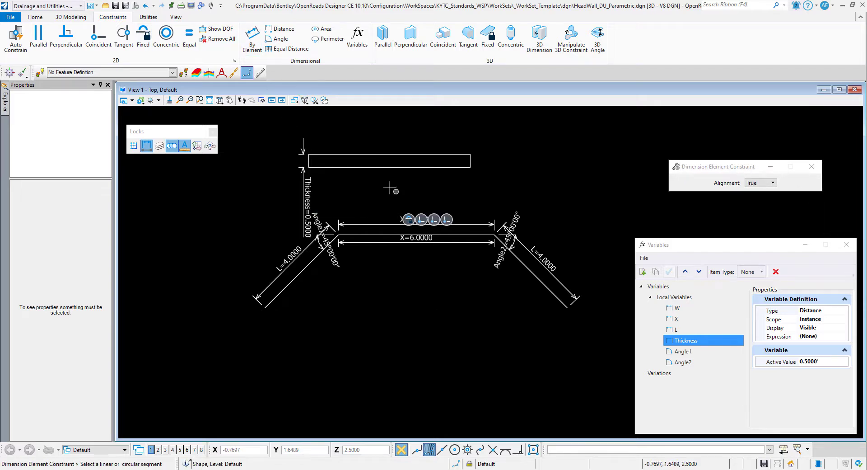
Add a By Element dimensional constraint above the block's long upper edge and assign it the variable X.
left_click(361, 168)
right_click(362, 162)
left_click(362, 154)
left_click(364, 144)
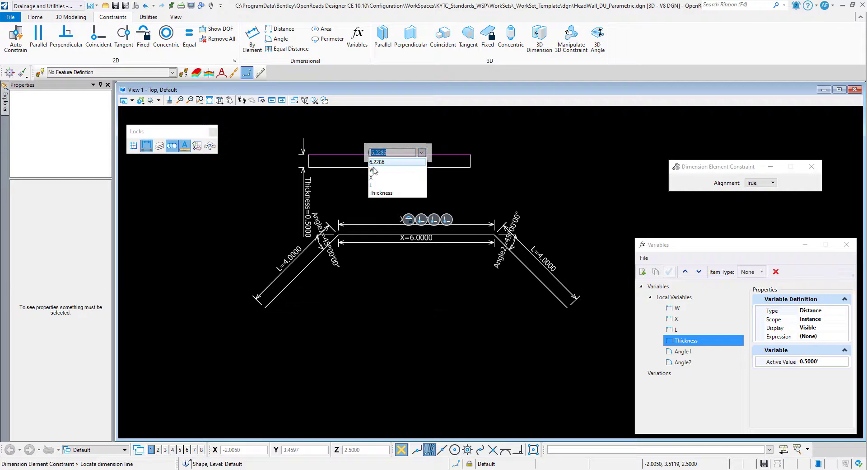
type("X")
key("Return")
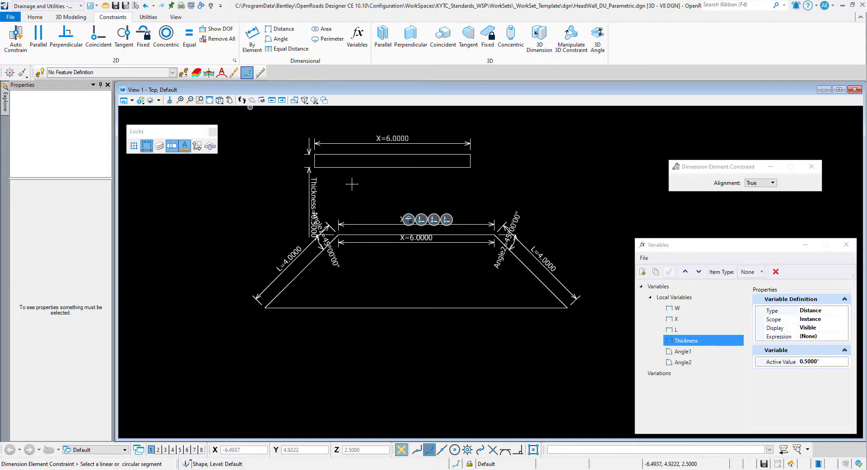
Apply an Auto 2D constraint to the block above the trapezoid.
left_click(16, 38)
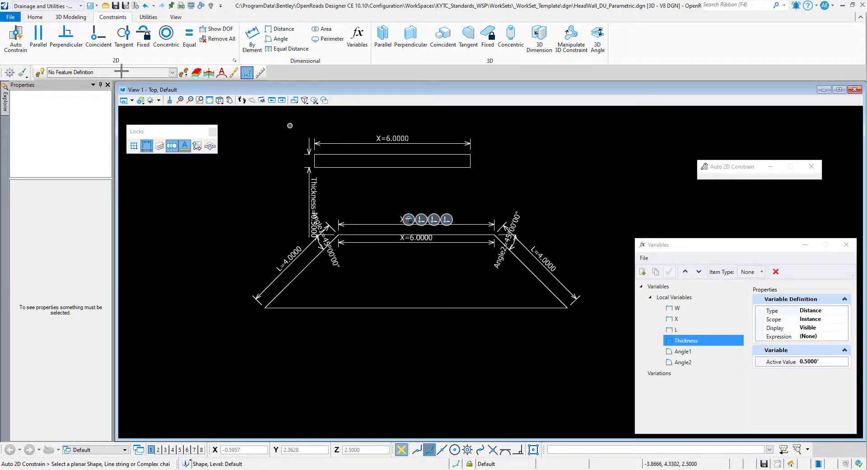
left_click(370, 167)
left_click(370, 171)
key("Escape")
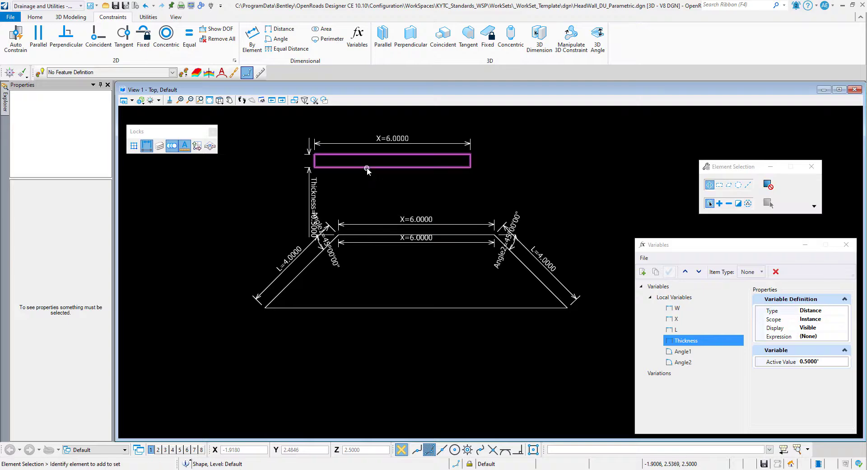
Copy the constrained block twice to the right of the original and clear the selection.
left_click(367, 167)
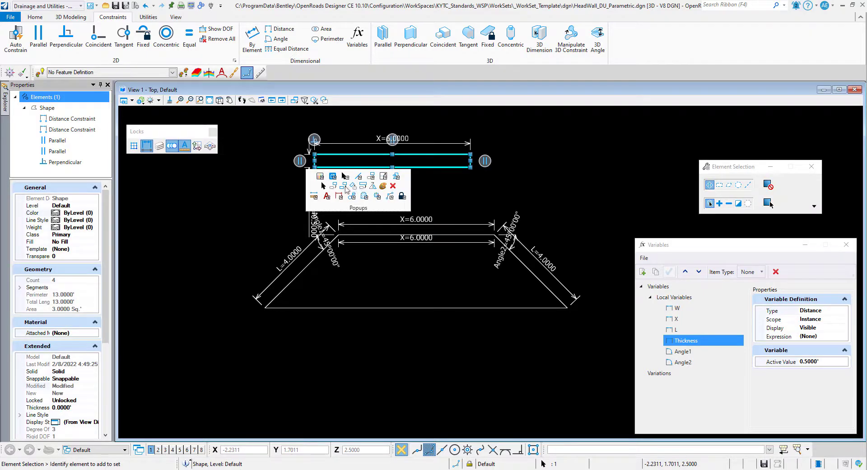
left_click(345, 186)
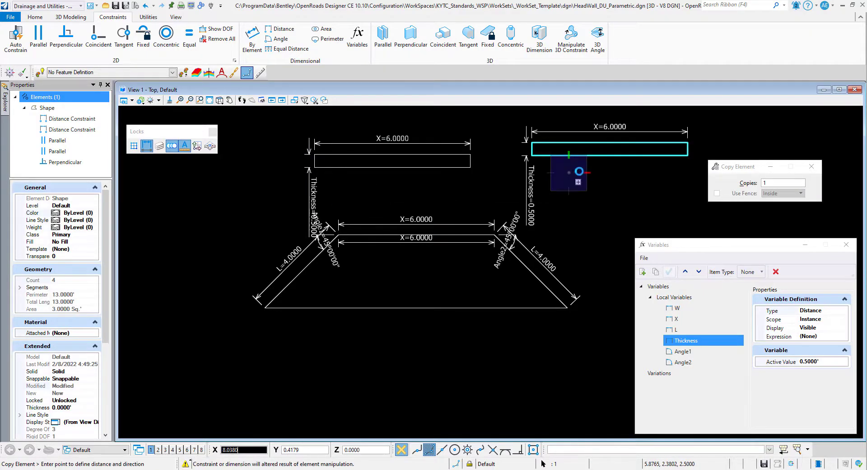
left_click(763, 148)
key("Escape")
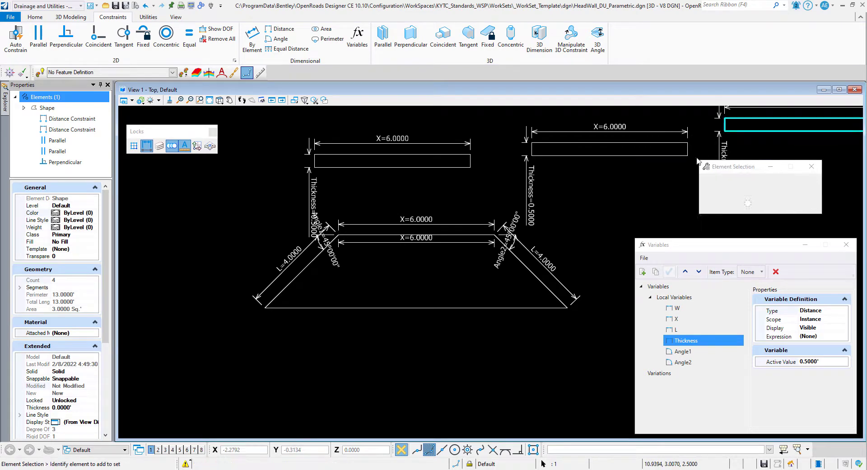
scroll(587, 182, "down", 1)
left_click(577, 184)
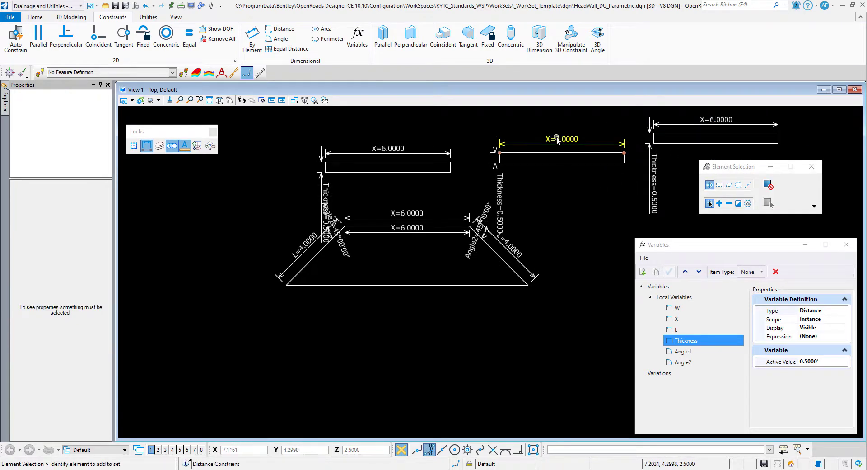
Change the length constraint of the first copied block to the variable L.
right_click(557, 139)
left_click(571, 145)
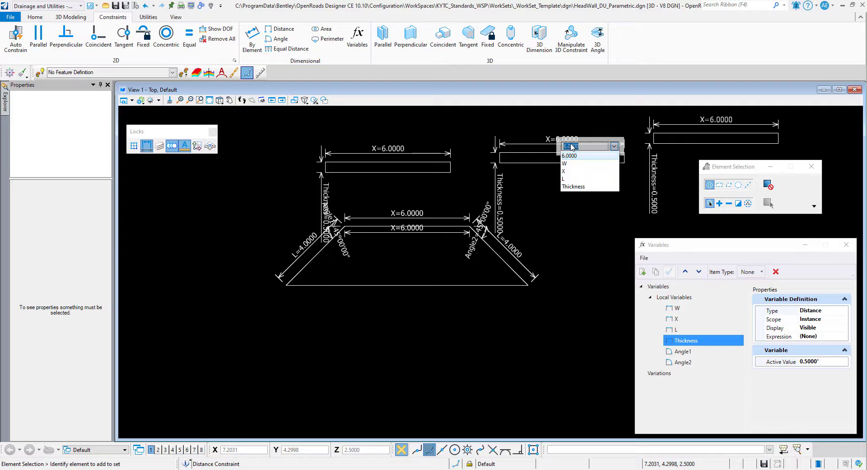
left_click(568, 179)
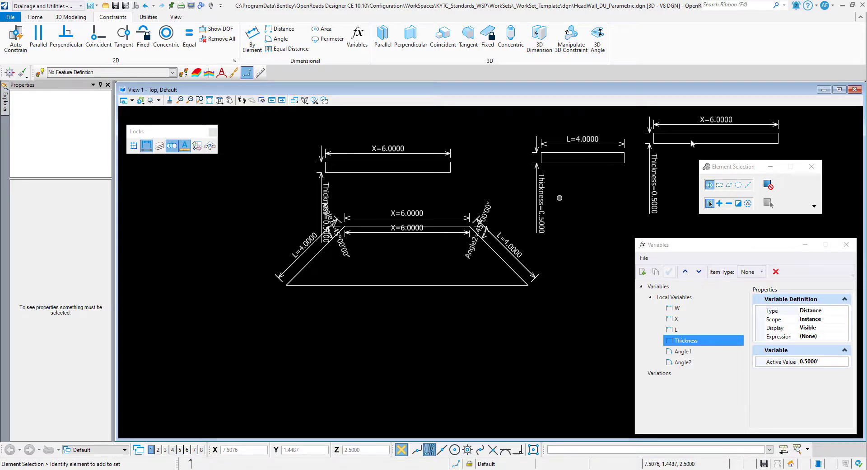
Change the length constraint of the second copied block to the variable L.
right_click(716, 121)
left_click(729, 127)
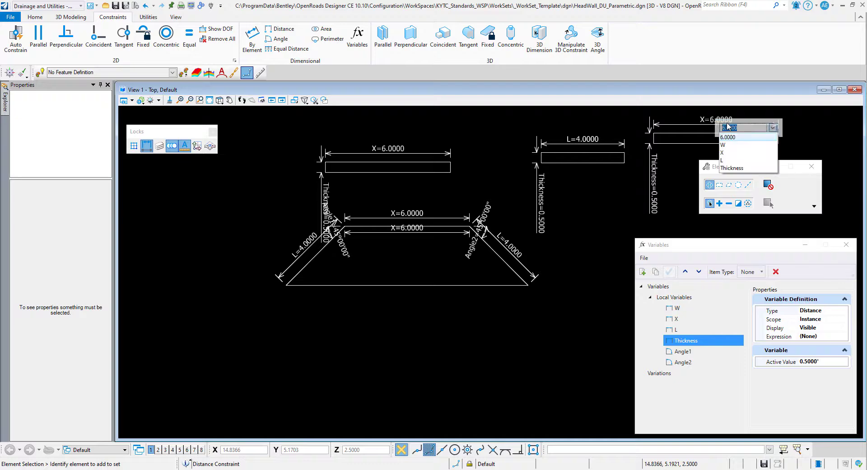
left_click(723, 160)
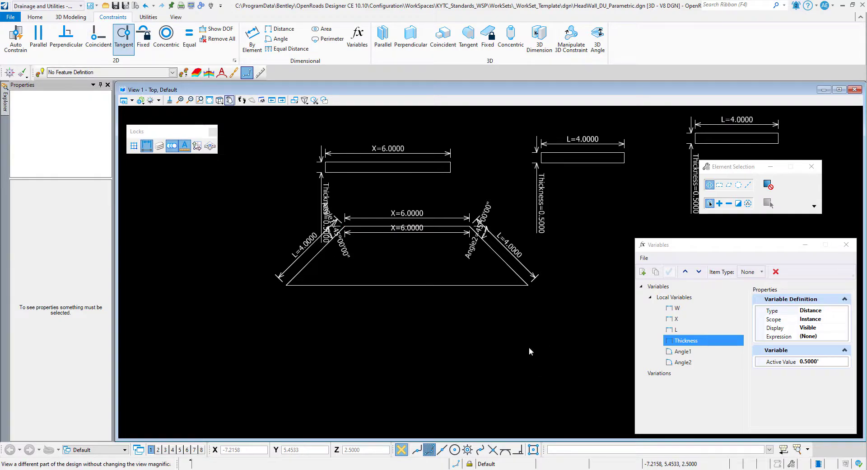
Apply a Coincident 2D constraint between the midpoints of the trapezoid's short upper edge and the X block's upper edge.
left_click(99, 36)
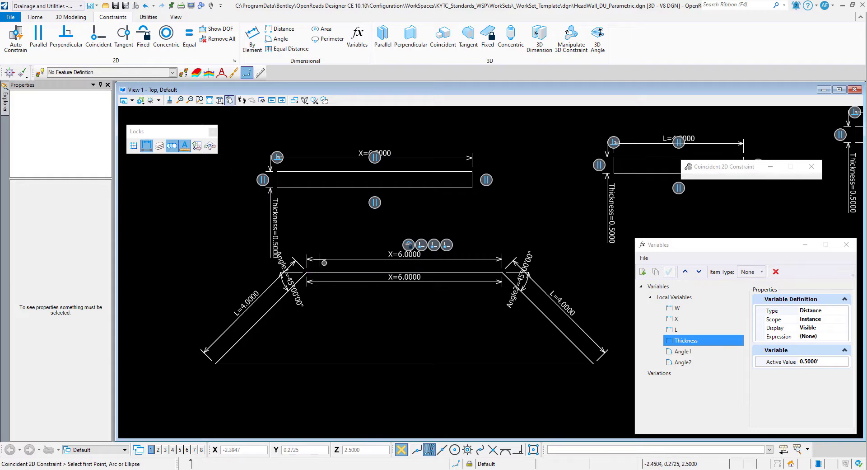
left_click(405, 272)
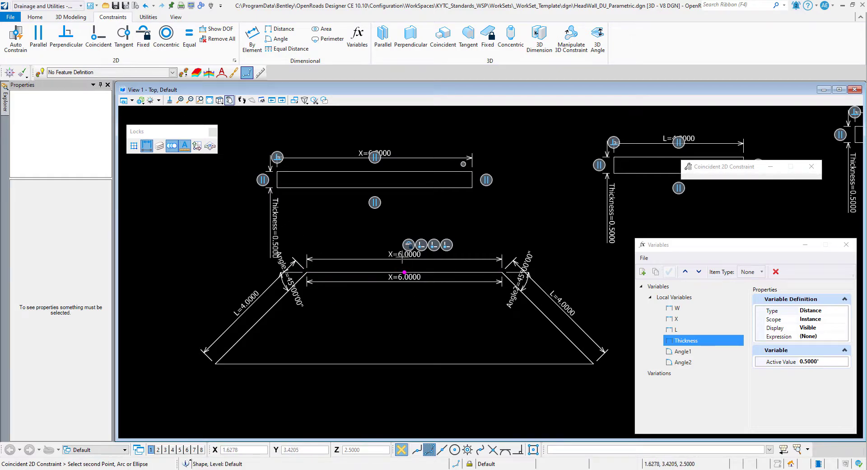
left_click(377, 175)
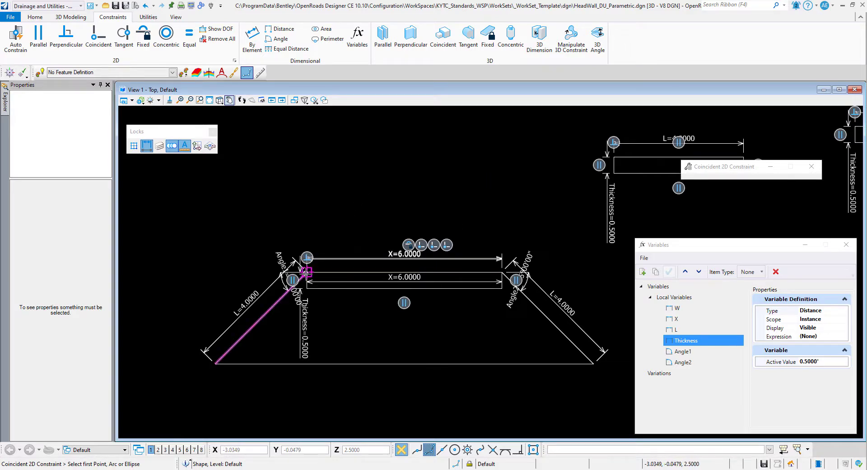
Make the inner upper corners of the two L blocks coincident with the left and right ends of the trapezoid's short upper edge.
left_click(307, 271)
scroll(332, 152, "down", 1)
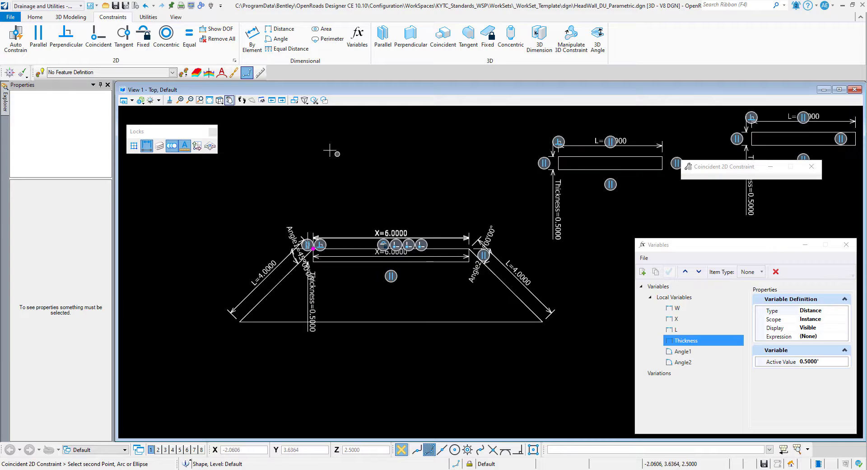
left_click(662, 156)
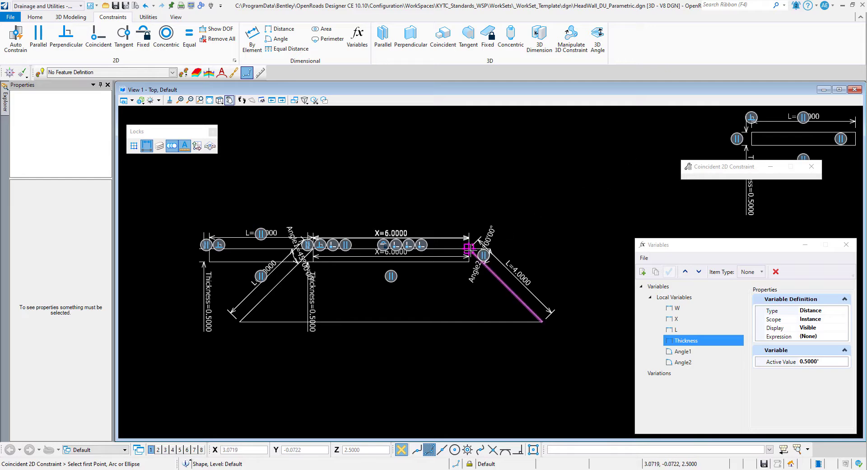
left_click(469, 248)
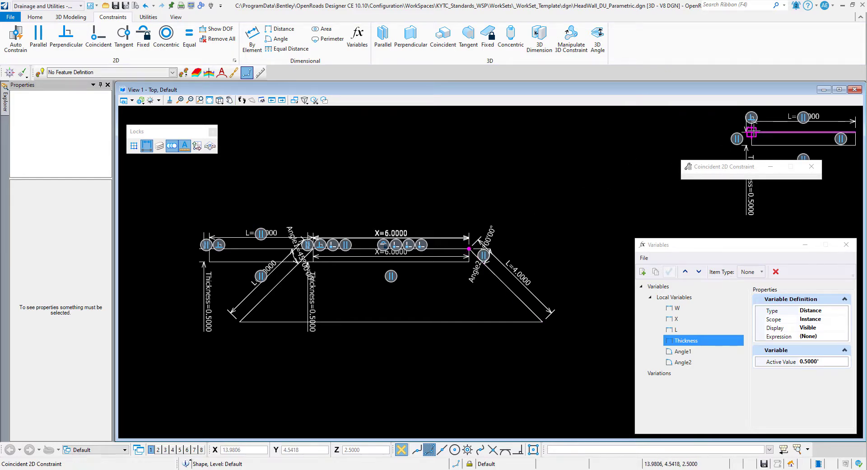
left_click(751, 131)
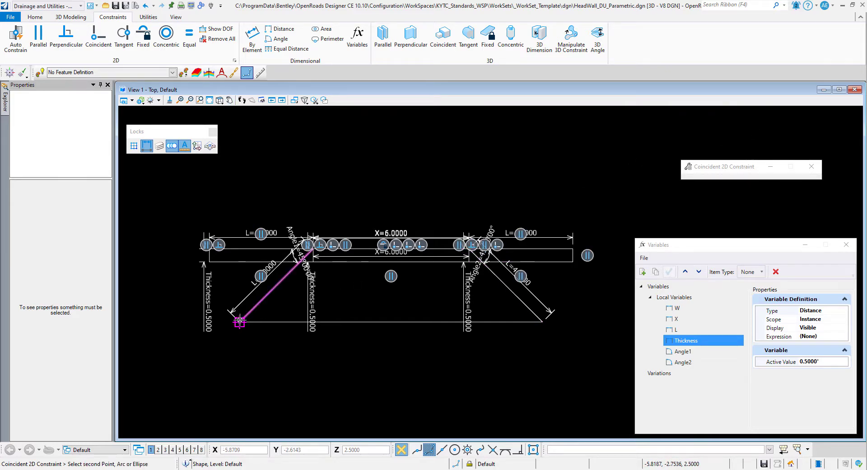
Make the outer upper corners of the two L blocks coincident with the trapezoid's lower-left and lower-right corners.
left_click(208, 248)
left_click(431, 272)
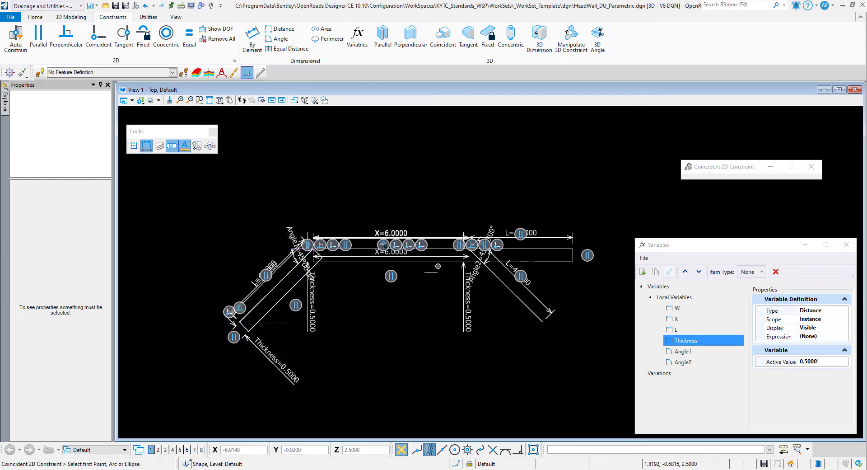
left_click(540, 320)
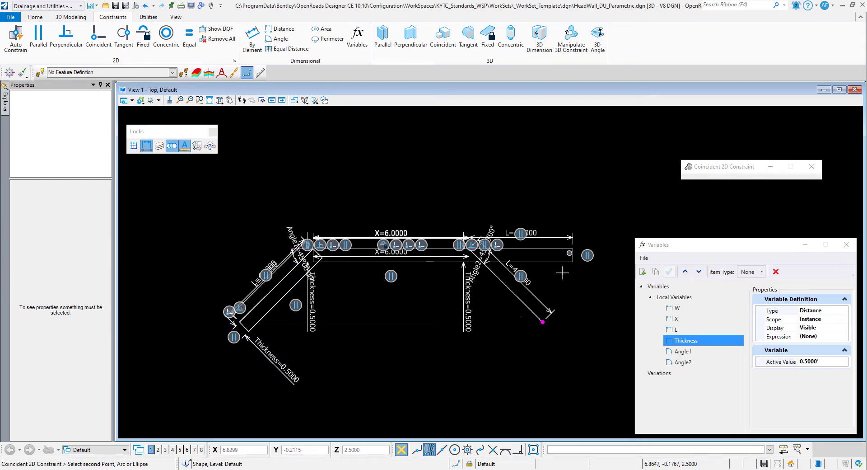
left_click(573, 249)
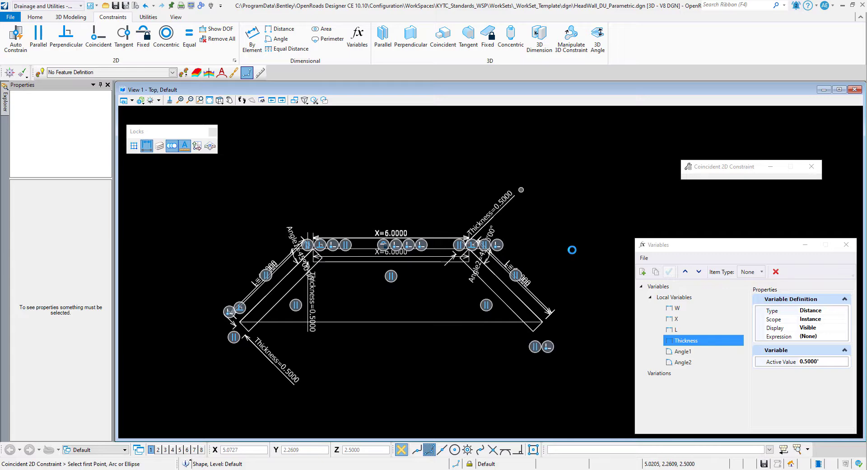
Set the active values of variables Angle1 and Angle2 to 30°.
key("Down")
left_click(813, 361)
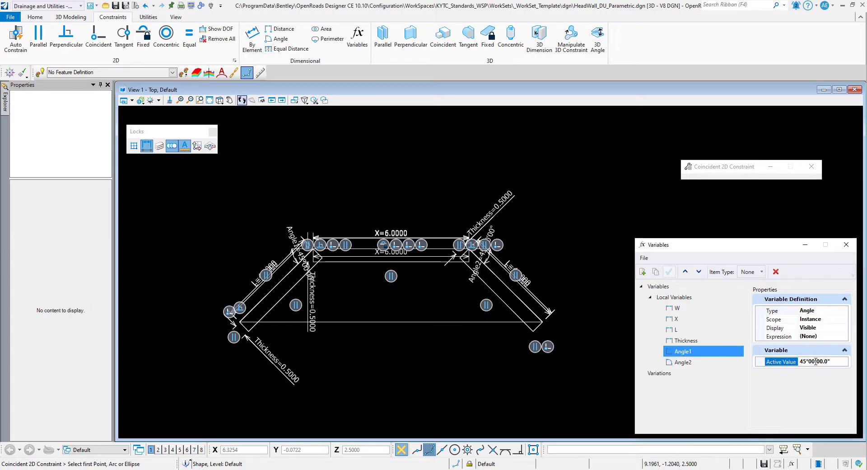
type("30")
key("Return")
left_click(712, 363)
left_click(828, 362)
type("30")
key("Return")
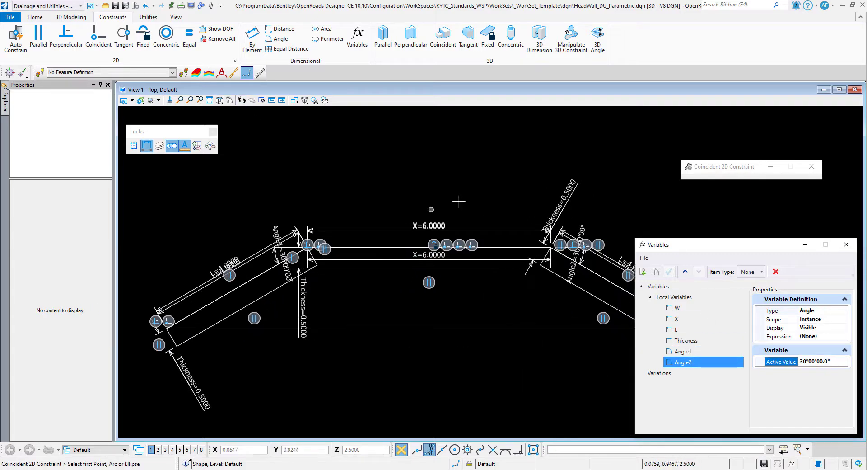
Extrude the middle X block upward as a parametric solid with its distance driven by the variable W.
left_click(220, 100)
middle_click_drag(284, 298, 261, 216, "shift")
scroll(260, 216, "down", 1)
scroll(260, 216, "up", 1)
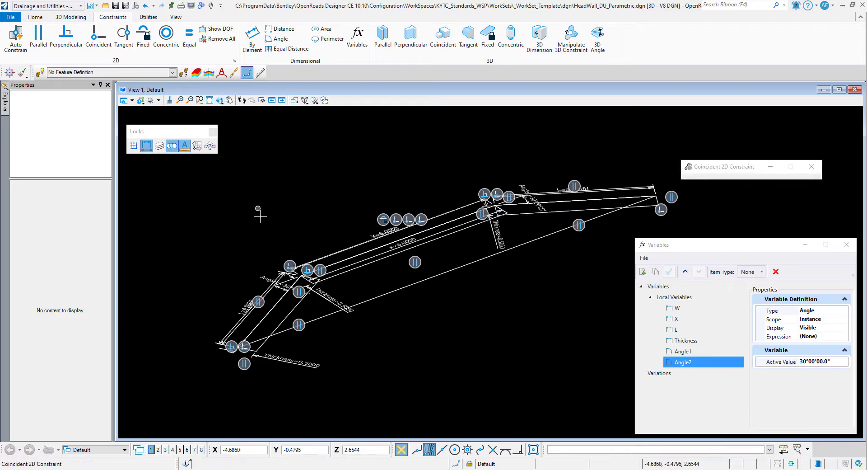
key("Escape")
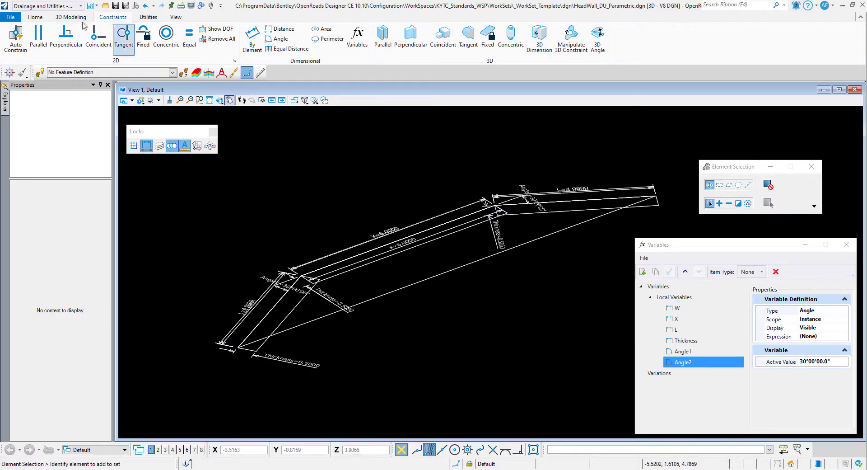
scroll(120, 39, "up", 1)
left_click(293, 39)
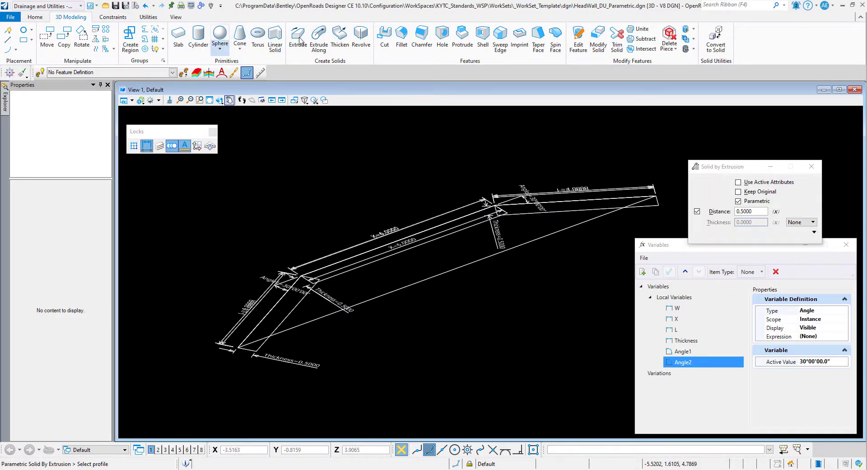
left_click(776, 211)
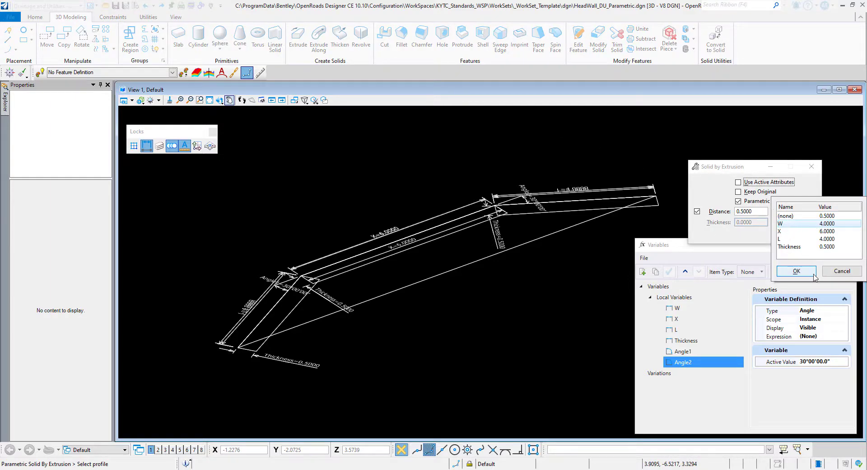
left_click(796, 271)
left_click(332, 276)
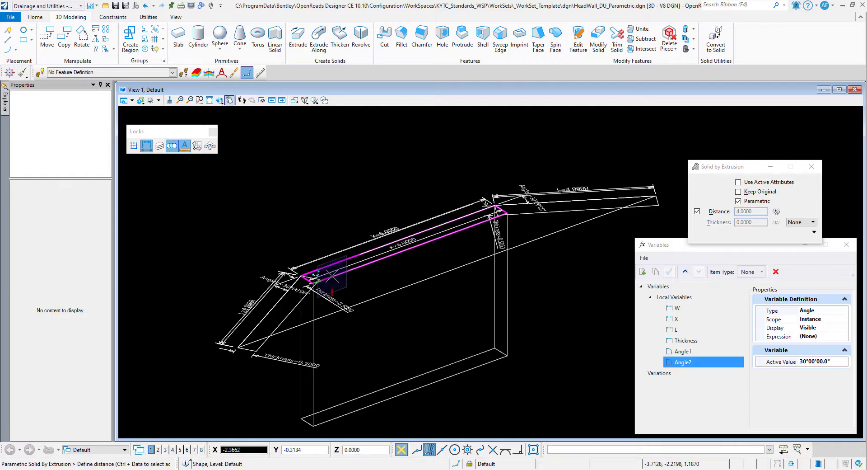
left_click(299, 312)
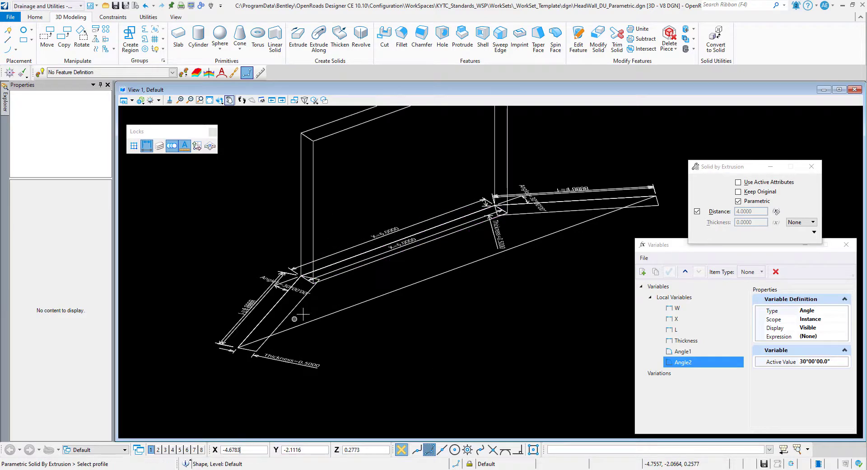
Test the extruded wall's height by setting variable W to 3, then 6, then back to 4.
scroll(304, 318, "down", 1)
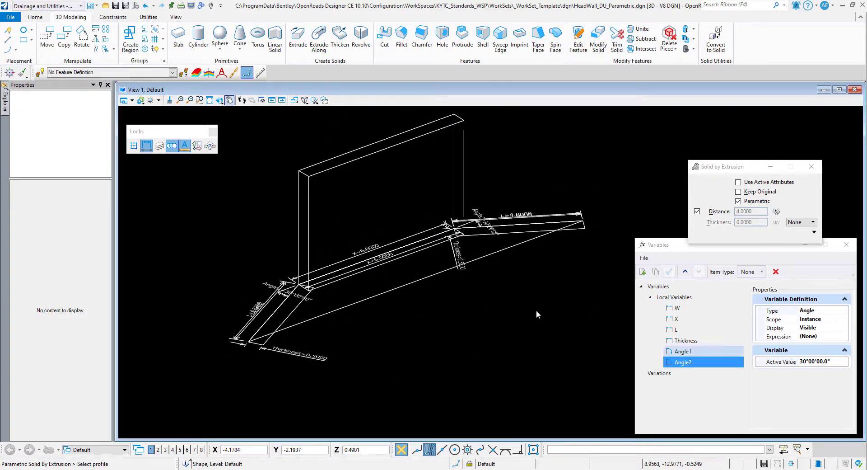
left_click(677, 308)
left_click(837, 362)
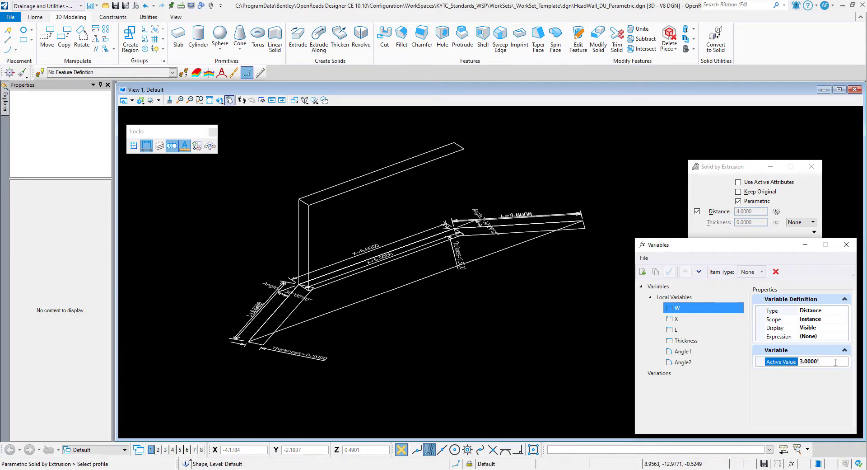
type("6")
key("Return")
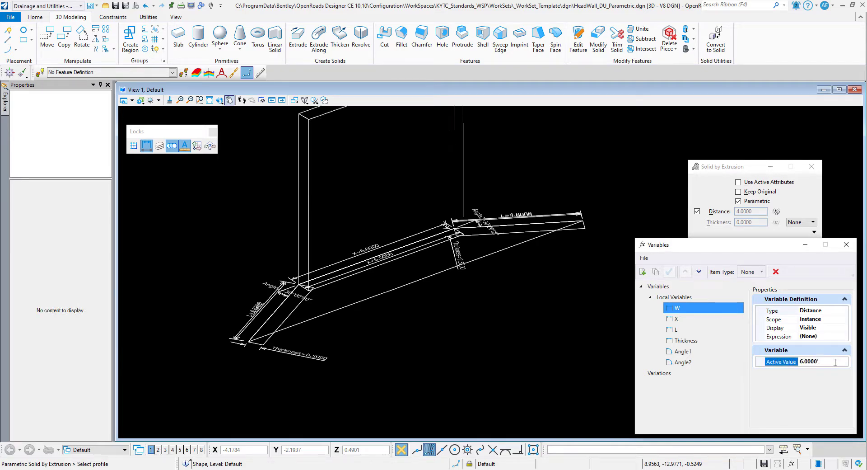
type("4")
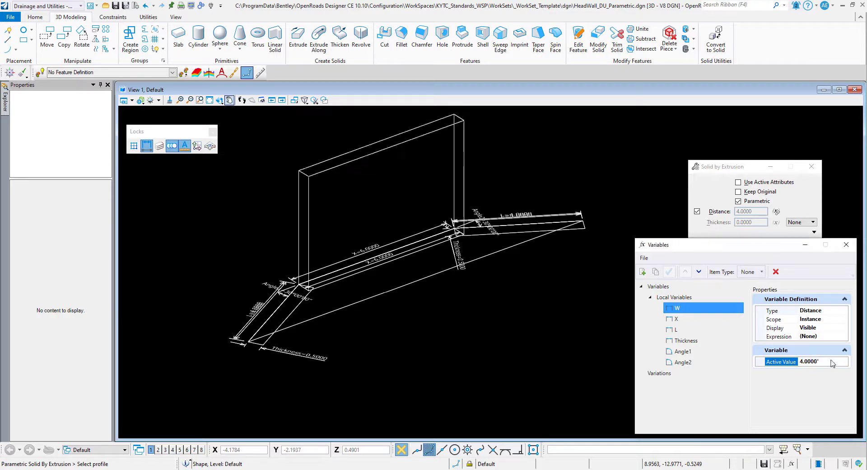
key("Return")
right_click(547, 162)
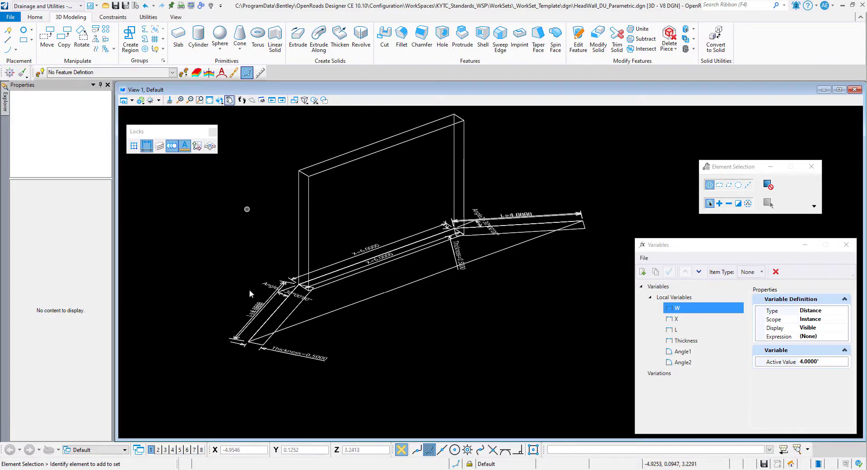
In the Front view, draw a vertical SmartLine about 3.3 long upward from the base trapezoid's lower-left corner.
left_click(221, 101)
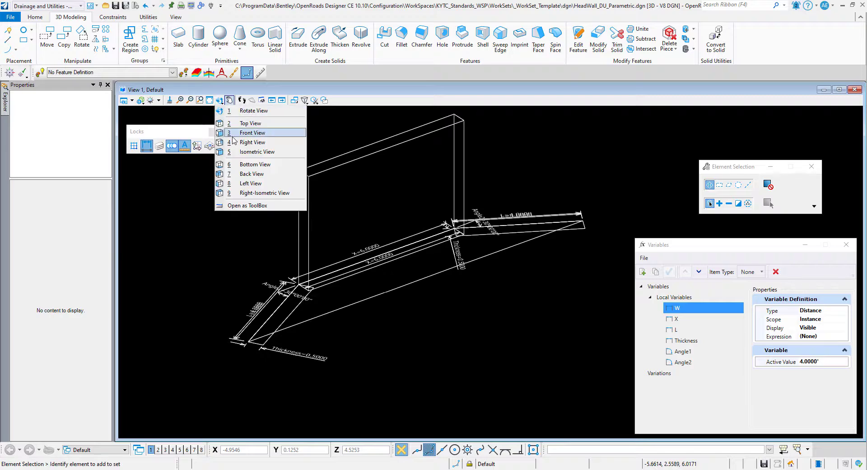
left_click(233, 136)
key("space")
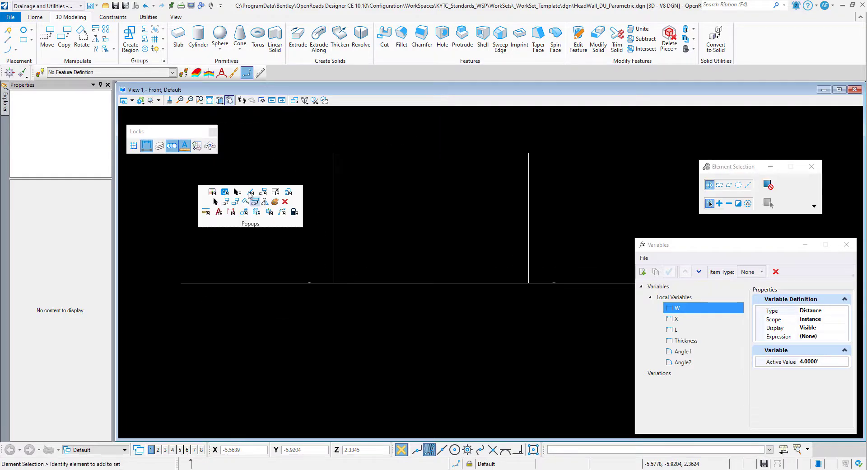
left_click(231, 186)
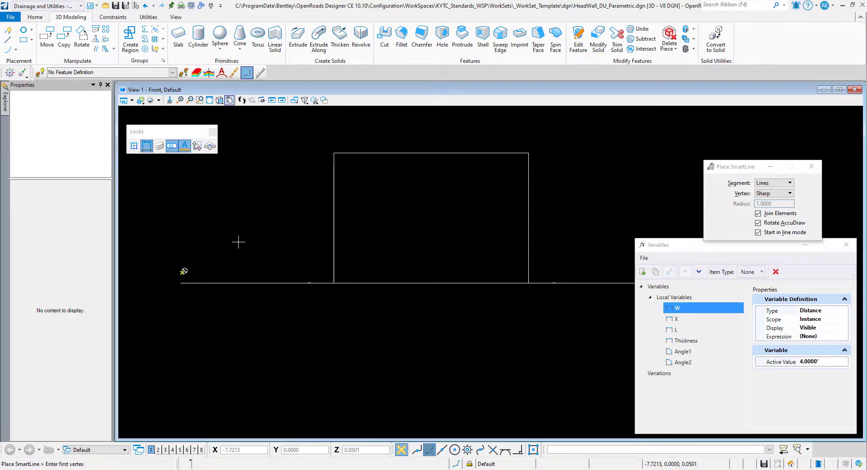
left_click(239, 268)
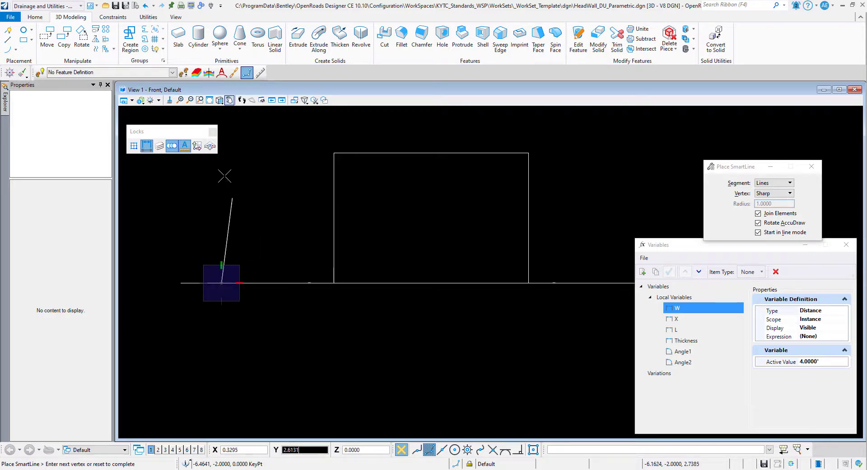
left_click(222, 175)
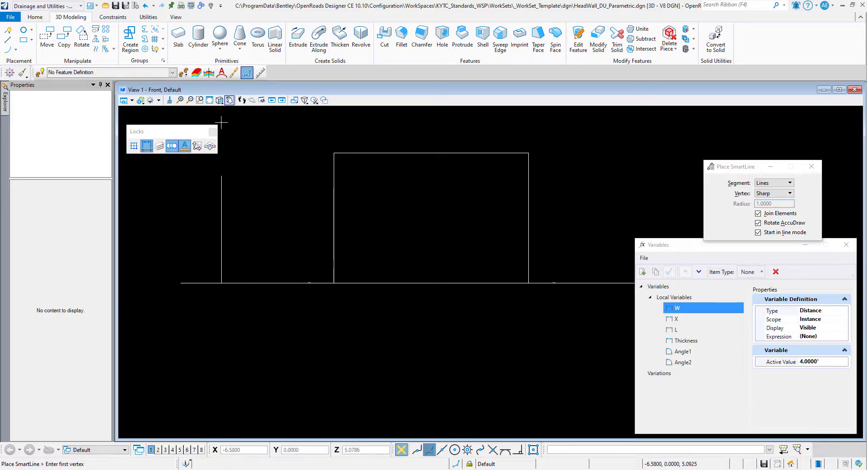
Rotate the front view dynamically into an oblique 3D view of the headwall and its base outline.
left_click(220, 100)
left_click(296, 287)
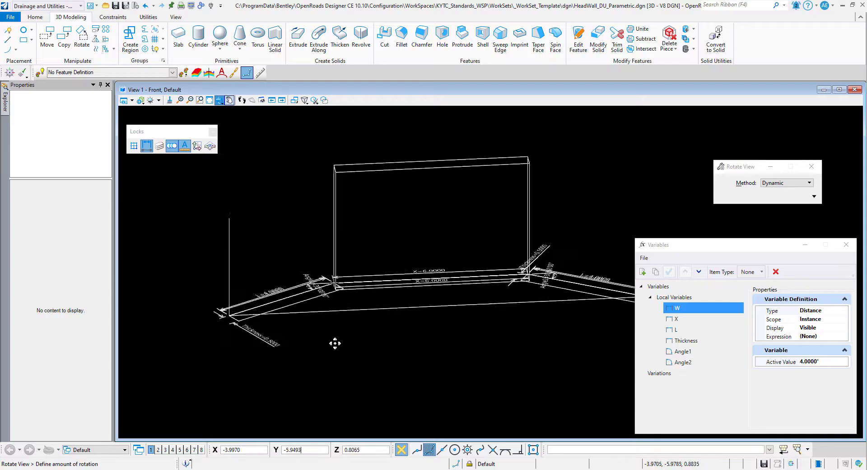
left_click(358, 360)
right_click(358, 359)
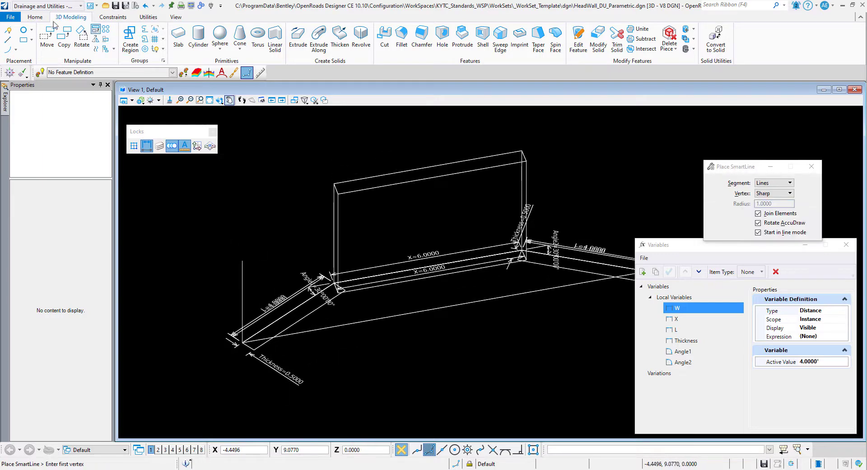
left_click(113, 17)
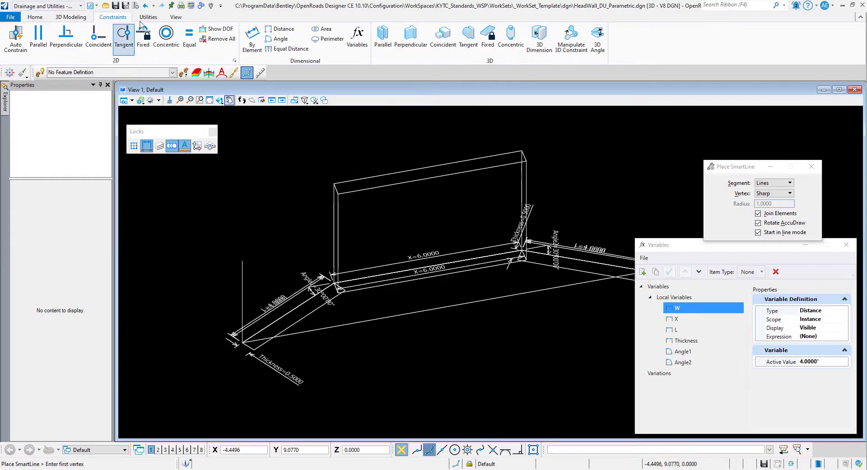
left_click(252, 36)
left_click(243, 298)
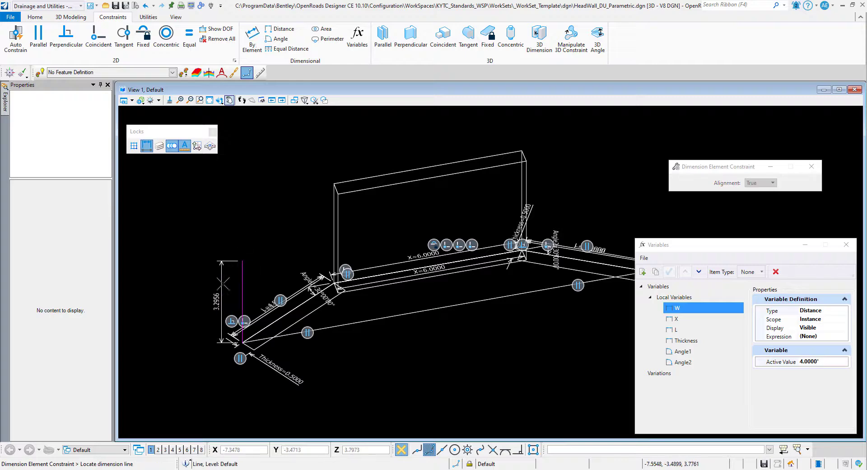
left_click(232, 296)
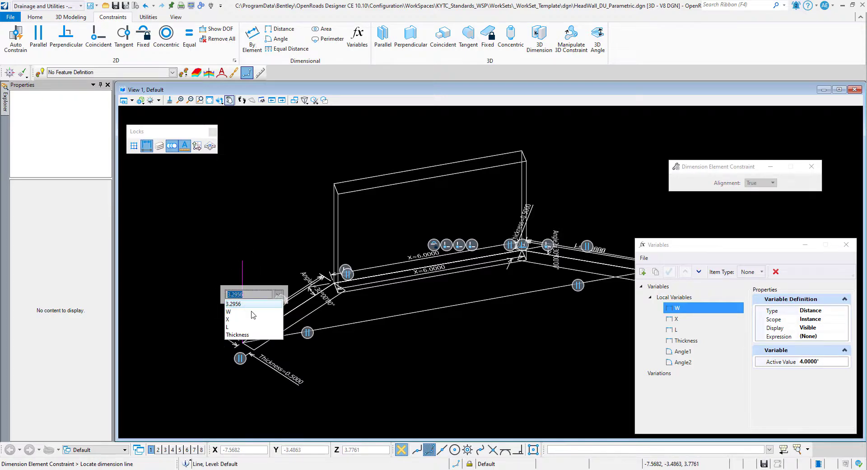
left_click(221, 238)
right_click(220, 238)
key("Escape")
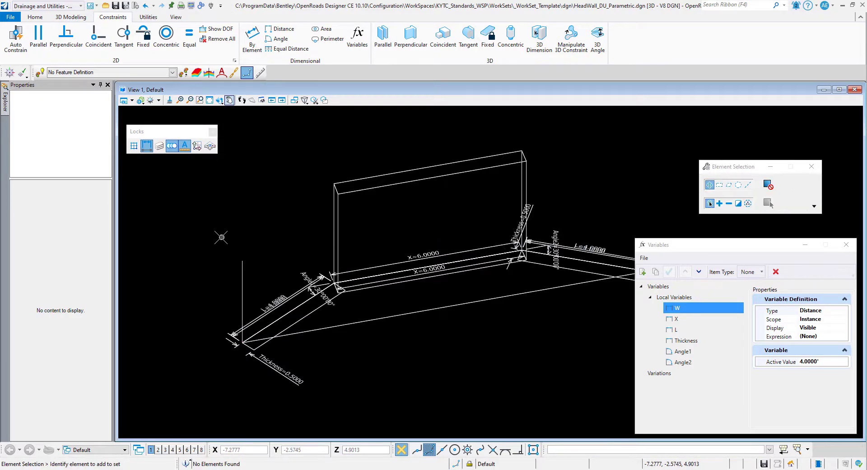
Copy the vertical line to the front inner corner of the left and right wing blocks, and delete the original line.
key("space")
left_click(226, 232)
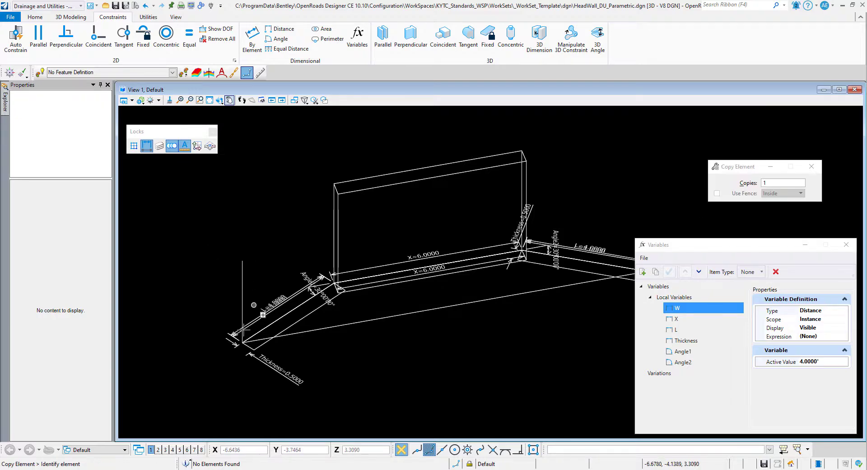
left_click(243, 342)
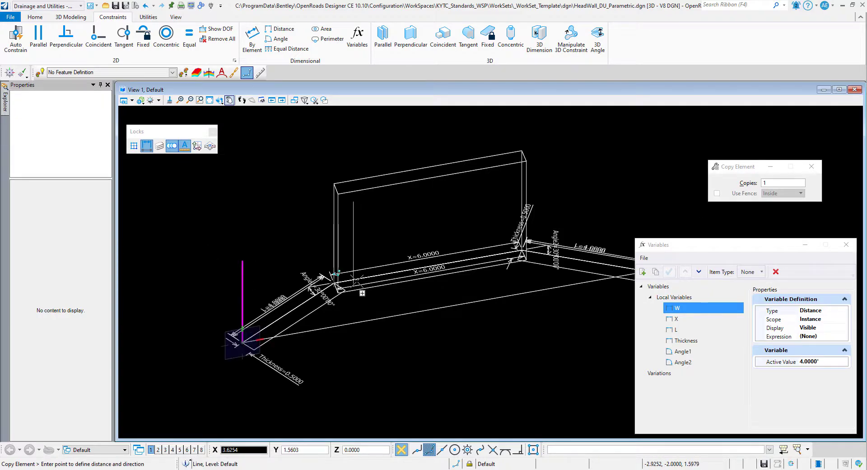
scroll(348, 281, "up", 2)
scroll(346, 292, "up", 3)
left_click(334, 299)
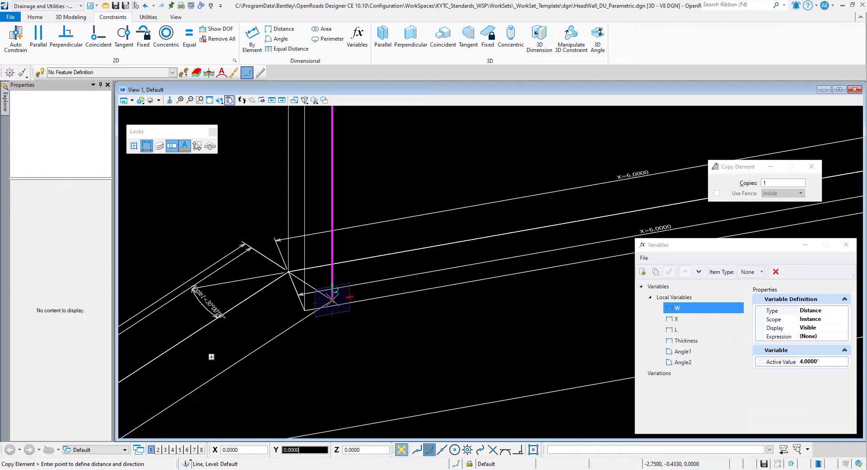
scroll(197, 346, "down", 5)
scroll(467, 295, "up", 4)
left_click(445, 292)
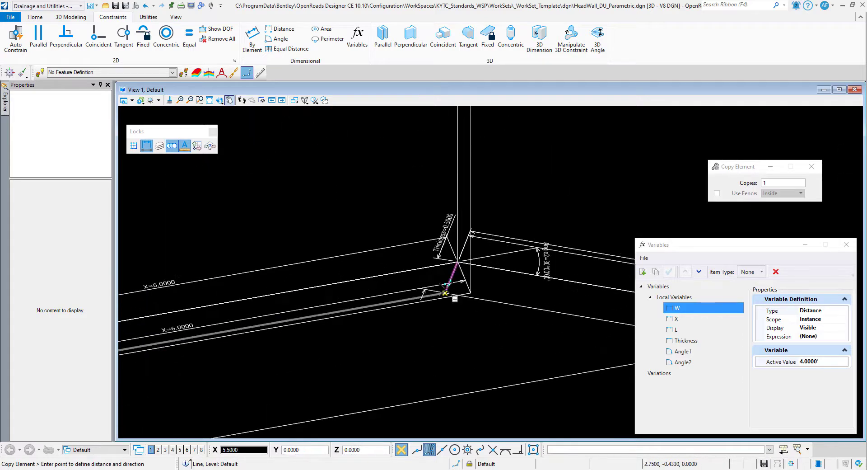
right_click(380, 296)
scroll(382, 296, "down", 4)
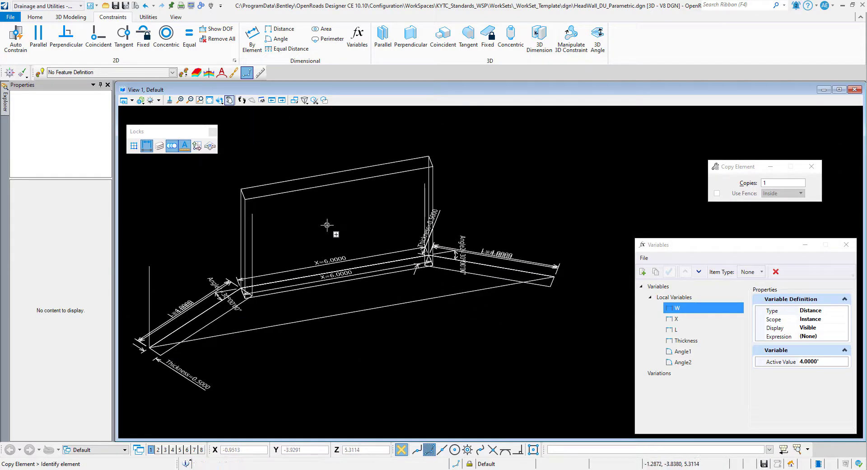
key("Escape")
left_click(150, 273)
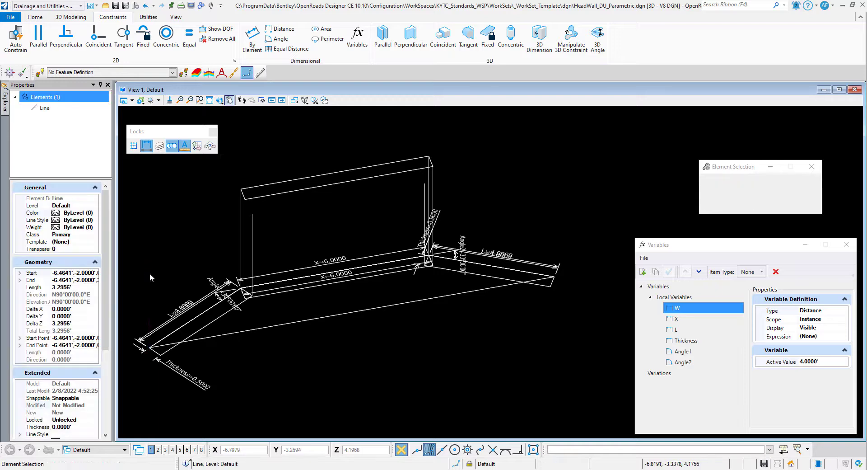
key("Delete")
Draw a closed triangular SmartLine from the left vertical line's top to the left wing's outer front corner and the inner base corner.
key("space")
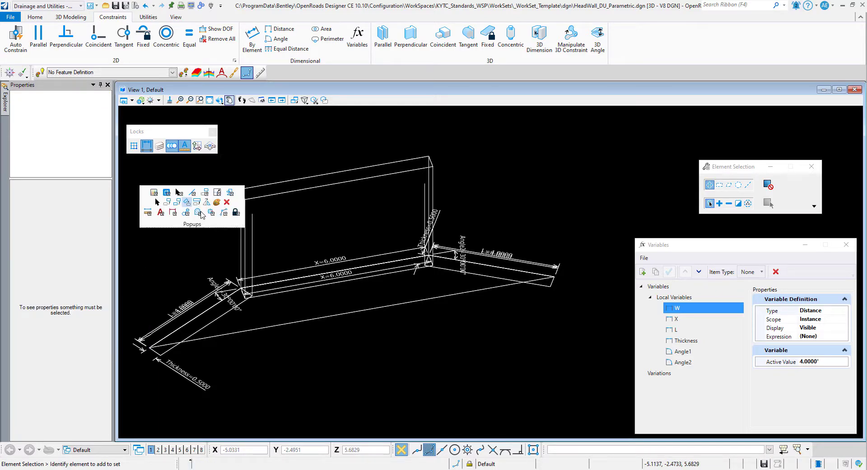
left_click(193, 192)
key("space")
left_click(175, 182)
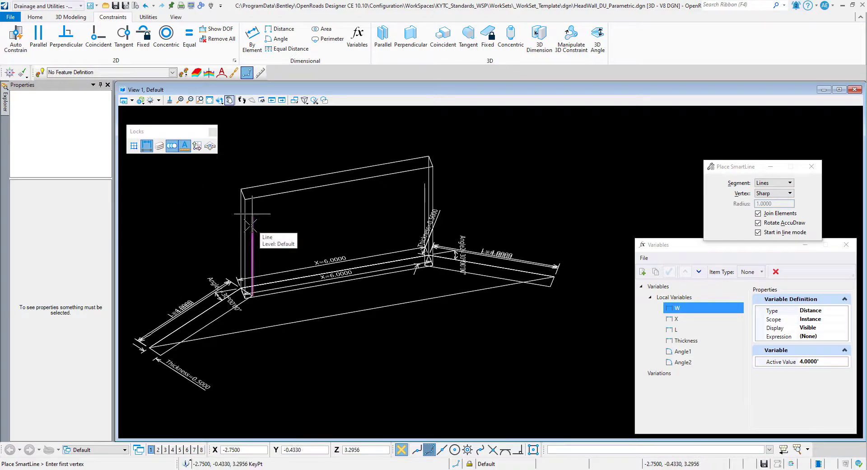
left_click(252, 214)
left_click(161, 352)
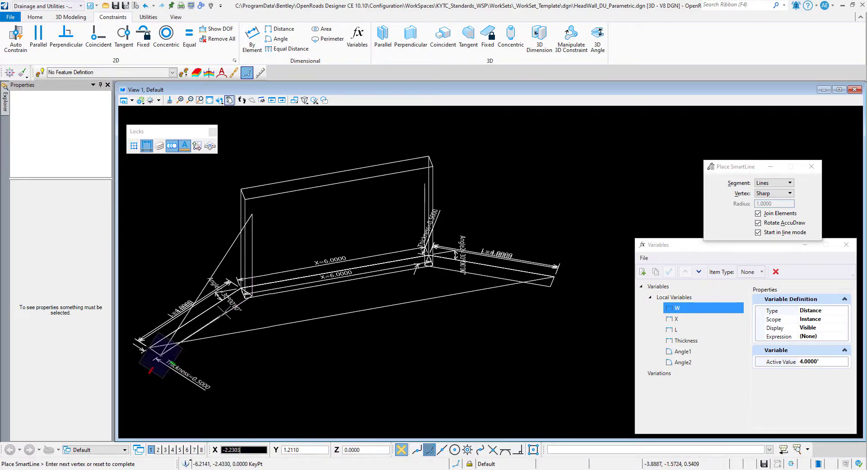
right_click(238, 235)
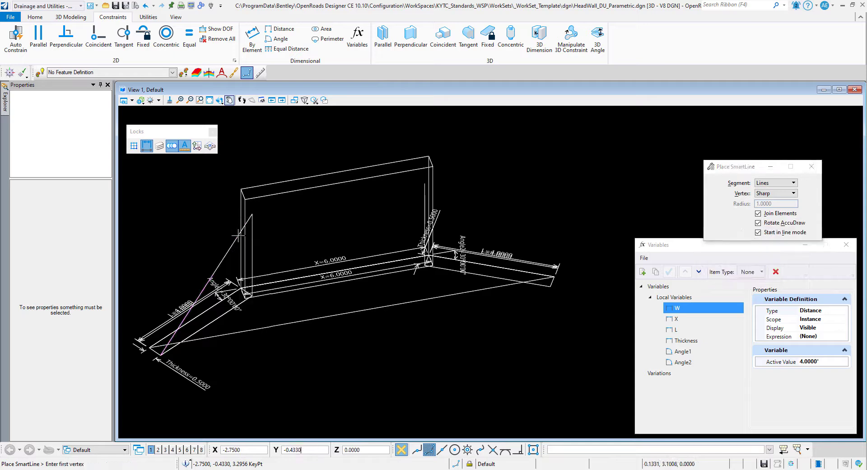
Draw a matching closed SmartLine triangle on the right wing from the vertical line's top through the outer and inner base corners.
left_click(425, 184)
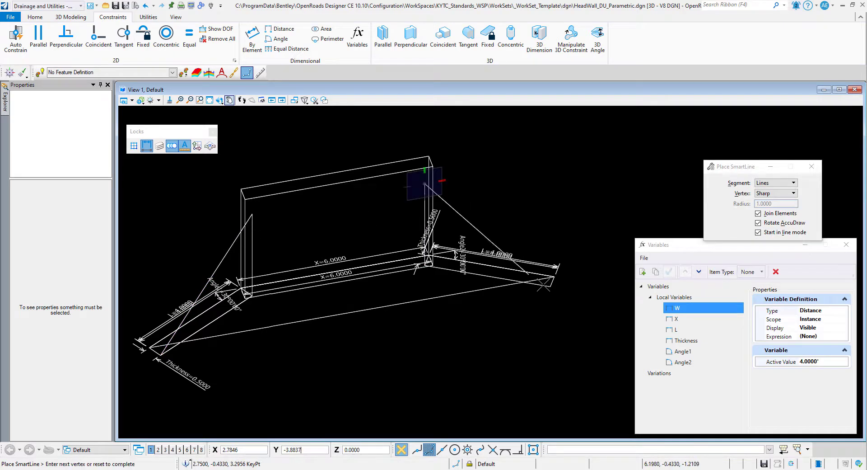
left_click(551, 283)
left_click(426, 262)
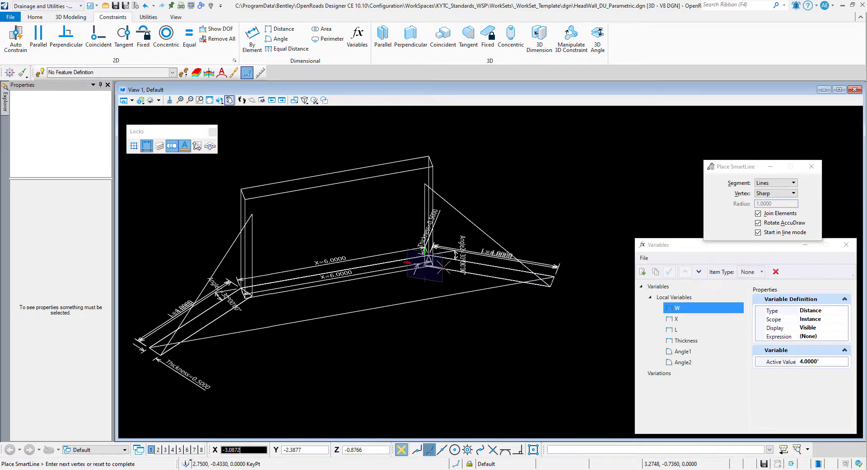
right_click(445, 199)
key("Escape")
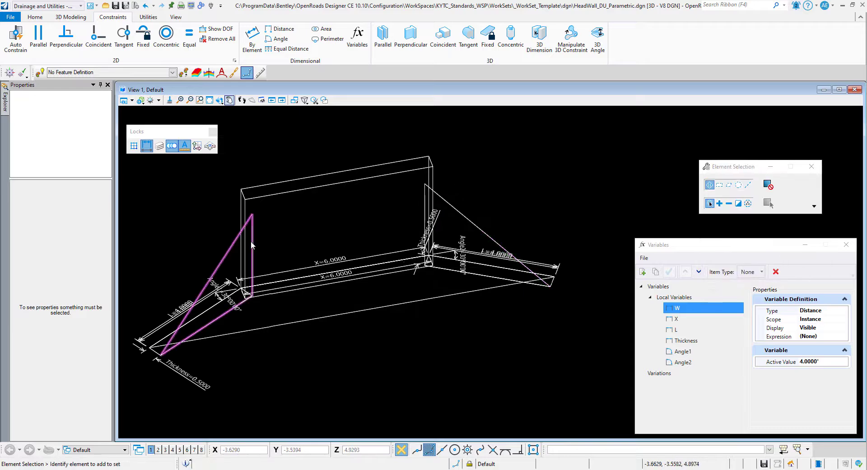
Delete the leftover vertical construction lines that overlap the inner edges of the two wing triangles.
left_click(251, 240)
right_click(309, 217)
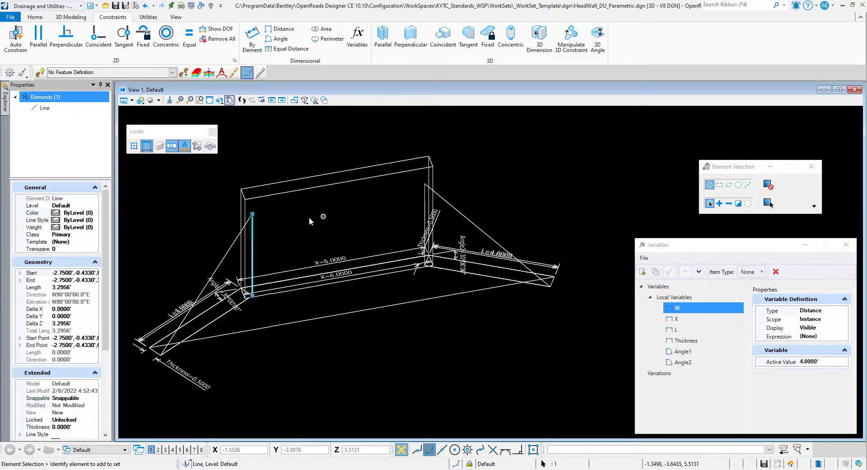
left_click(316, 216)
left_click(424, 199)
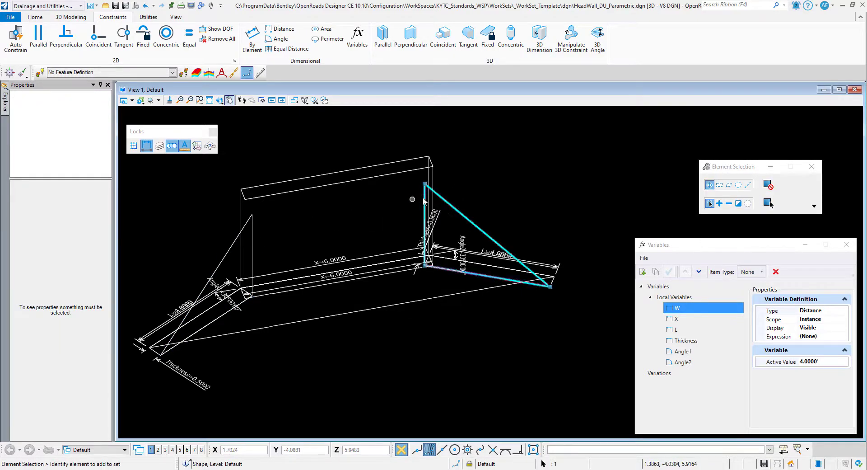
right_click(381, 202)
left_click(381, 202)
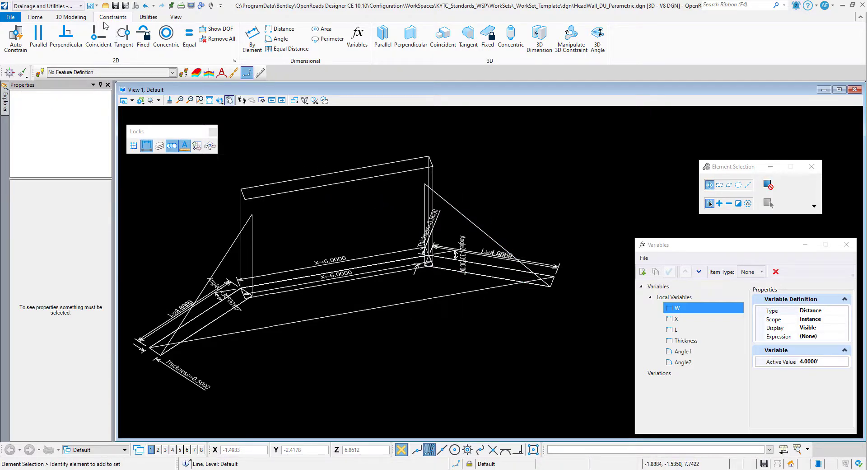
Add element dimension constraints to the vertical edges of both wing triangles, driving each with the variable W.
left_click(99, 40)
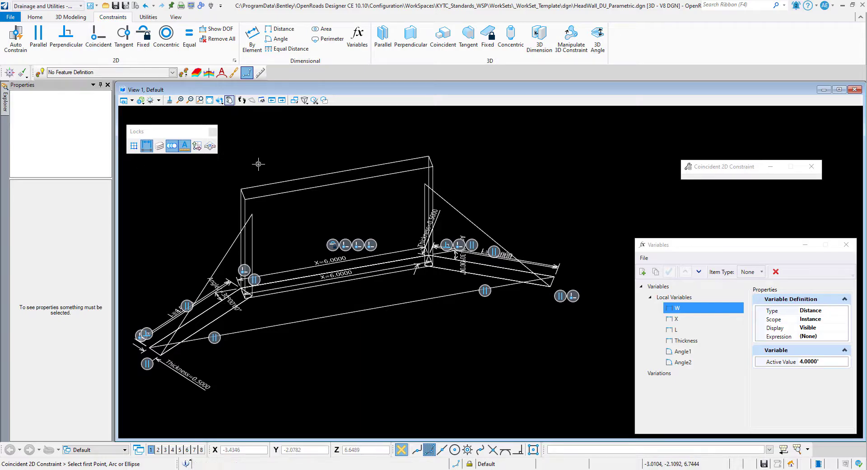
key("Escape")
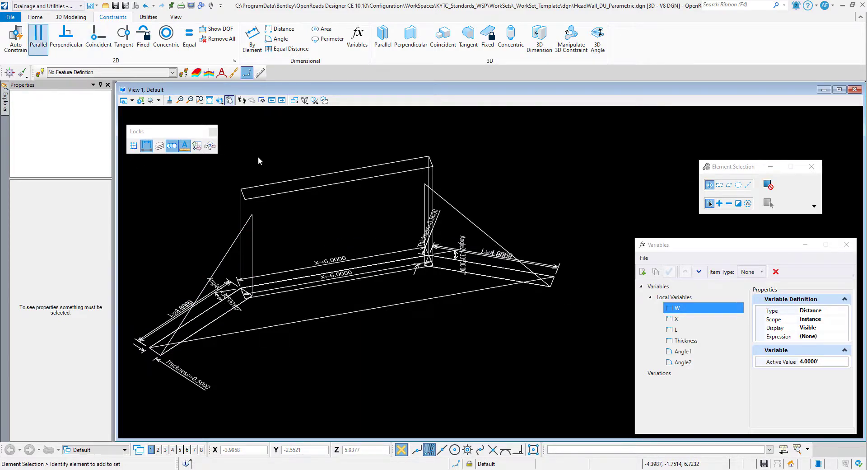
left_click(253, 39)
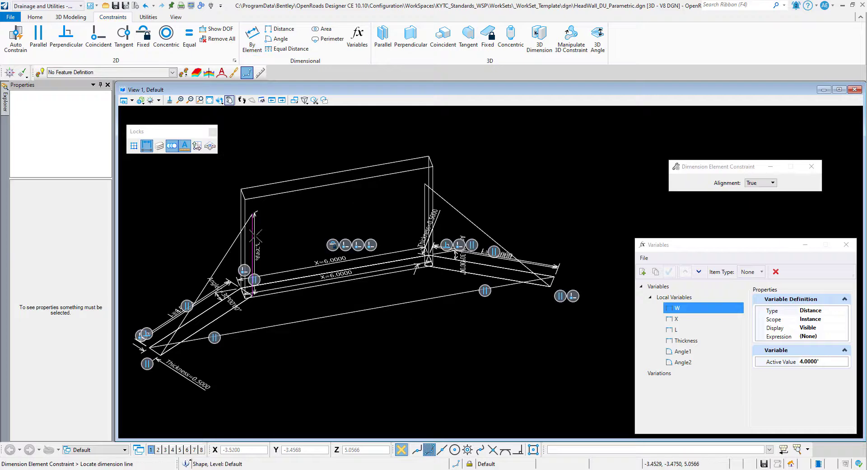
left_click(266, 236)
left_click(286, 261)
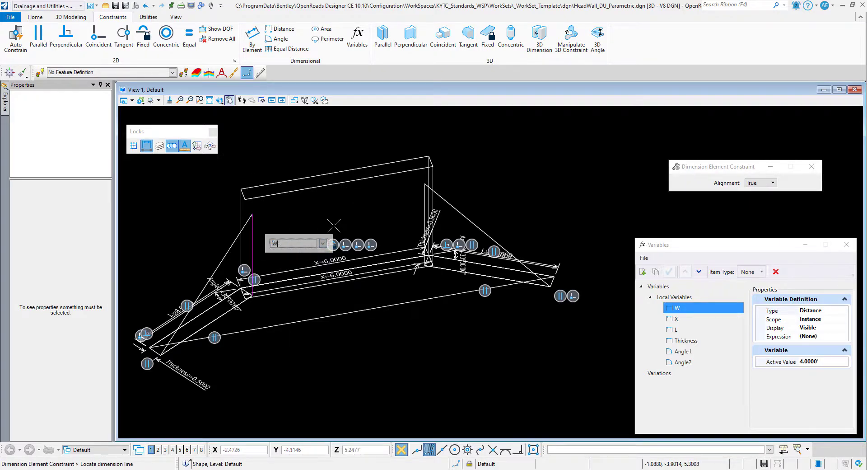
key("Return")
left_click(425, 209)
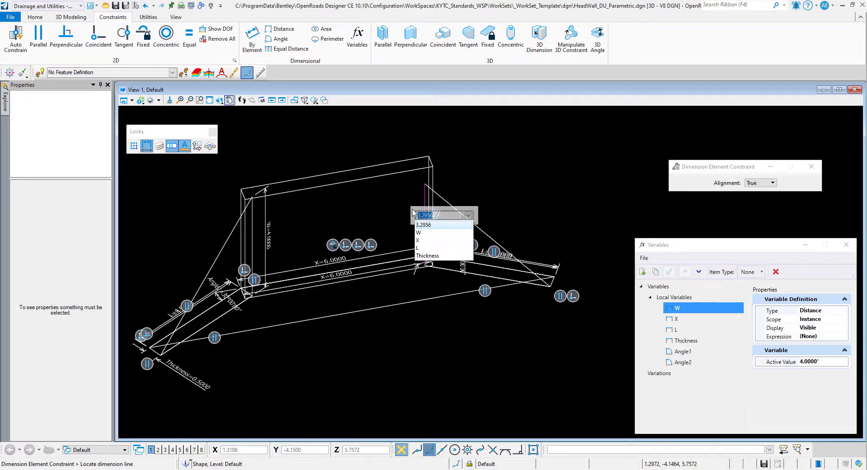
left_click(419, 233)
key("Return")
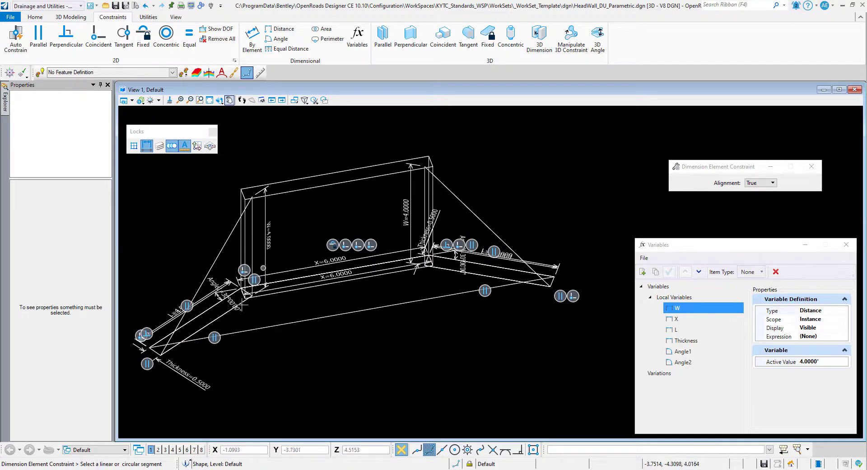
Add element dimension constraints to the base edges of both wing triangles, driving each with the variable L.
left_click(233, 308)
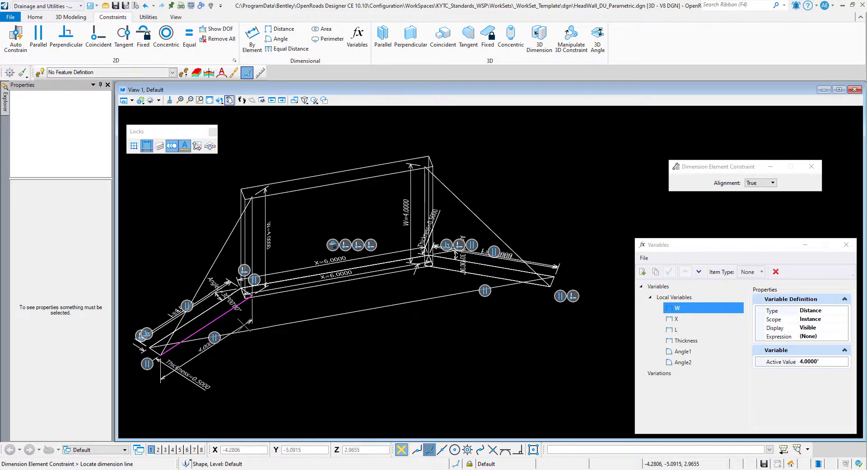
left_click(243, 325)
left_click(257, 363)
key("Return")
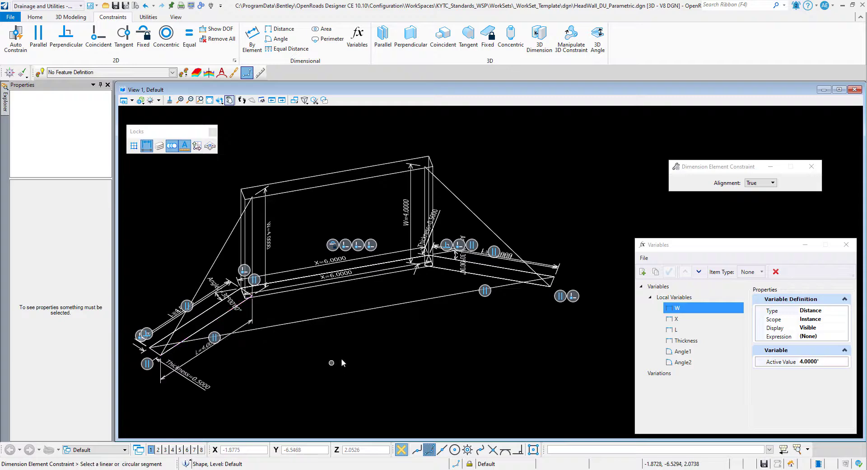
left_click(496, 278)
left_click(499, 306)
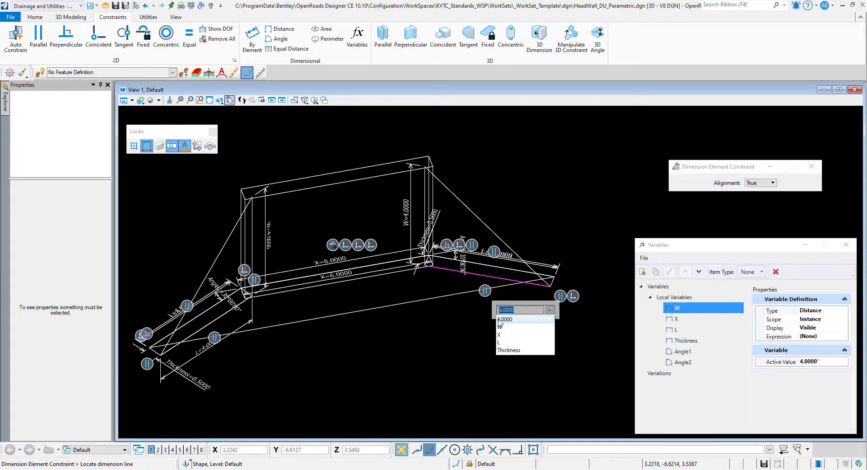
left_click(508, 342)
key("Return")
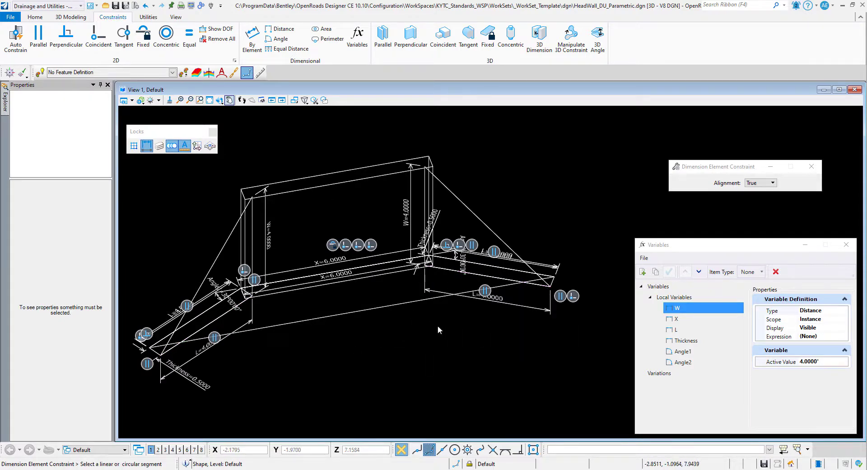
Extrude both wing triangles into parametric solids toward the back of the wings, with the extrusion distance driven by the variable Thickness.
left_click(70, 16)
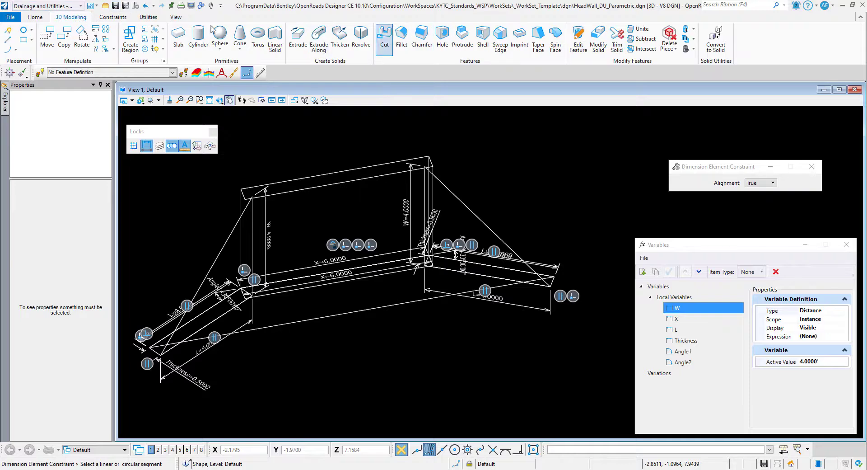
left_click(299, 39)
left_click(231, 232)
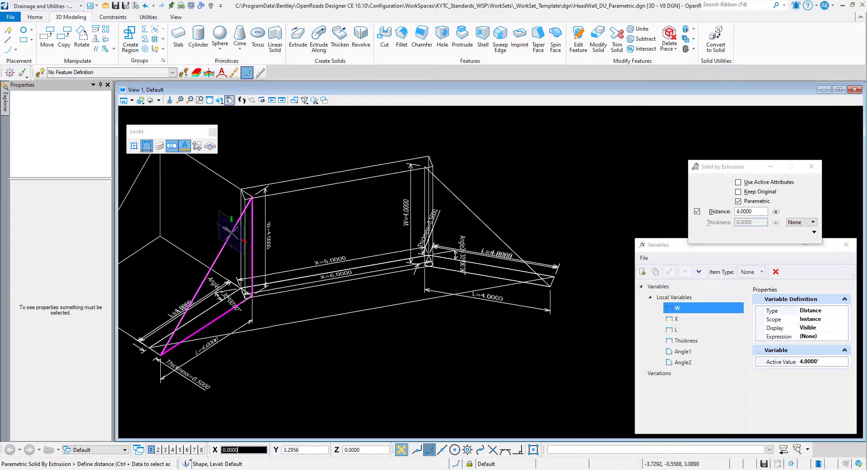
left_click(776, 211)
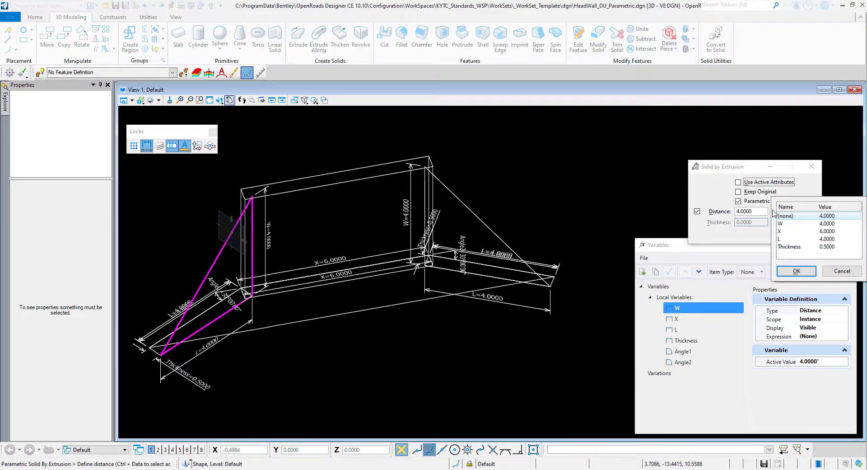
left_click(788, 246)
left_click(796, 271)
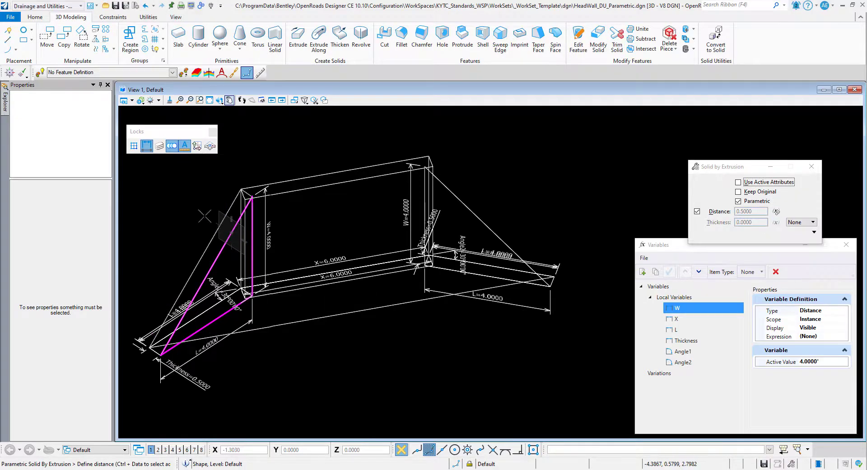
left_click(470, 211)
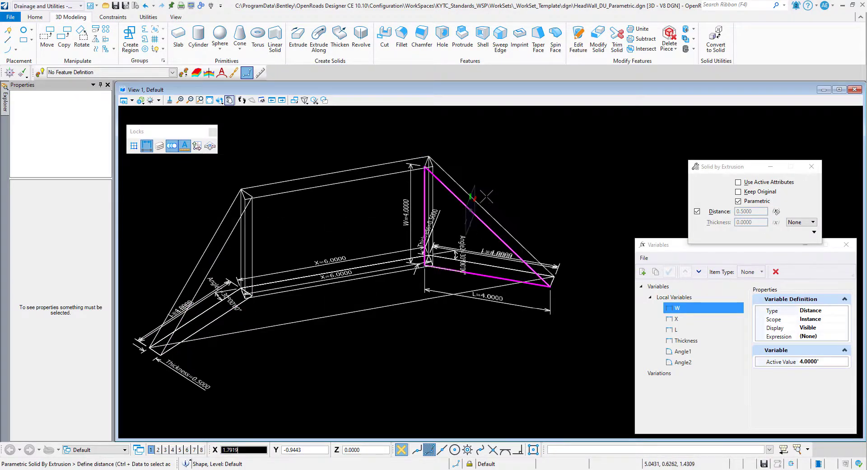
left_click(489, 194)
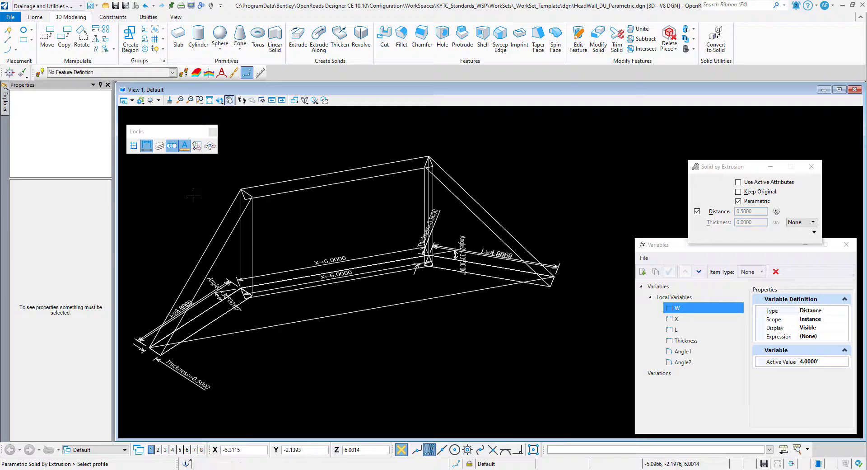
Add coincident 3D constraints tying the left wing solid to its base shape at the front outer and front inner corners.
left_click(118, 19)
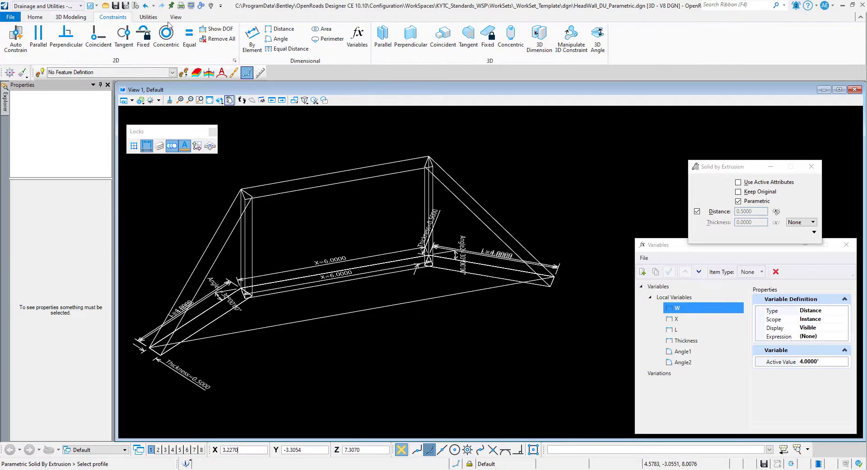
left_click(438, 43)
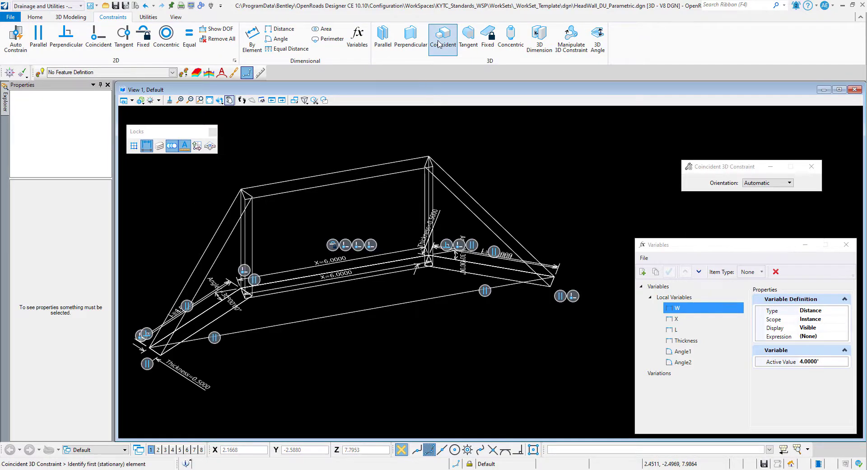
scroll(158, 370, "up", 4)
left_click(192, 317)
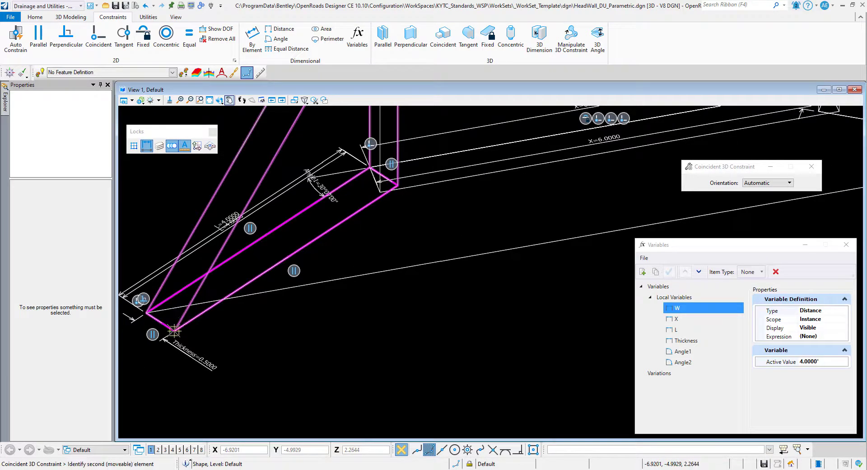
left_click(185, 312)
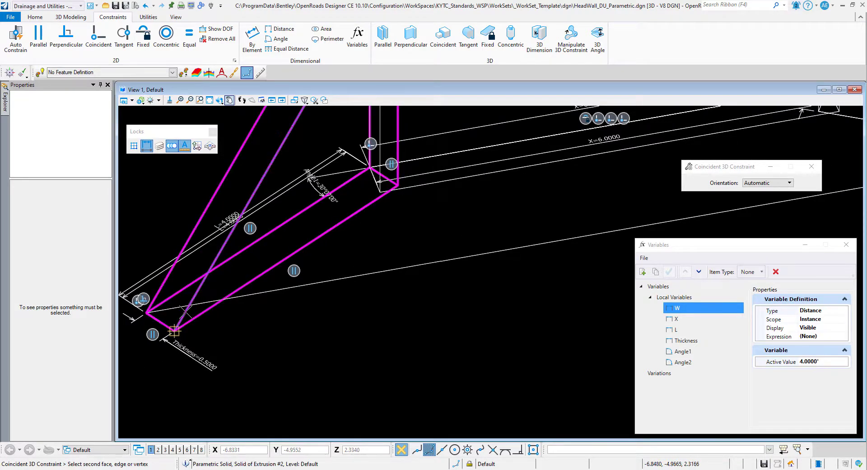
left_click(174, 330)
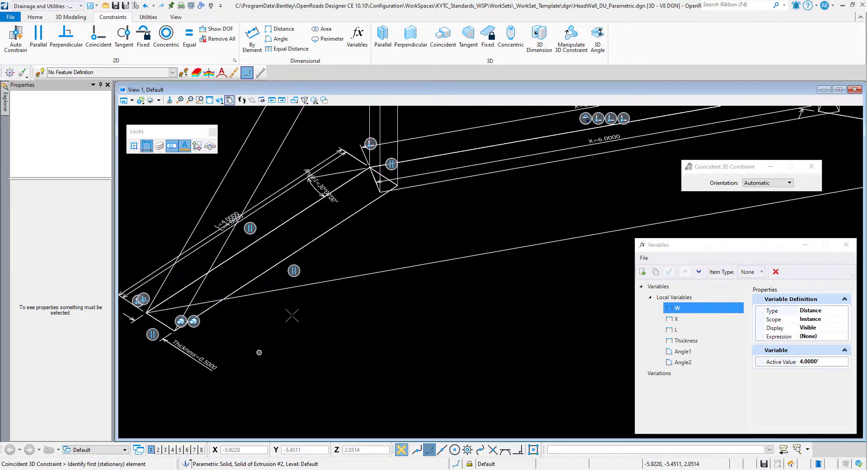
left_click(397, 186)
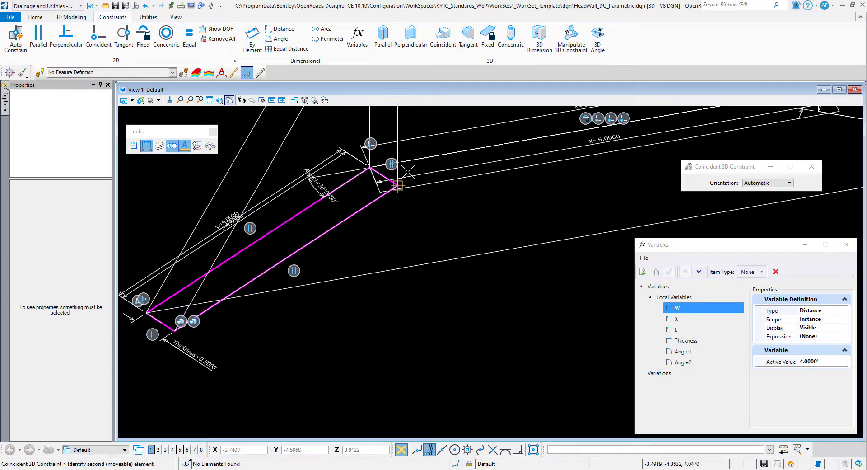
left_click(398, 185)
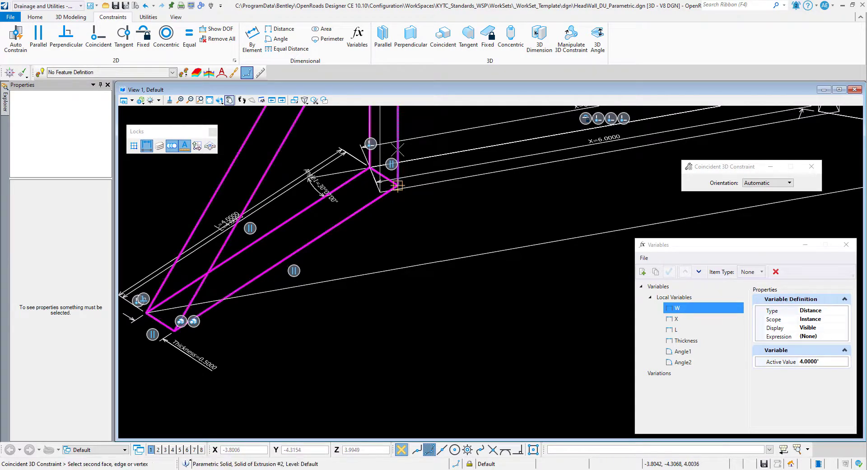
left_click(398, 186)
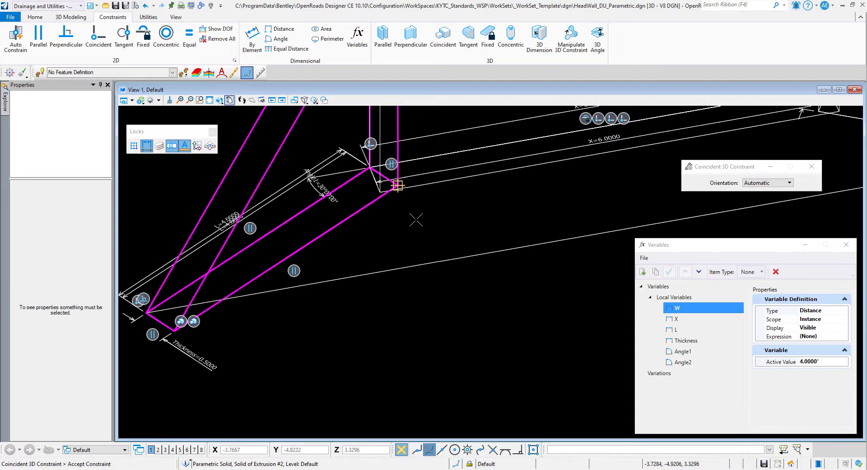
Add coincident 3D constraints tying the right wing solid to its base shape at the front inner and front outer corners.
scroll(247, 299, "down", 1)
scroll(586, 205, "up", 3)
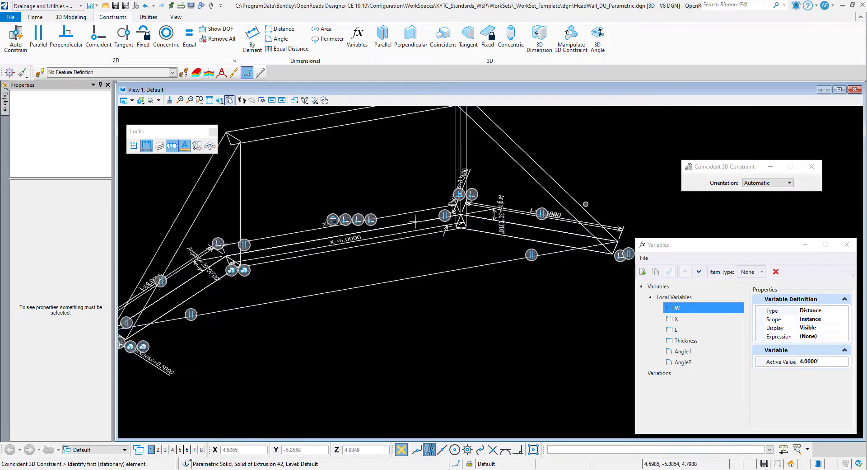
left_click(403, 244)
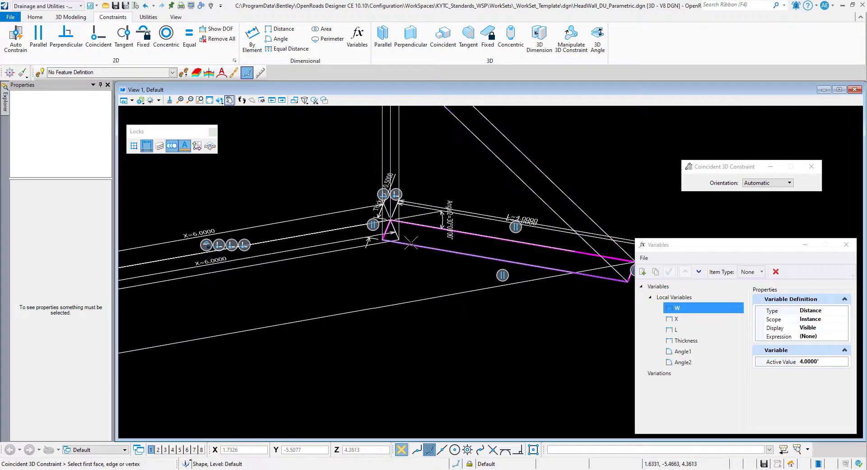
left_click(382, 238)
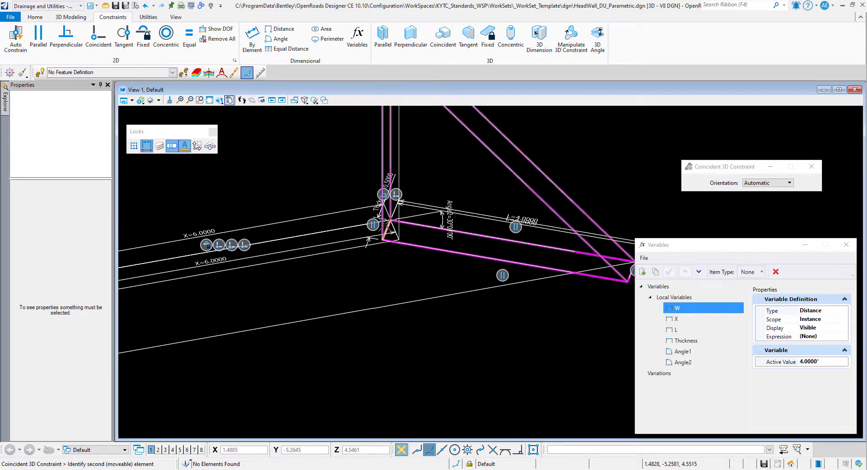
left_click(385, 226)
left_click(383, 239)
left_click(395, 258)
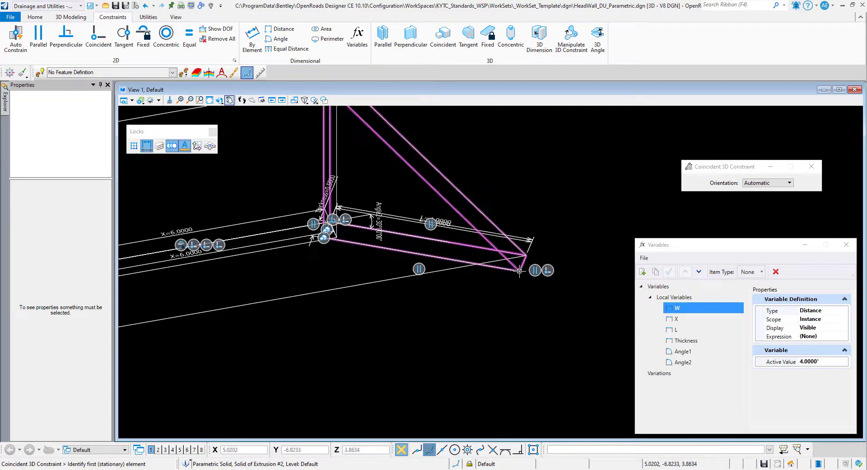
left_click(519, 271)
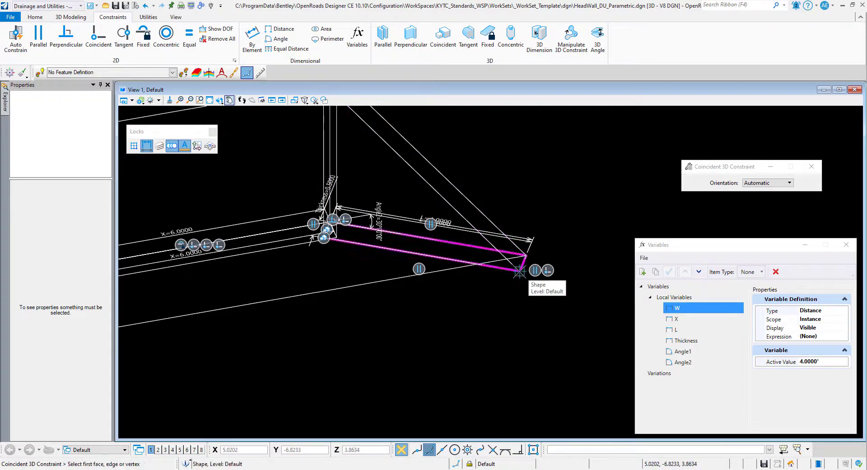
left_click(519, 271)
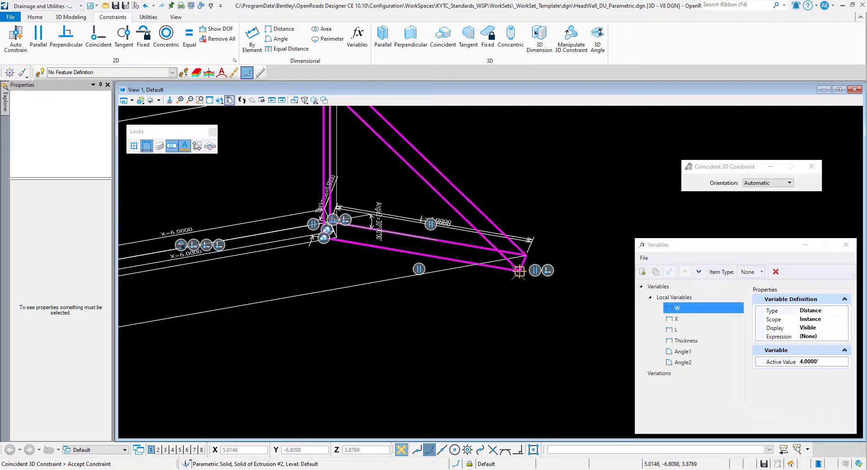
scroll(504, 303, "down", 3)
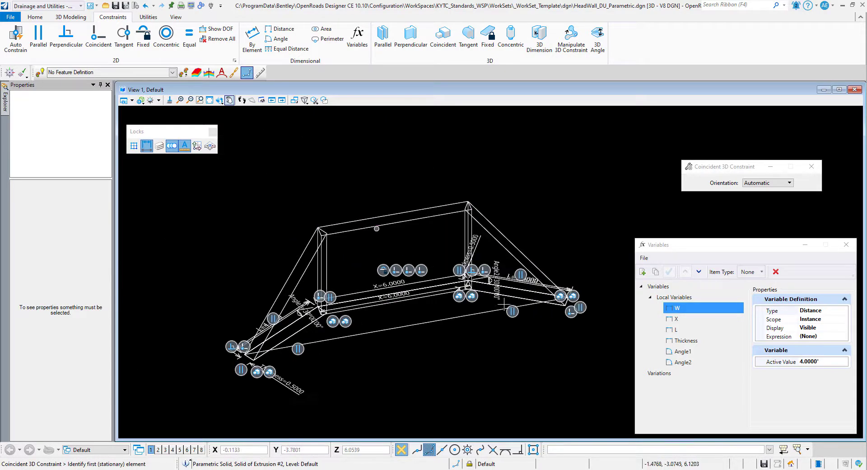
key("Escape")
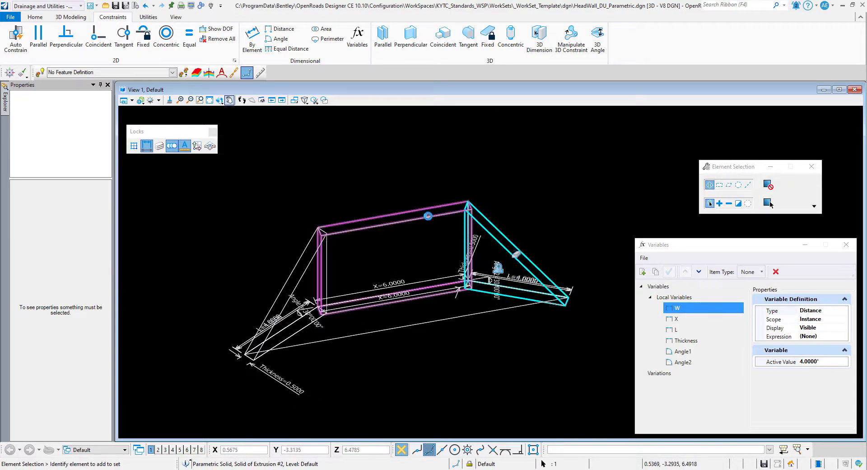
Set the color of the headwall solid and both wing solids to 5 (magenta).
left_click(428, 216)
left_click(311, 247, "ctrl")
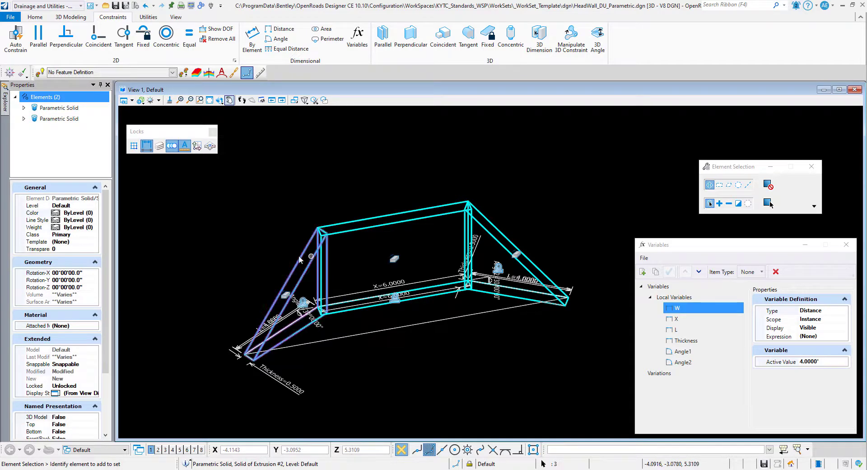
left_click(86, 226)
left_click(94, 220)
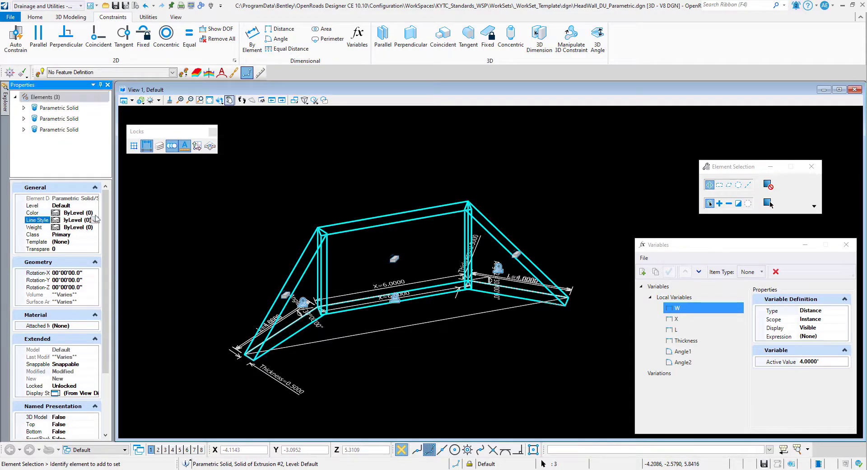
left_click(95, 213)
left_click(95, 213)
left_click(40, 254)
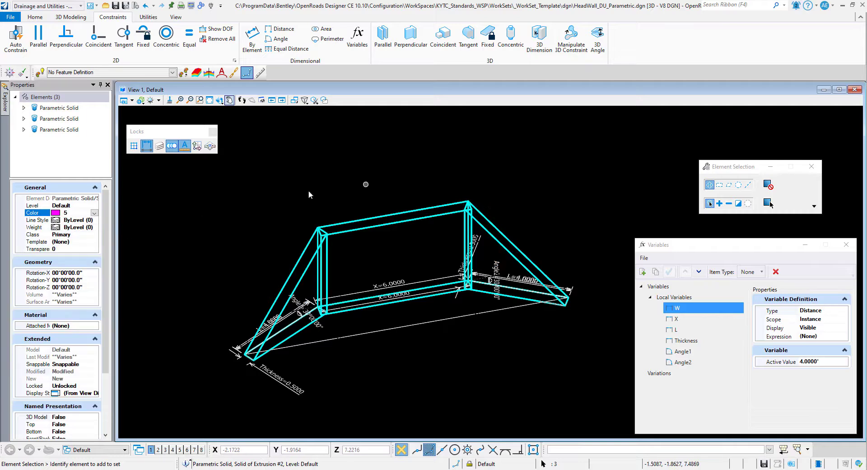
left_click(366, 179)
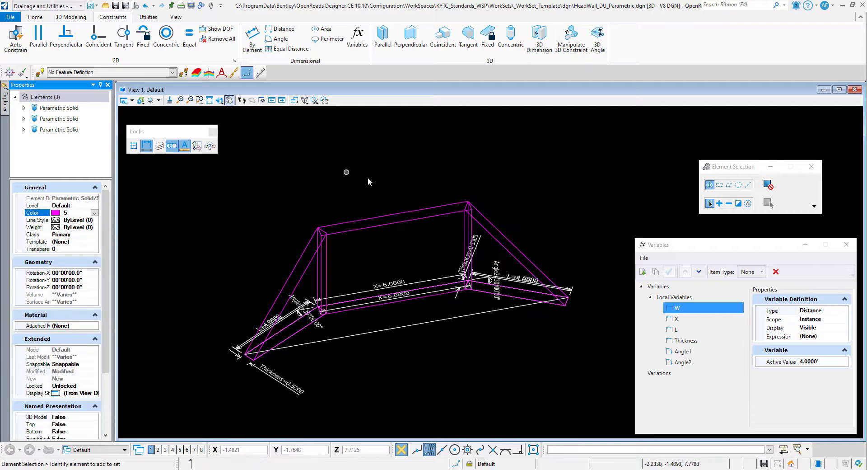
Set the view's display style to Transparent: Modeling.
left_click(132, 101)
left_click(208, 138)
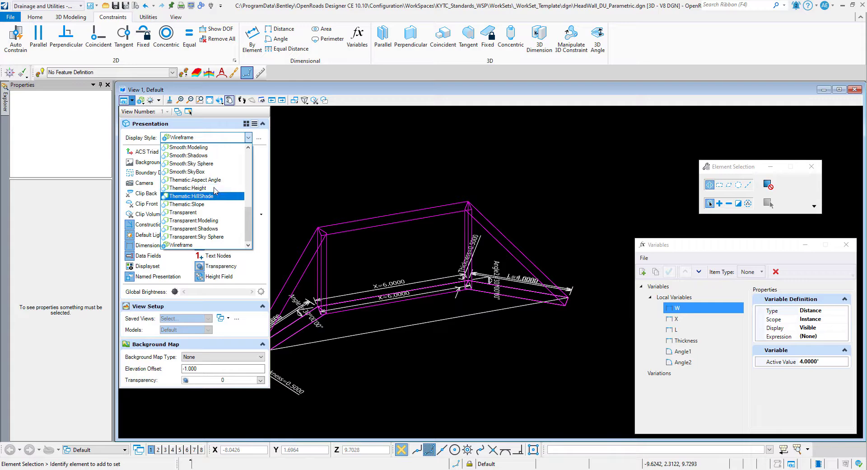
left_click(219, 221)
left_click(400, 183)
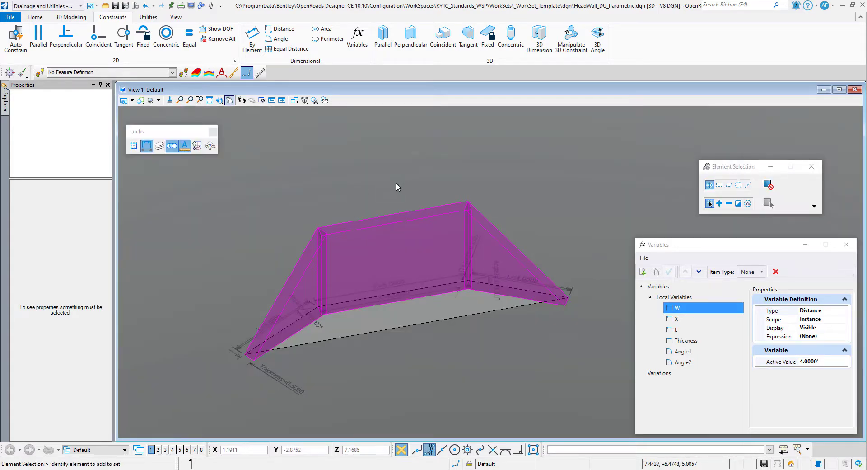
Set the active value of the variable W to 3.
left_click(808, 361)
type("3")
key("Return")
Set the active values of the variables Angle1 and Angle2 to 45 degrees.
left_click(712, 351)
left_click(821, 361)
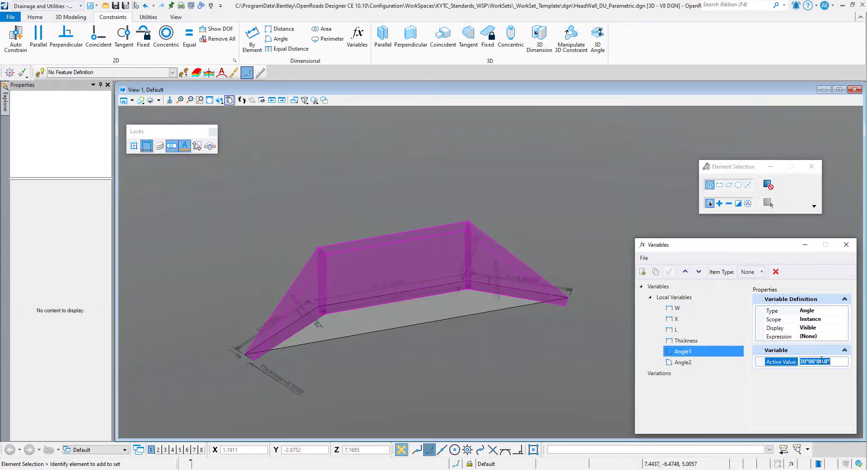
key("Return")
left_click(704, 362)
left_click(809, 362)
type("45")
key("Return")
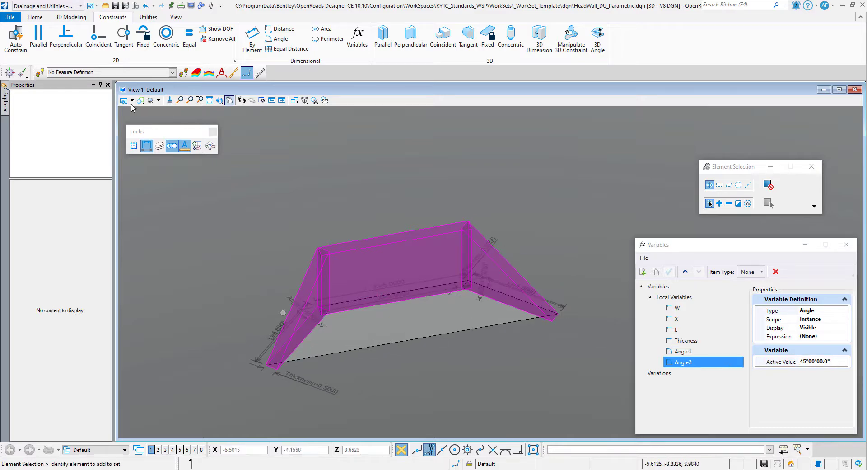
Change the class of the trapezoidal base shape between the wings to Construction and hide construction elements in the view.
scroll(349, 354, "up", 1)
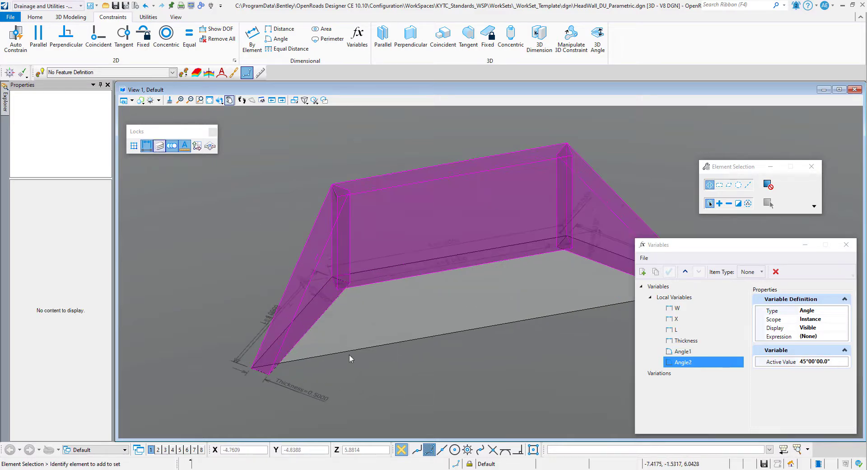
left_click(368, 325)
left_click(401, 337)
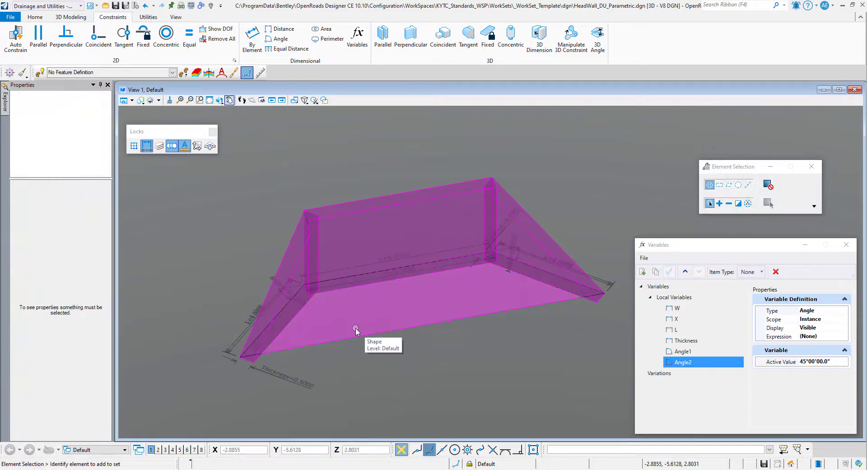
left_click(340, 330)
left_click(123, 99)
left_click(73, 234)
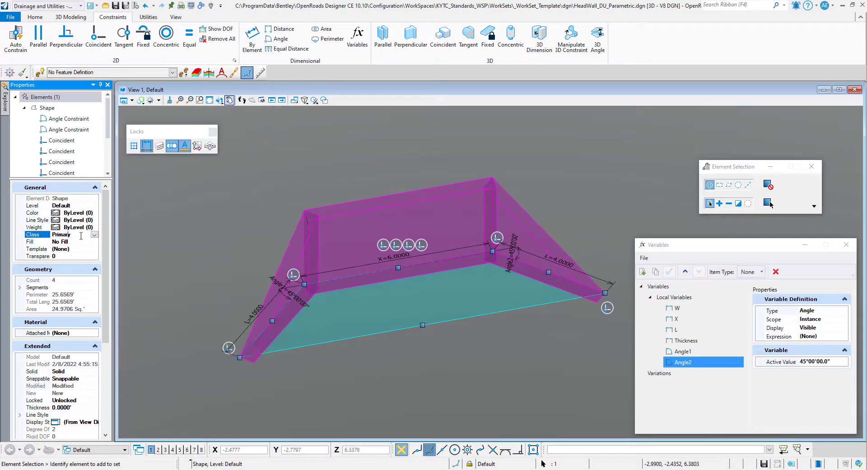
left_click(416, 334)
Examine the headwall layout in the Top view and rotate the model back to a 3D view.
scroll(248, 286, "down", 1)
scroll(249, 286, "up", 1)
scroll(234, 284, "down", 1)
left_click(221, 101)
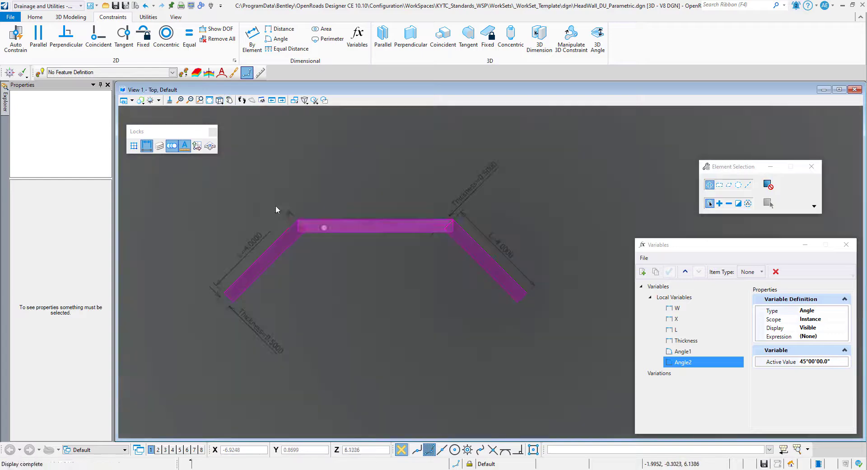
left_click(221, 102)
left_click_drag(276, 244, 279, 194)
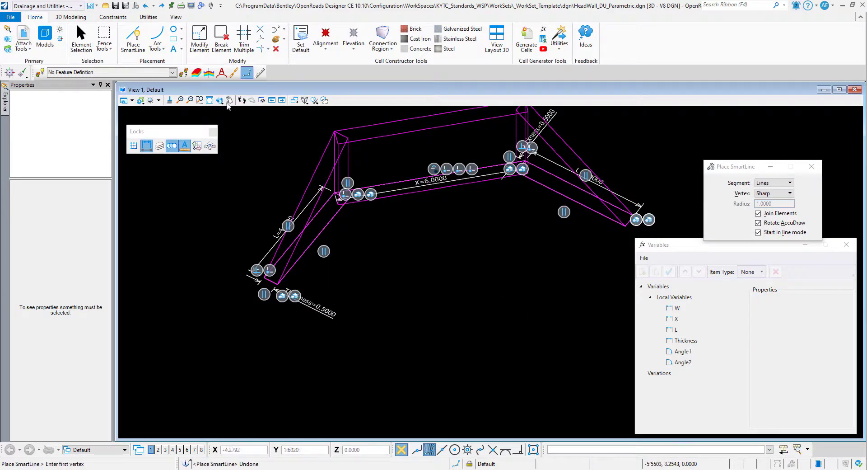
Trace the left wing's four-sided base footprint as a closed shape with SmartLine, snapping to the solid's corners.
scroll(273, 277, "up", 1)
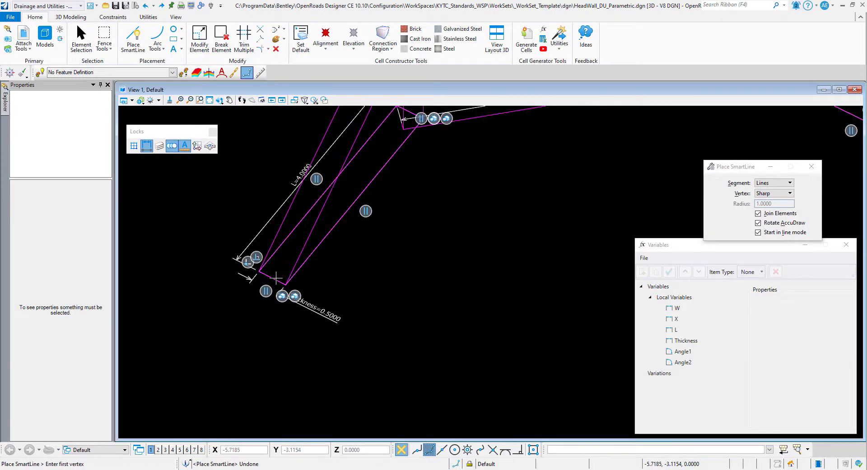
left_click(276, 276)
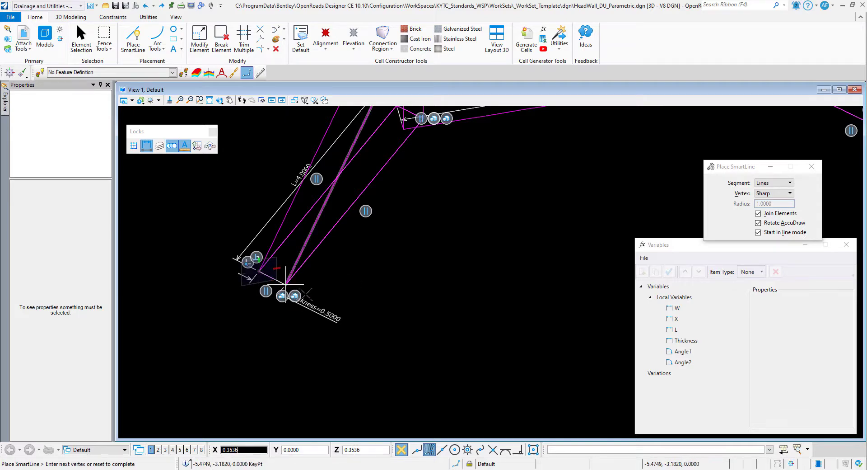
left_click(286, 284)
scroll(384, 267, "down", 1)
scroll(413, 163, "up", 1)
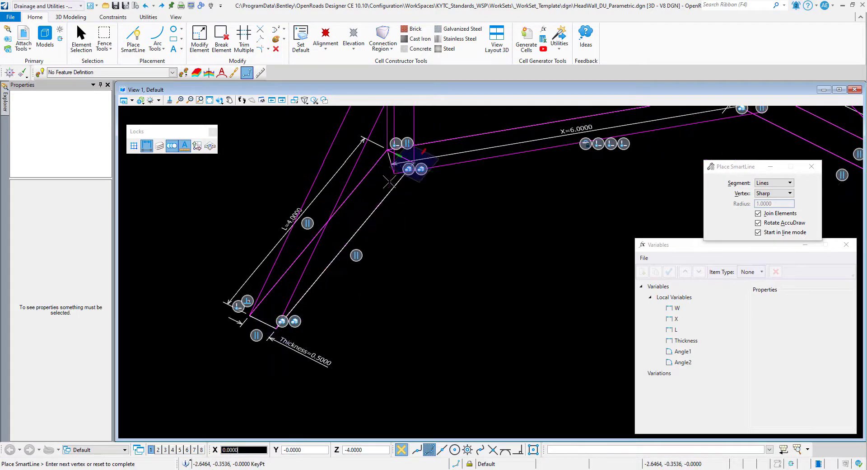
left_click(280, 277)
left_click(279, 278)
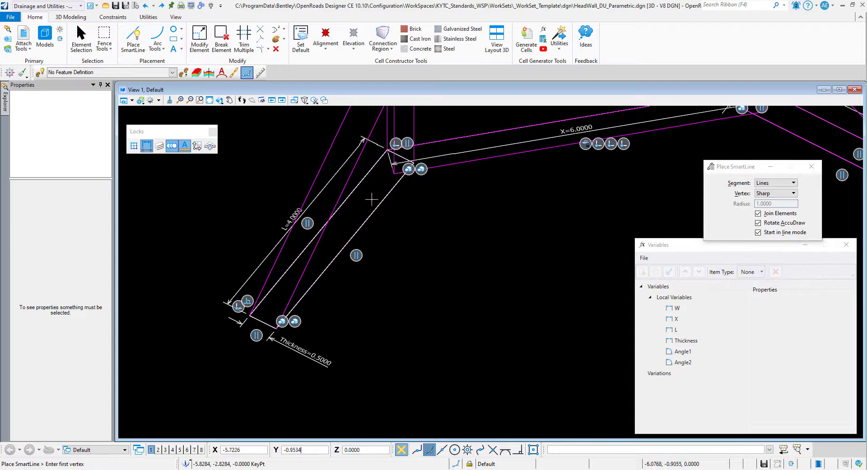
Trace the base footprints of the middle wall and the right wing as two closed SmartLine shapes.
left_click(445, 148)
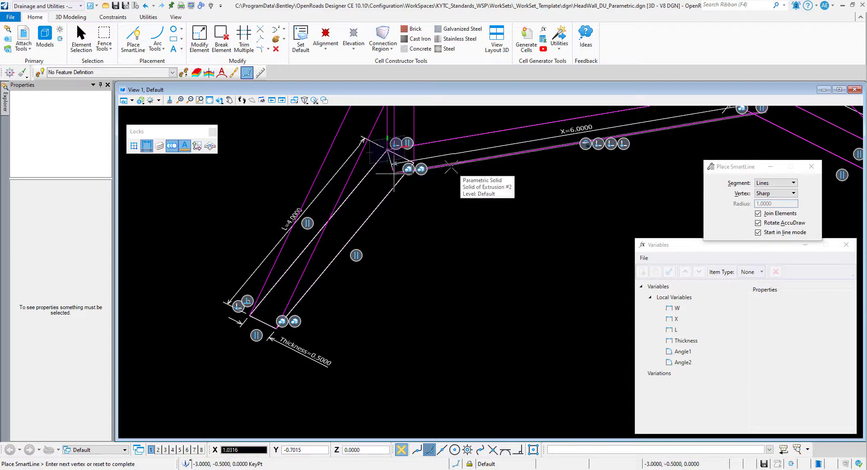
left_click(453, 167)
scroll(452, 168, "down", 3)
scroll(533, 181, "up", 2)
left_click(493, 184)
left_click(488, 166)
left_click(277, 199)
scroll(524, 171, "up", 3)
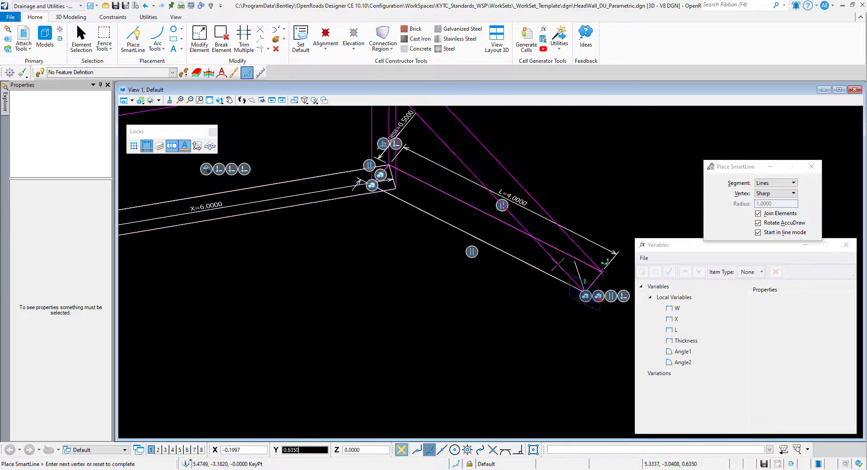
key("Escape")
Select the three traced footprint shapes and move them straight down clear of the headwall in the Top view.
left_click(437, 229)
left_click(402, 199, "ctrl")
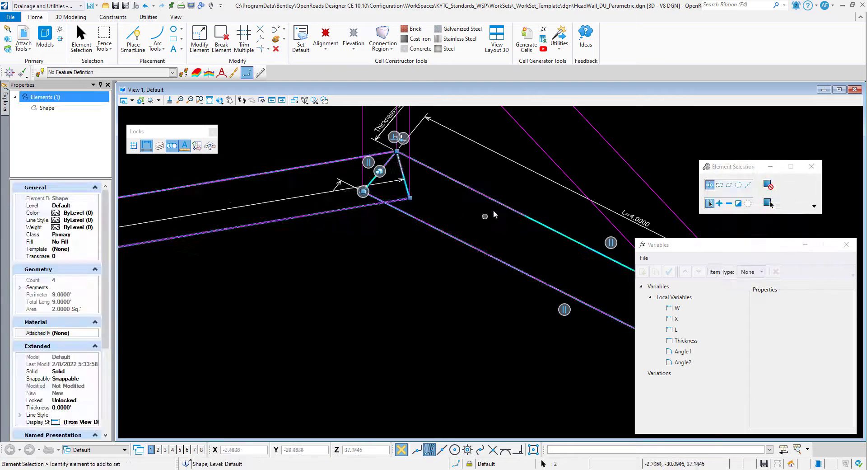
scroll(494, 210, "down", 5)
left_click(220, 264, "ctrl")
left_click(220, 100)
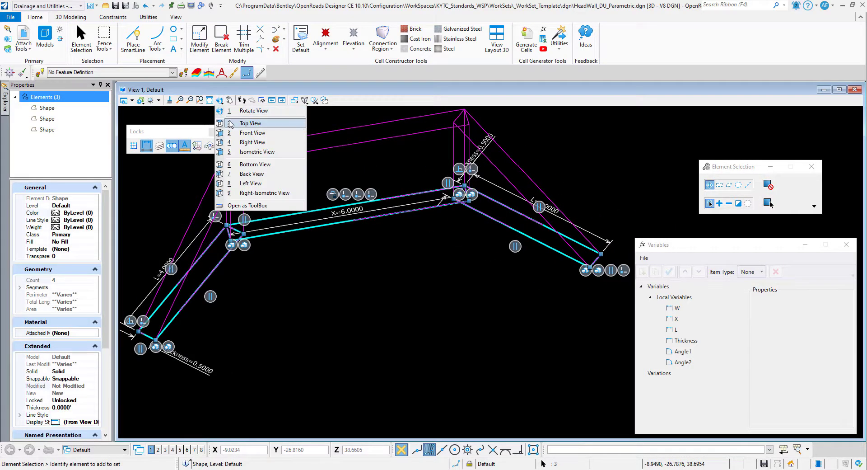
left_click(231, 123)
key("space")
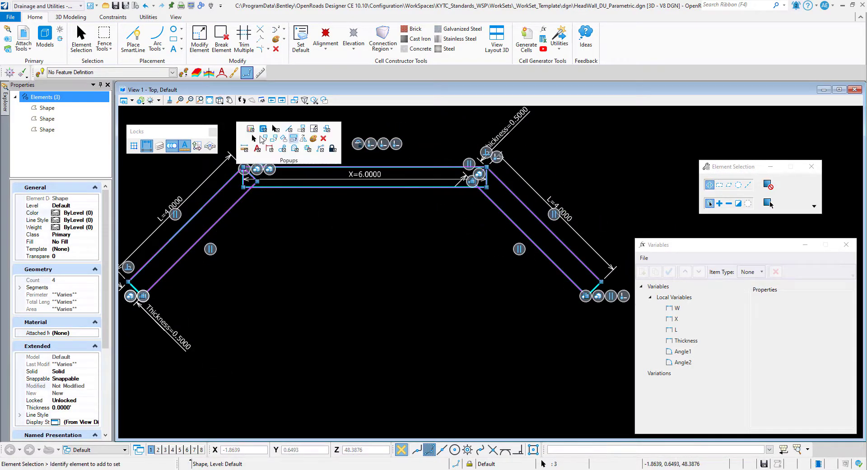
left_click(264, 138)
left_click(365, 263)
scroll(364, 242, "down", 2)
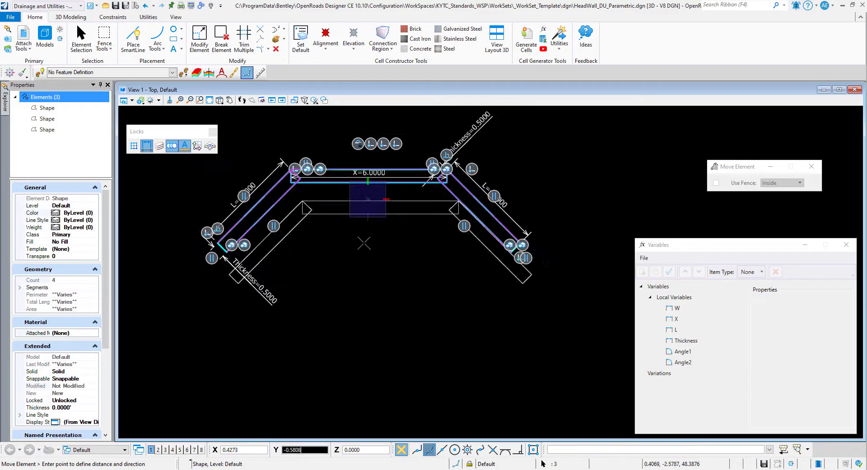
left_click(368, 345)
right_click(355, 292)
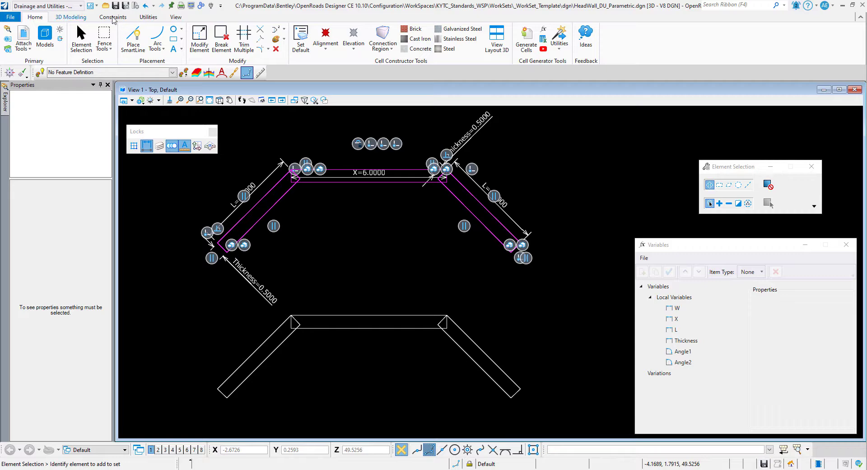
Apply automatic 2D constraints to the moved wall shape and both moved wing shapes.
left_click(113, 16)
left_click(15, 40)
left_click(327, 315)
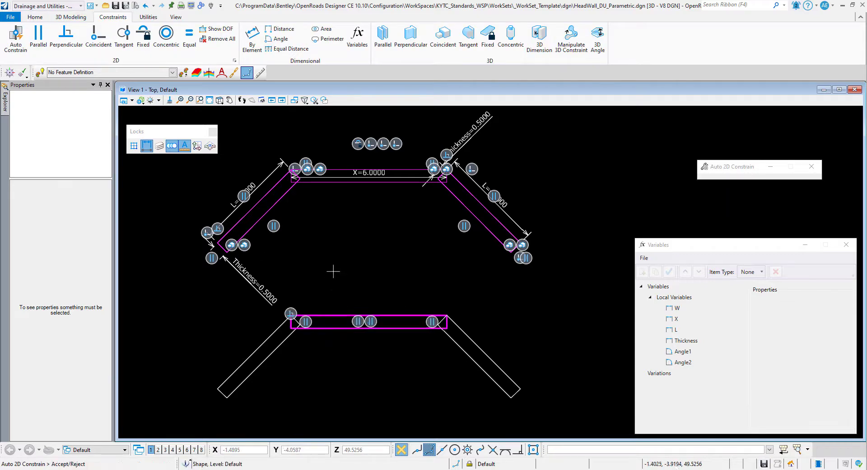
left_click(334, 271)
left_click(478, 347)
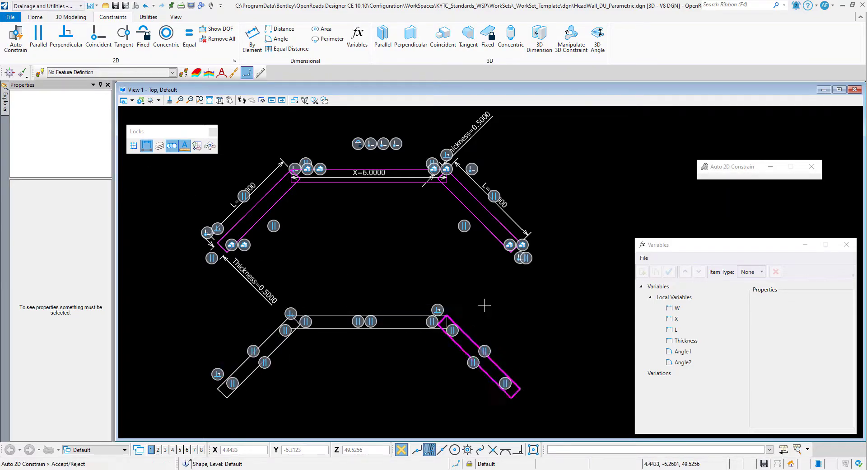
left_click(480, 296)
key("Escape")
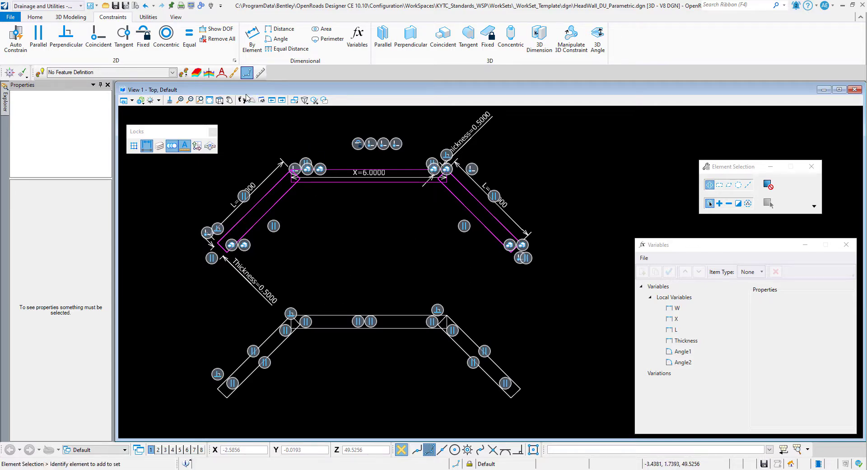
In a rotated 3D view, dimension the long back edge of the moved wall shape and assign the variable X.
left_click(220, 101)
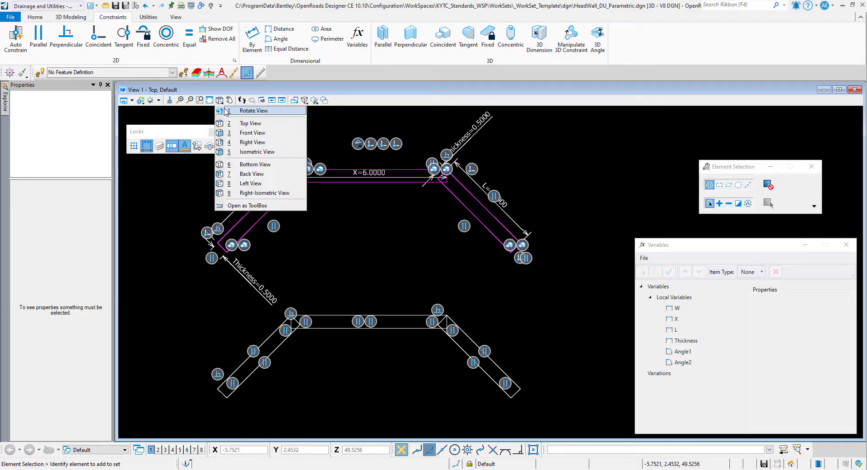
left_click(199, 106)
left_click(318, 195)
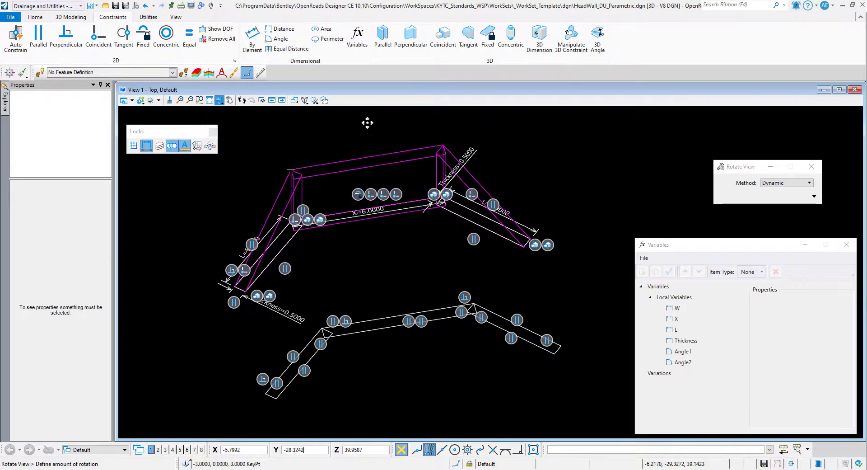
left_click(364, 136)
right_click(366, 130)
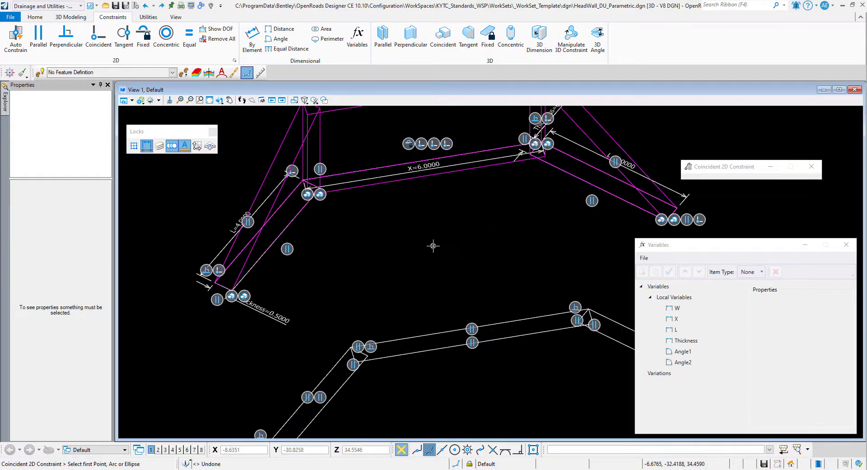
left_click(252, 39)
left_click(433, 334)
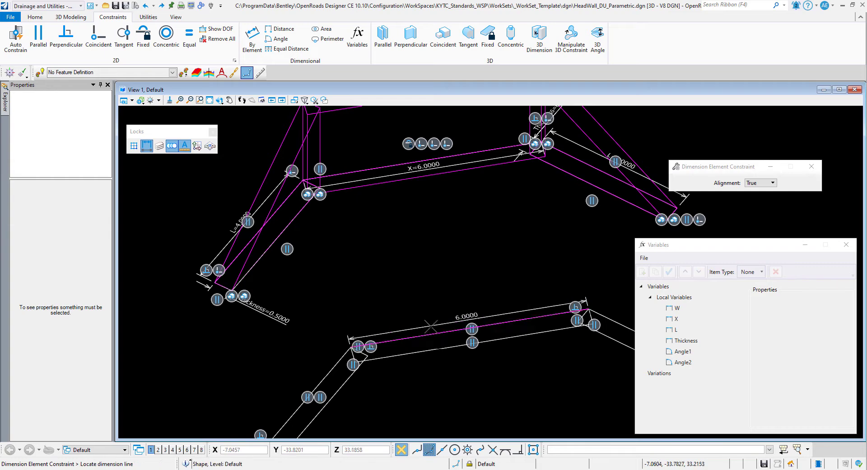
left_click(431, 322)
left_click(445, 351)
left_click(448, 284)
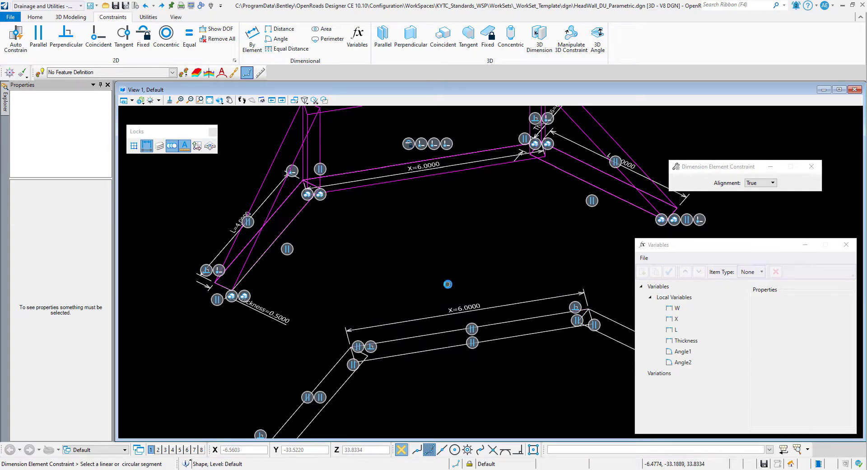
scroll(324, 349, "down", 2)
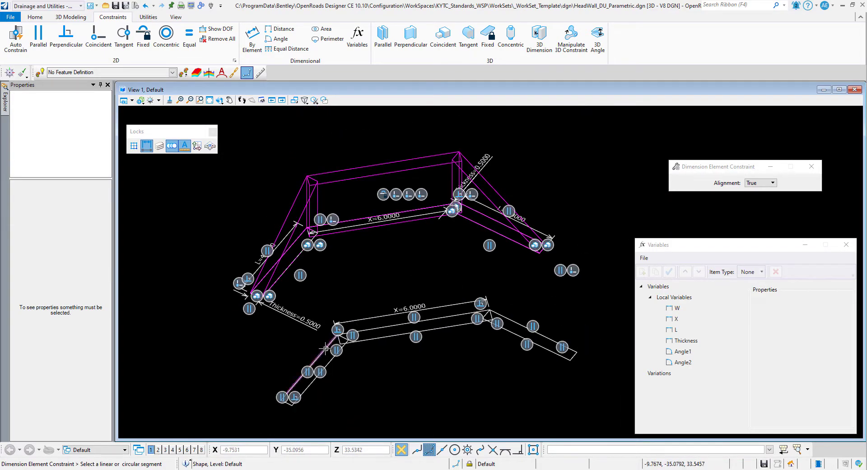
Add an element dimension constraint to the outer edge of the moved left wing shape and assign the variable L.
left_click(324, 348)
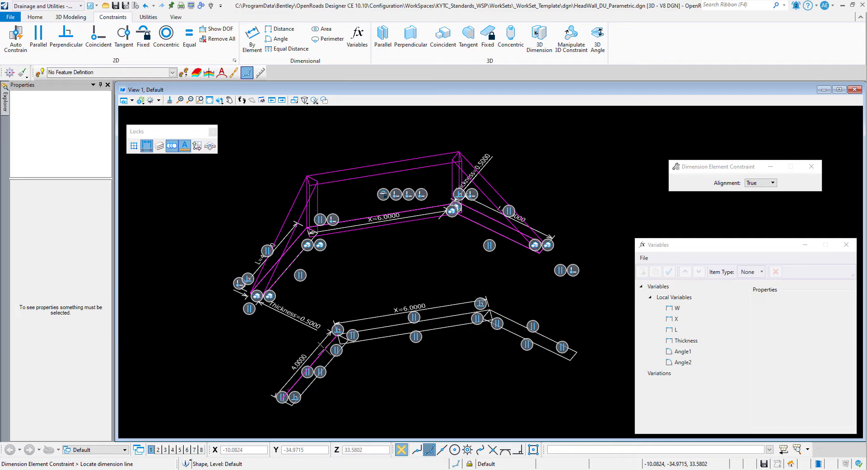
left_click(347, 362)
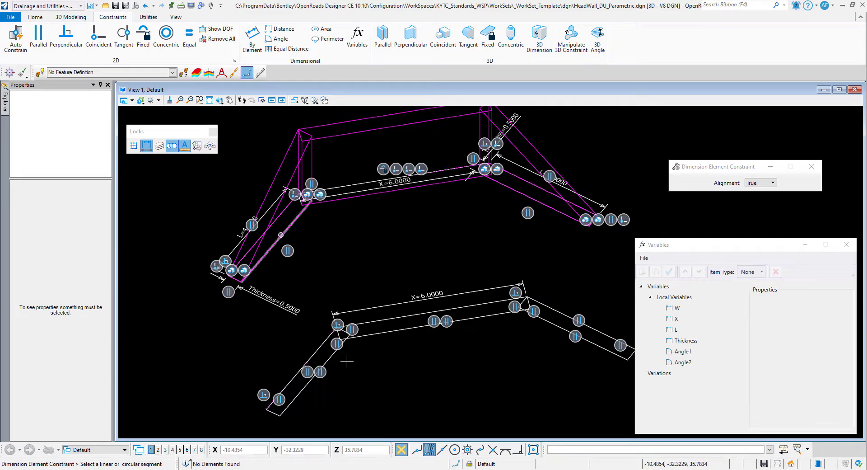
left_click(320, 347)
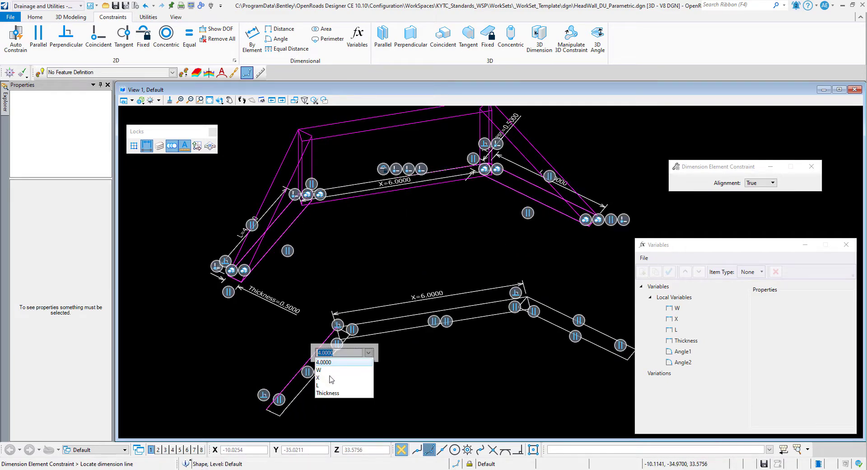
left_click(420, 378)
Try to dimension the outer edge of the moved right wing shape with the variable L.
left_click(533, 311)
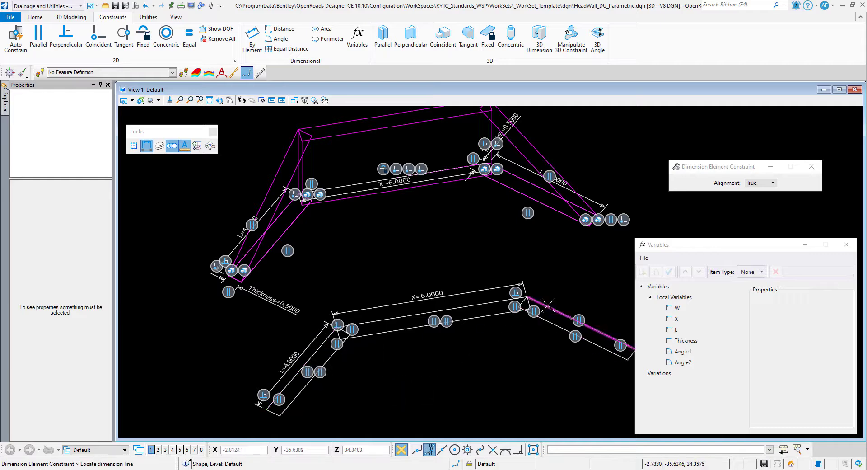
left_click(590, 338)
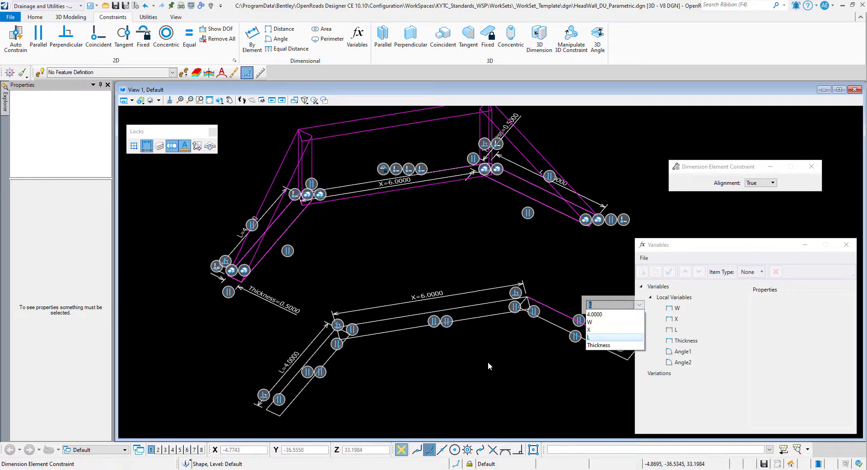
left_click(488, 361)
Select the original left wing's base and examine the constraints where it meets the middle wall.
left_click(98, 37)
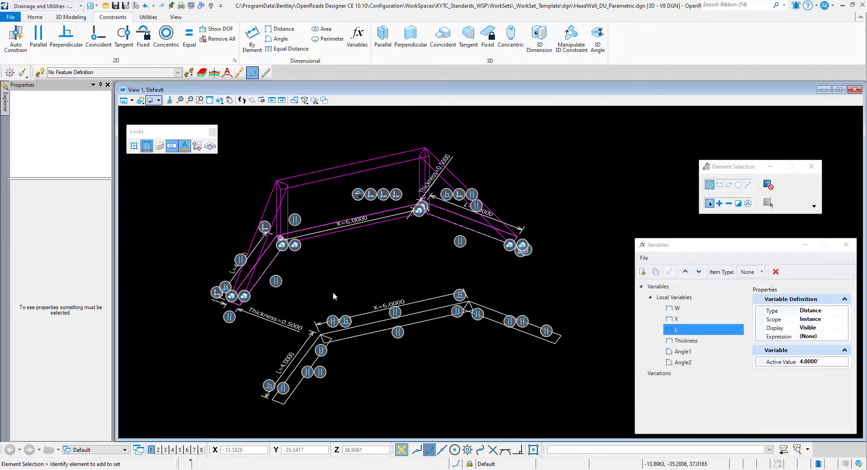
scroll(285, 242, "up", 2)
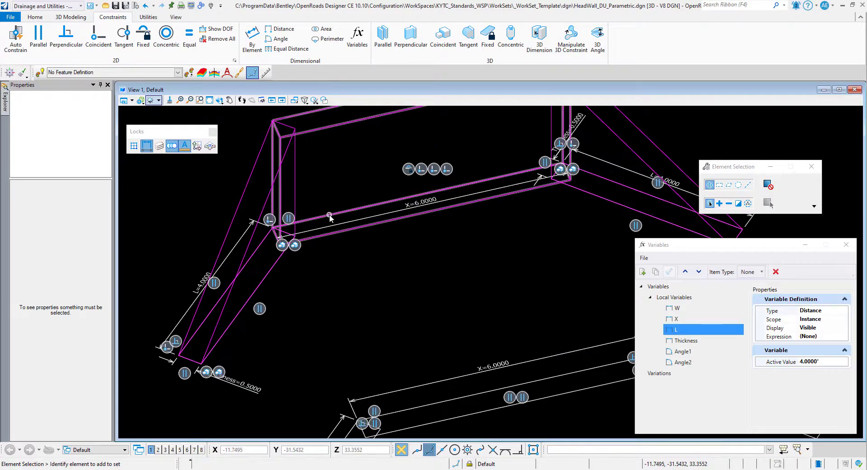
left_click(264, 246)
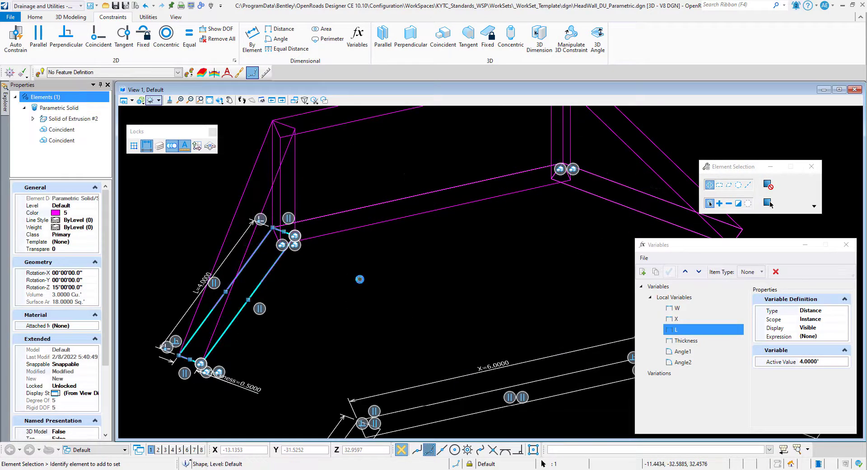
scroll(271, 233, "up", 2)
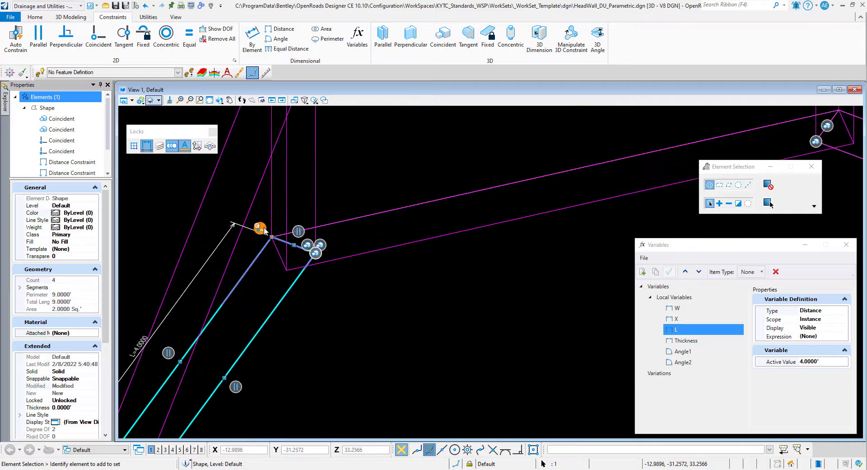
left_click(419, 303)
scroll(372, 287, "down", 5)
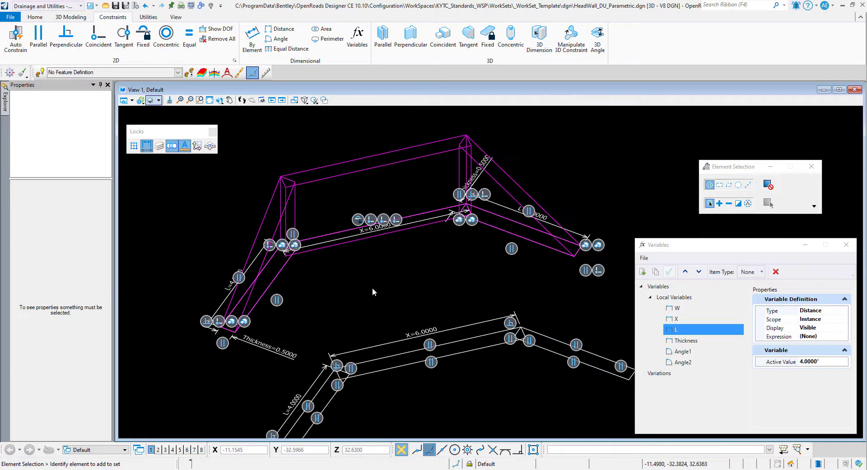
Add coincident 2D constraints joining the moved wall shape's two back corners to the adjoining left and right wing corners.
left_click(98, 36)
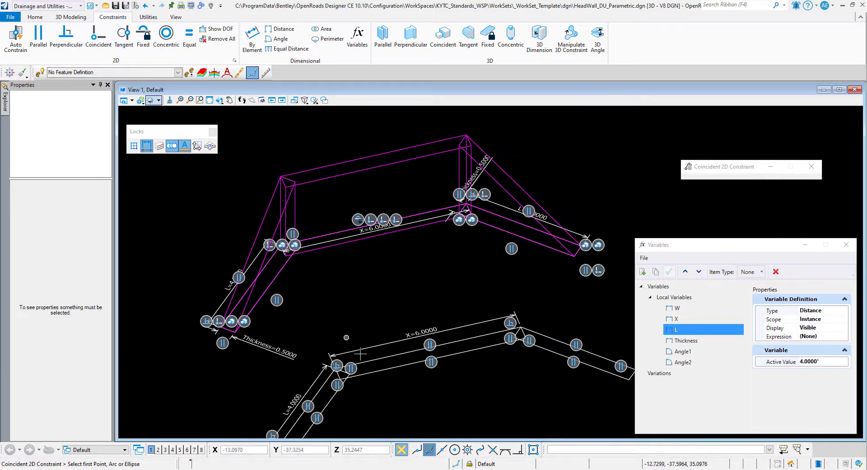
left_click(337, 367)
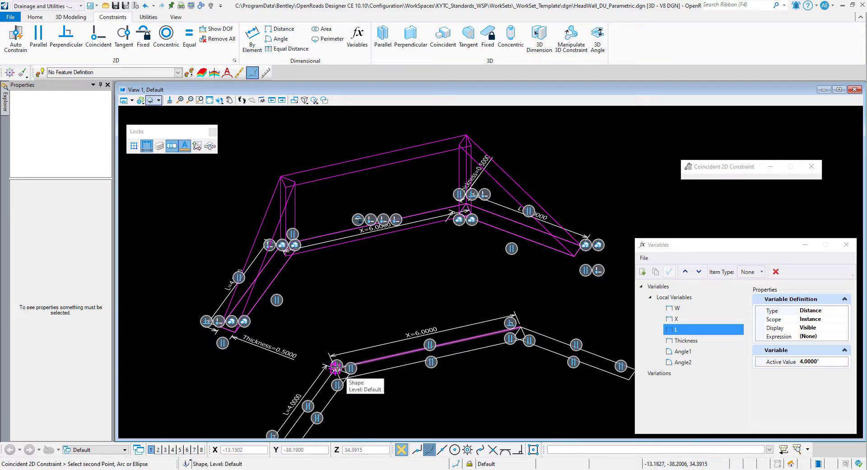
left_click(335, 368)
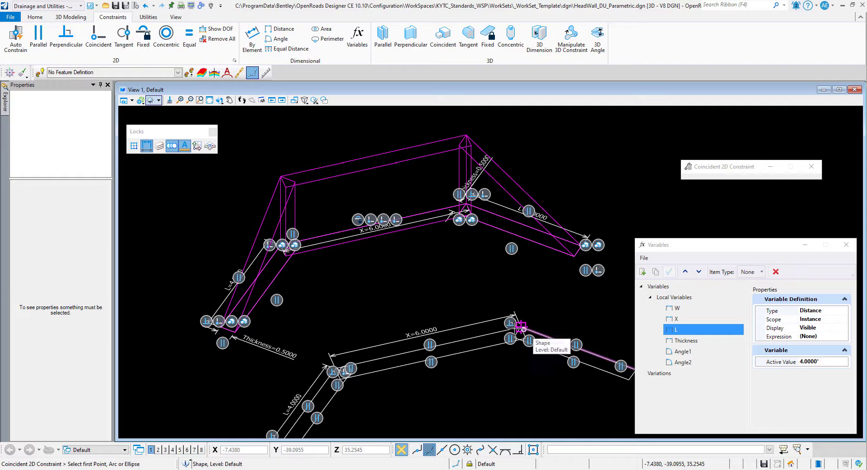
left_click(521, 326)
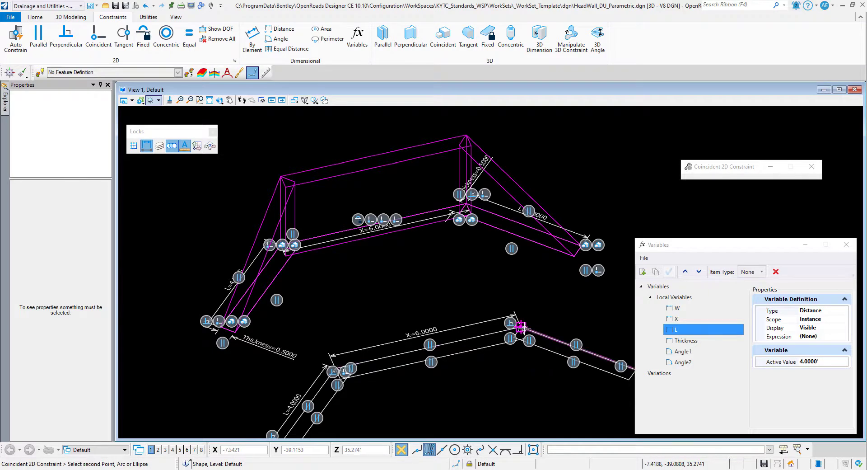
left_click(522, 327)
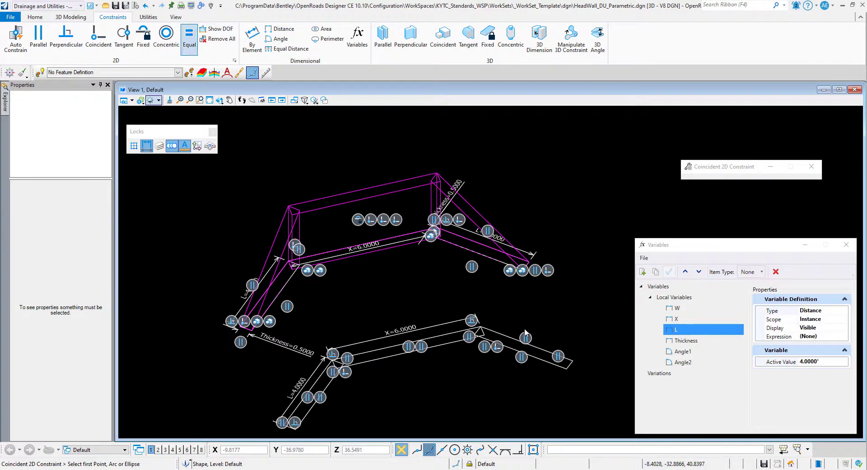
Add an angle constraint between the moved wall shape's front edge and the adjoining left wing edge, assigning the variable Angle1.
left_click(280, 38)
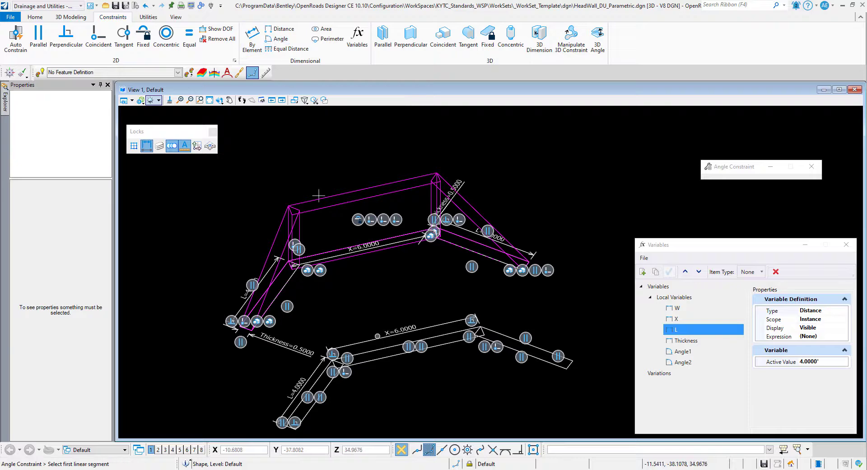
left_click(361, 351)
left_click(316, 367)
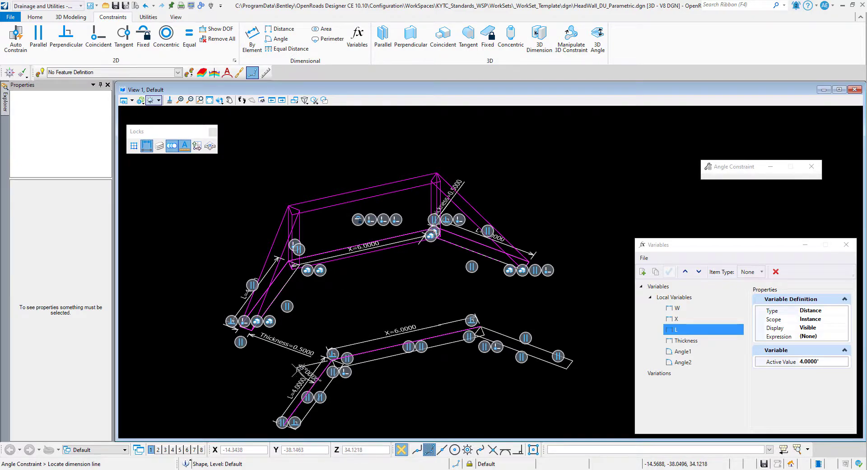
left_click(312, 397)
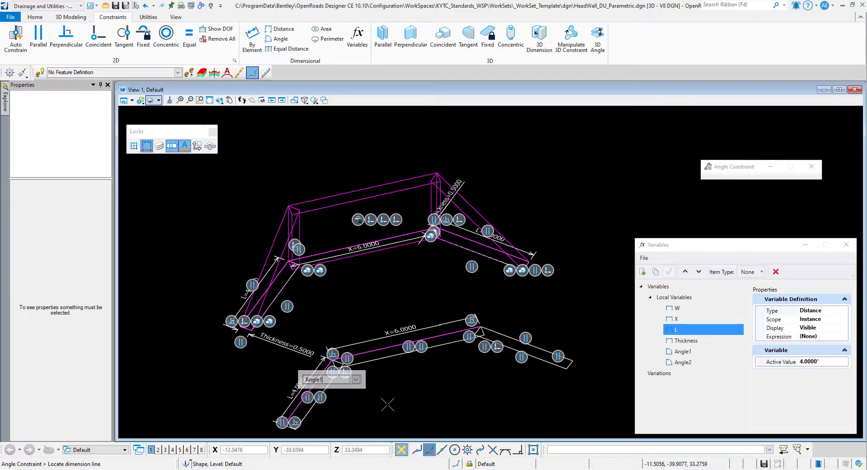
left_click(412, 408)
Add an angle constraint between the moved wall shape and the adjoining right wing edge, assigning the variable Angle2.
left_click(464, 328)
left_click(493, 327)
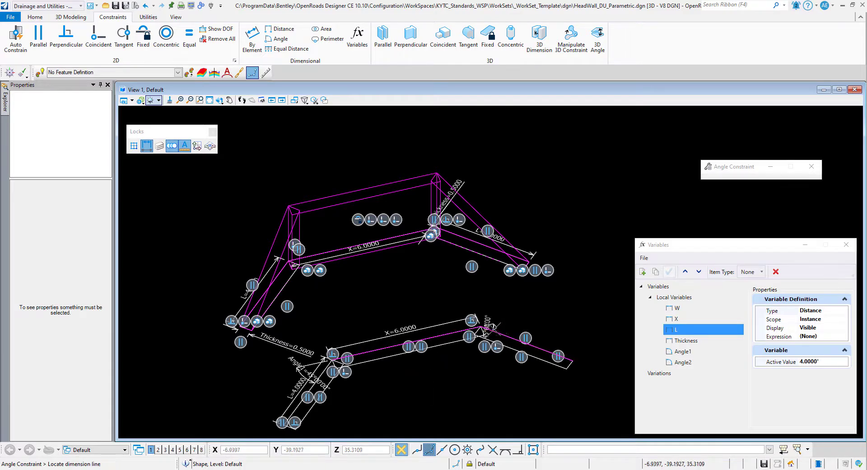
left_click(516, 324)
left_click(545, 358)
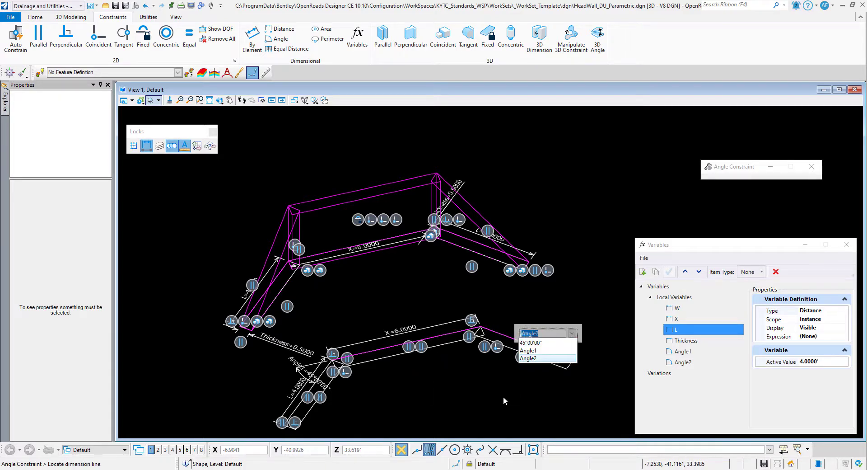
left_click(503, 397)
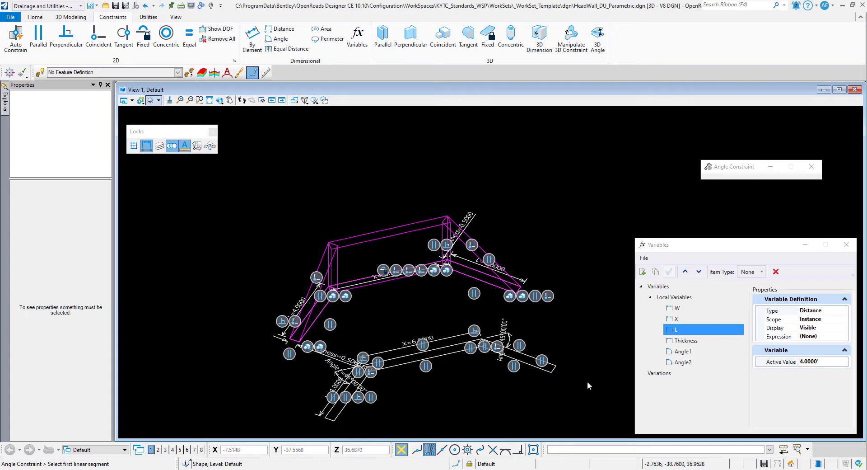
Test the constrained shapes by setting the active value of variable L to 5.
left_click(713, 362)
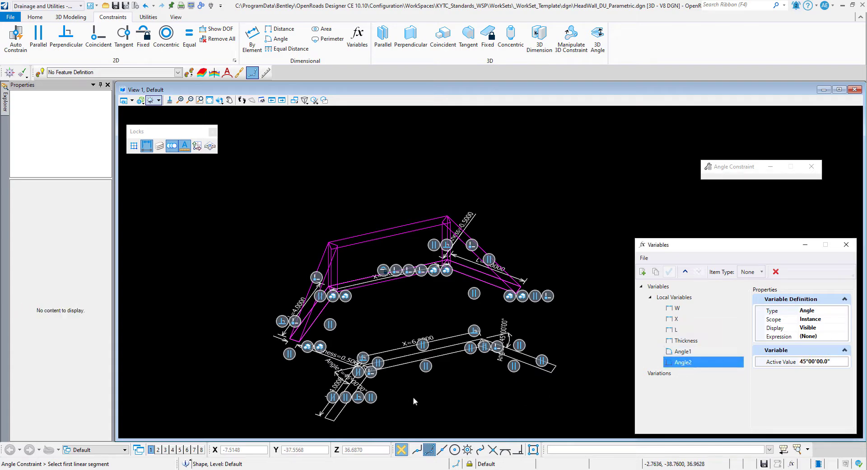
left_click(689, 330)
left_click(833, 362)
type("5")
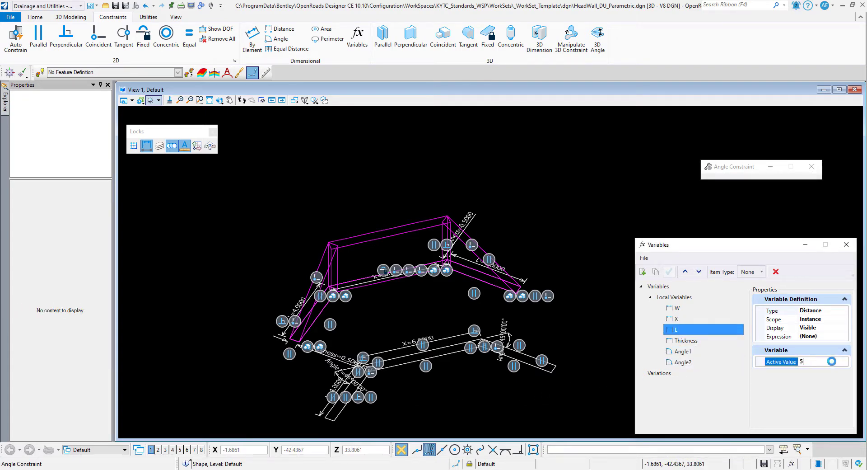
key("Return")
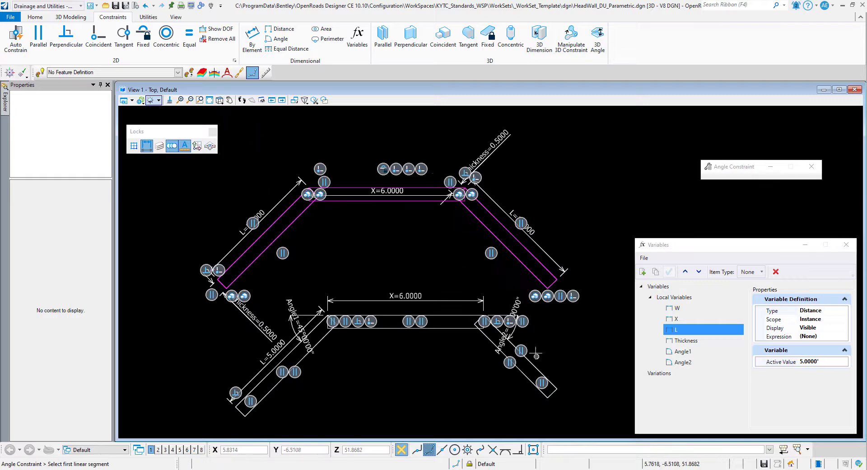
key("Escape")
Add an element dimension constraint to the outer edge of the moved right wing shape and assign the variable L.
left_click(536, 367)
left_click(560, 327)
left_click(252, 39)
left_click(537, 369)
left_click(605, 361)
left_click(568, 394)
left_click(571, 347)
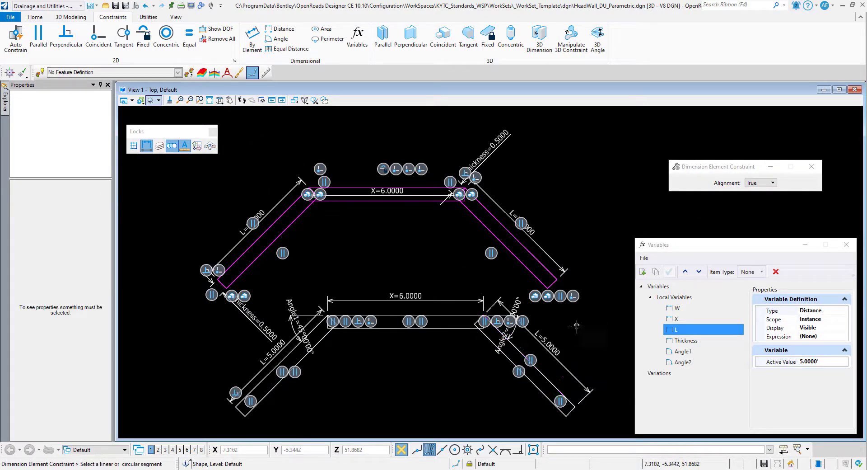
Set the active value of variable L to 4.
left_click(824, 362)
type("4")
key("Return")
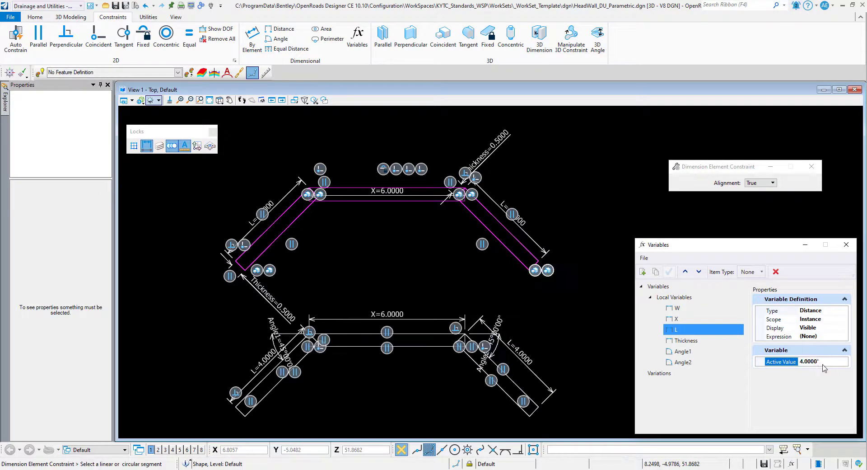
left_click(219, 100)
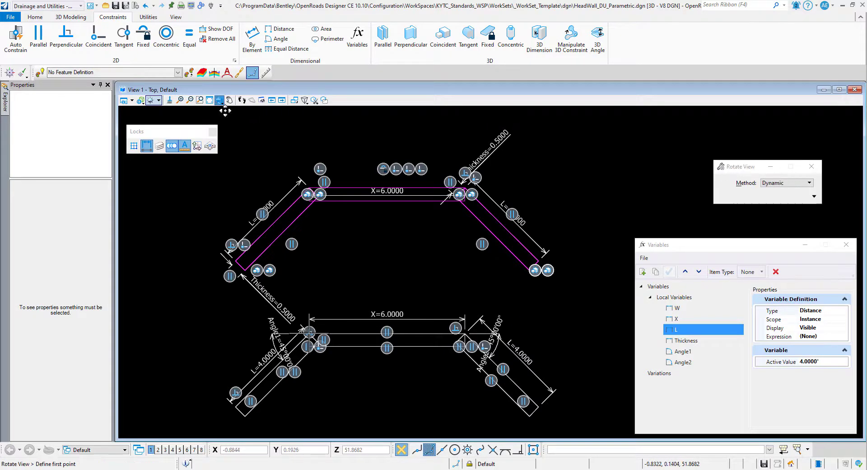
left_click(309, 229)
left_click(379, 155)
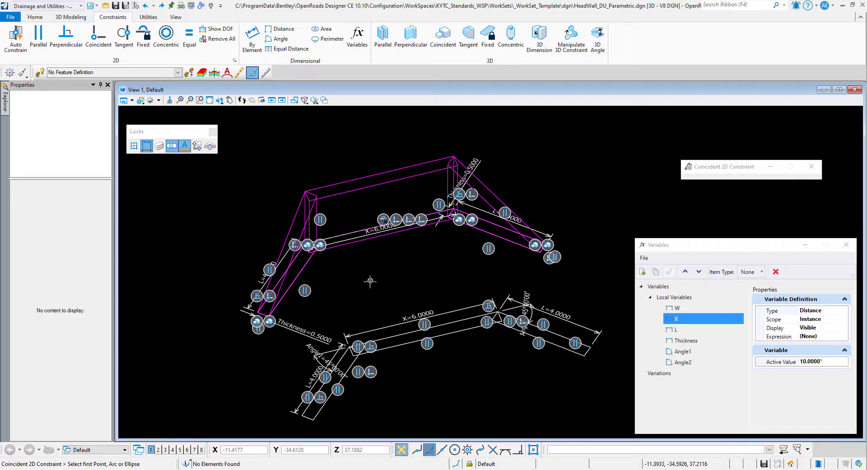
Set the Class of both wingwall base shapes and the headwall's base line to Construction.
key("Escape")
left_click(306, 264)
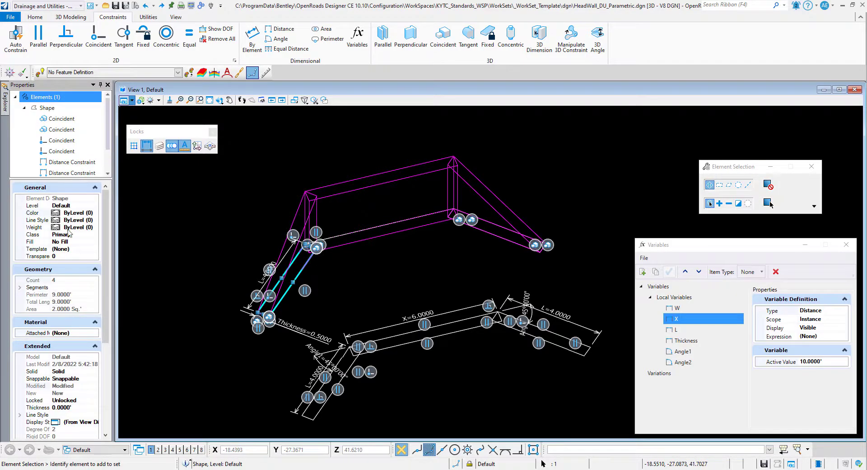
double_click(69, 234)
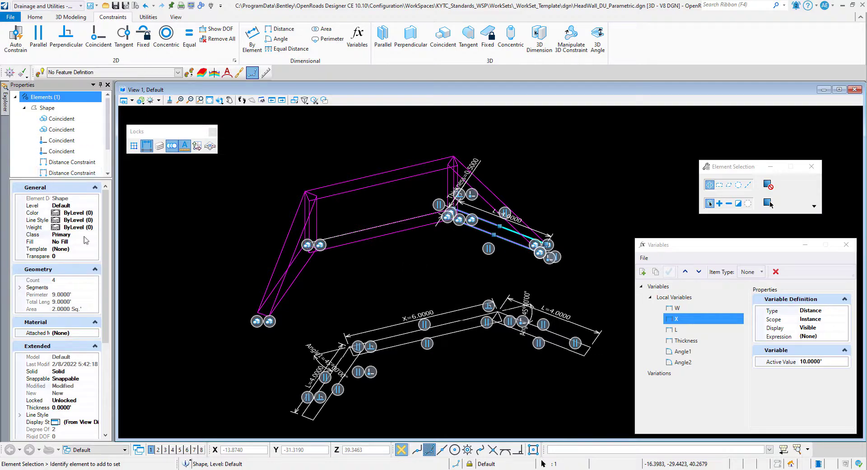
double_click(65, 238)
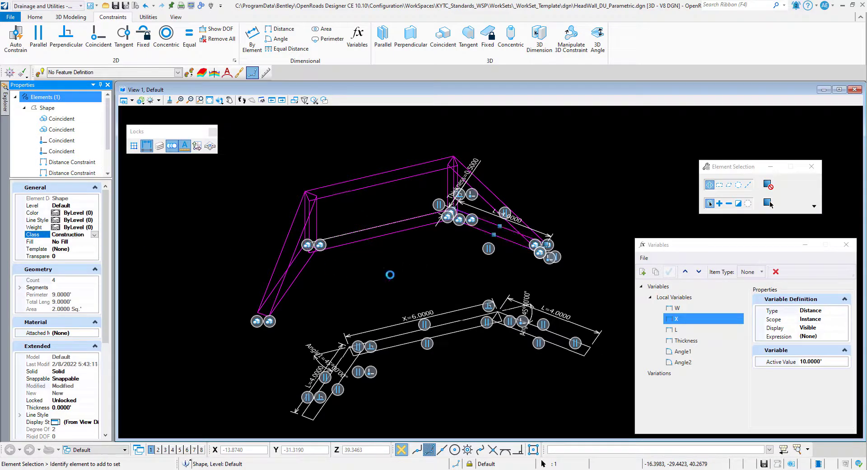
left_click(352, 231)
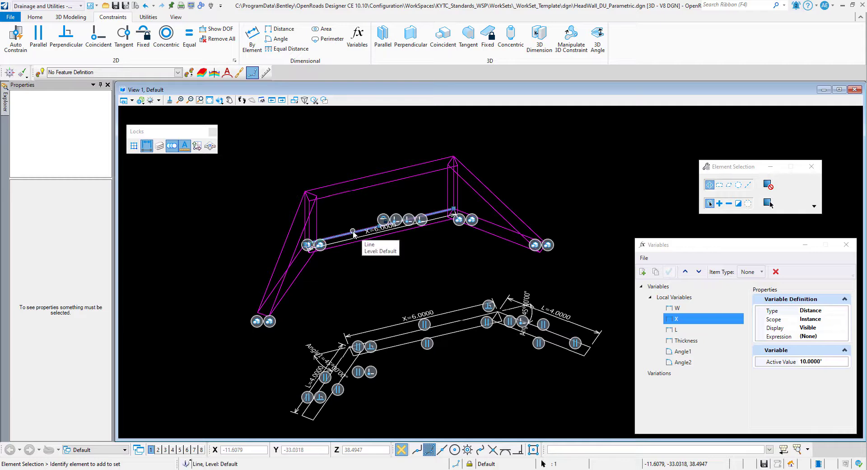
left_click(354, 233)
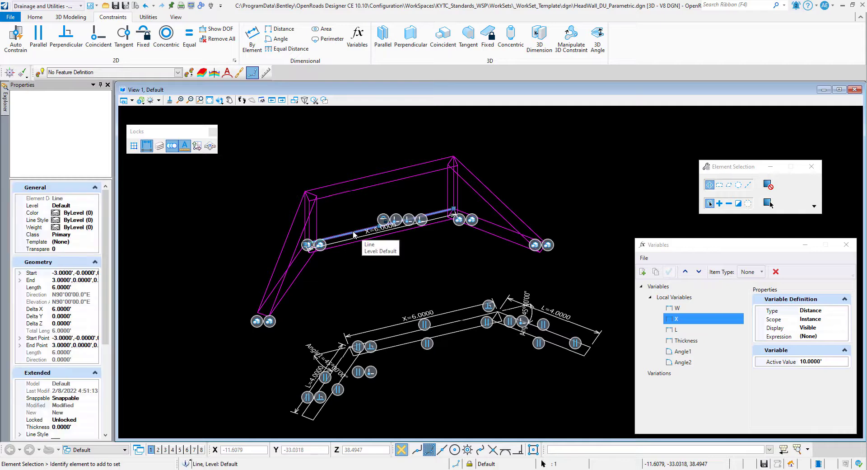
double_click(68, 239)
left_click(368, 274)
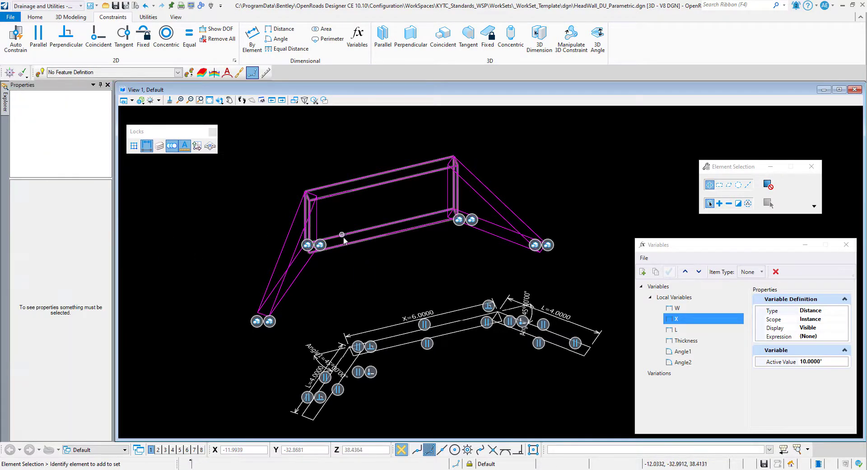
left_click(296, 278)
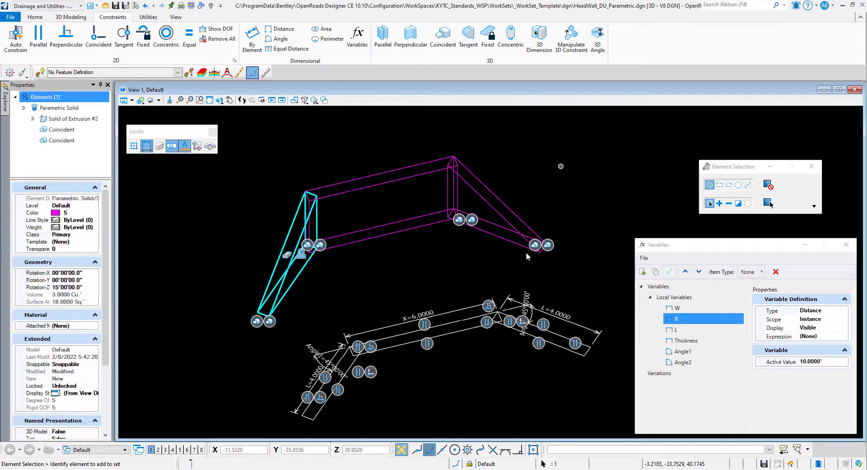
left_click(491, 235)
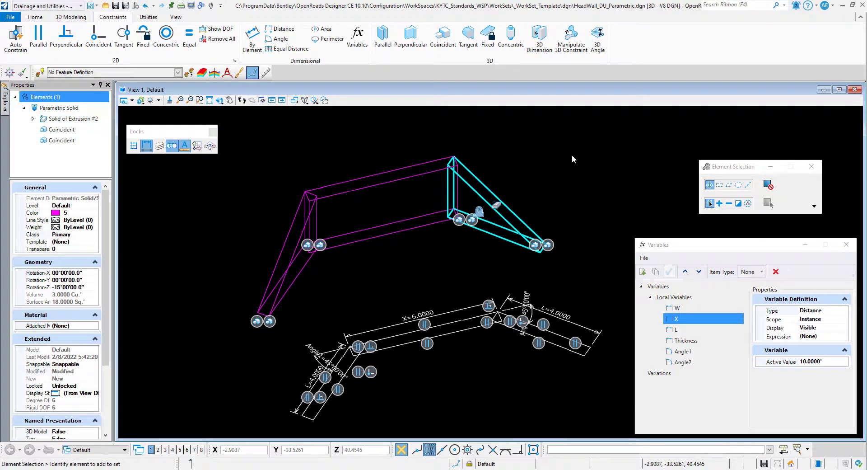
left_click(768, 202)
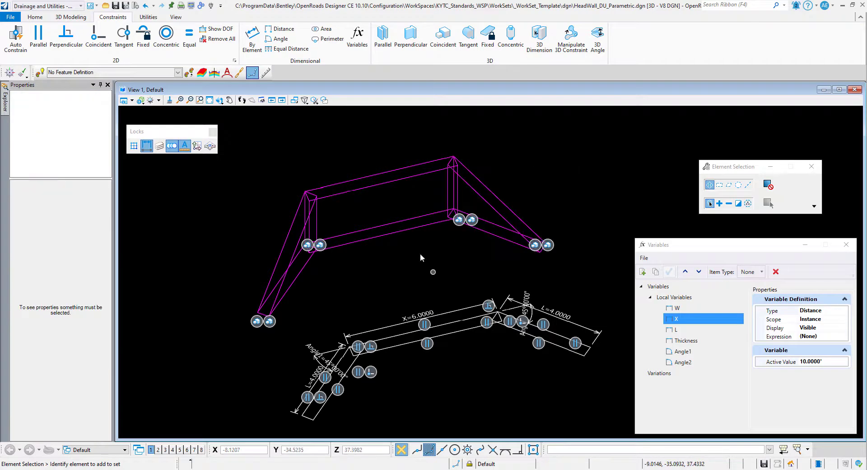
Add a 2D Coincident constraint between the midpoint of the headwall's base edge and the midpoint of the loose footing profile's matching edge.
left_click(98, 36)
left_click(379, 227)
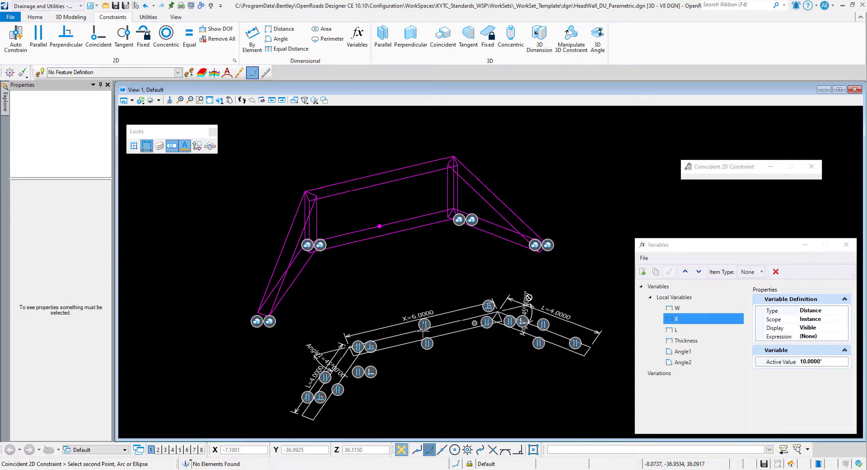
left_click(453, 335)
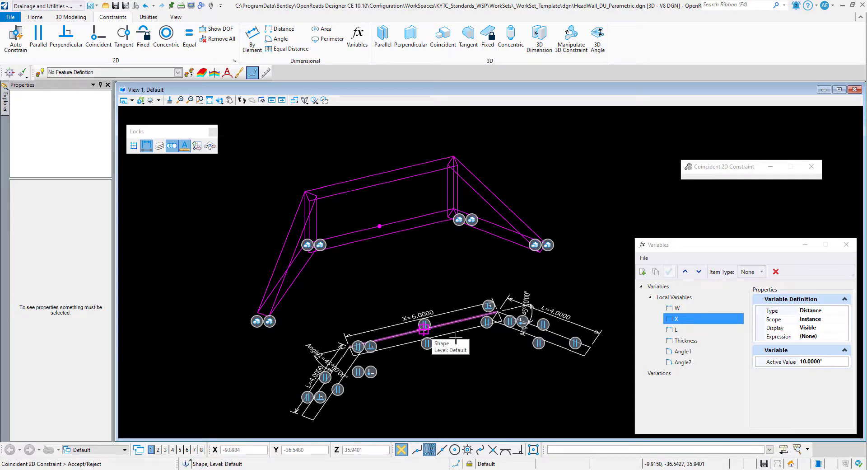
left_click(456, 337)
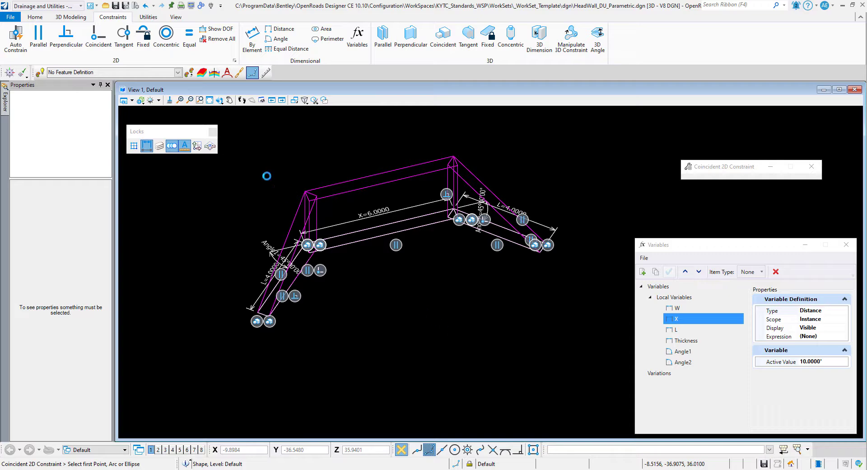
Extrude the headwall footing profile and both wingwall footing profiles downward as parametric solids with a distance of 0.3333.
left_click(78, 17)
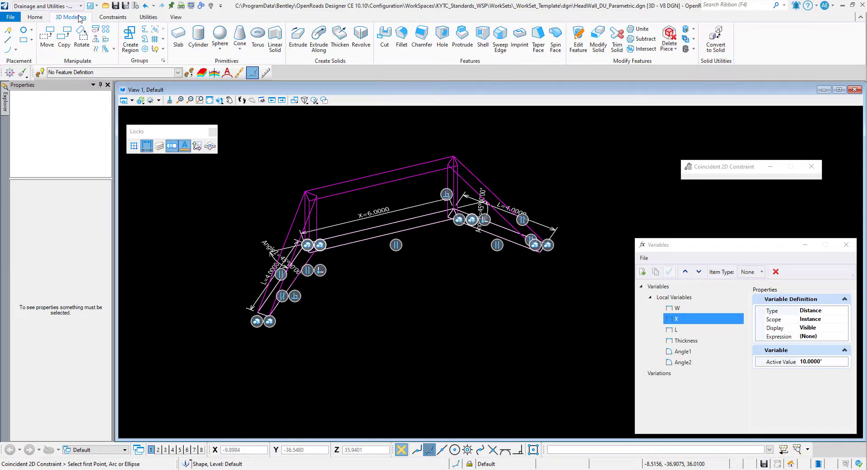
left_click(298, 36)
left_click(764, 215)
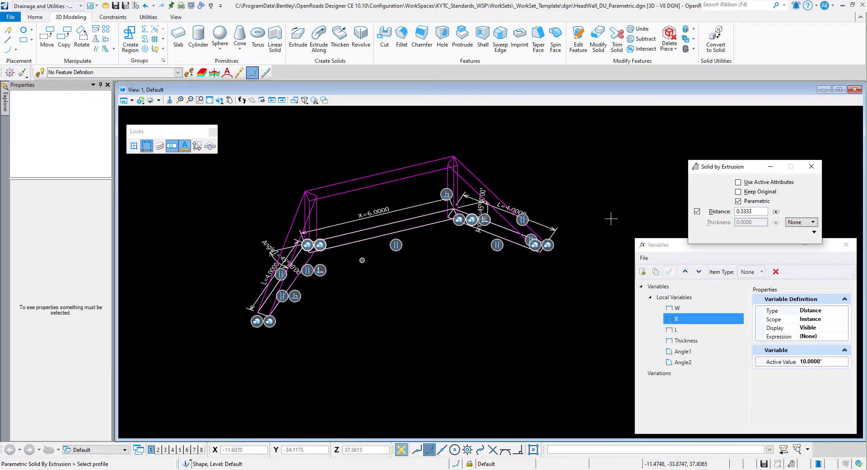
left_click(384, 236)
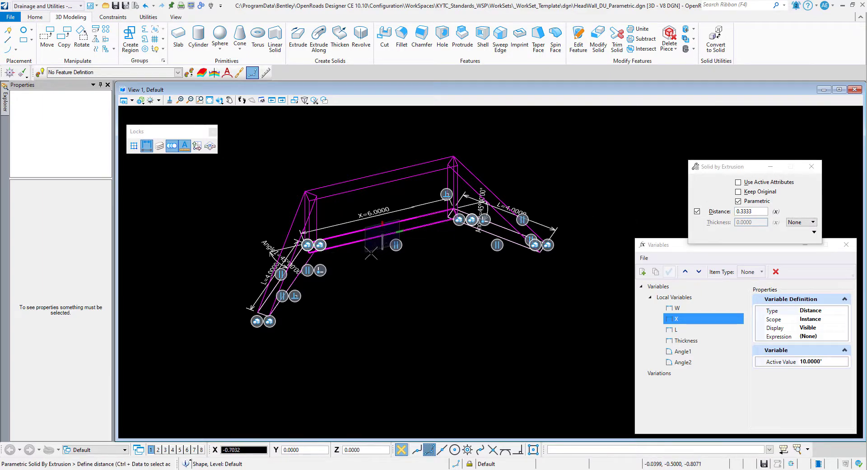
left_click(371, 253)
left_click(295, 279)
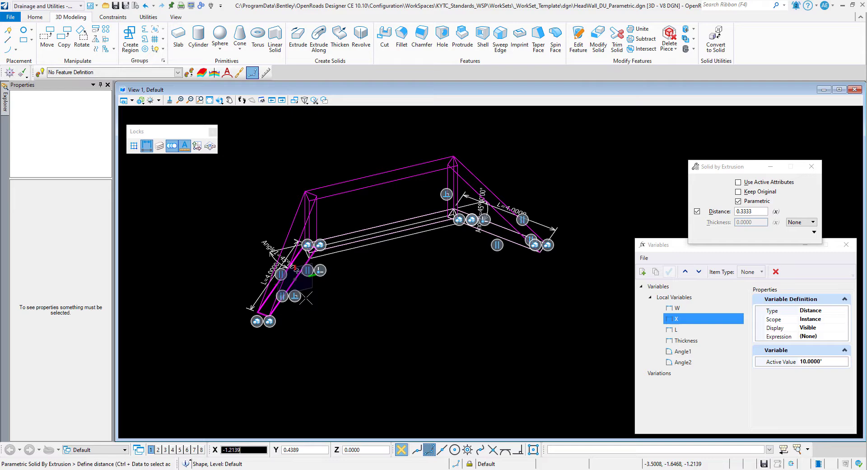
left_click(347, 283)
left_click(478, 224)
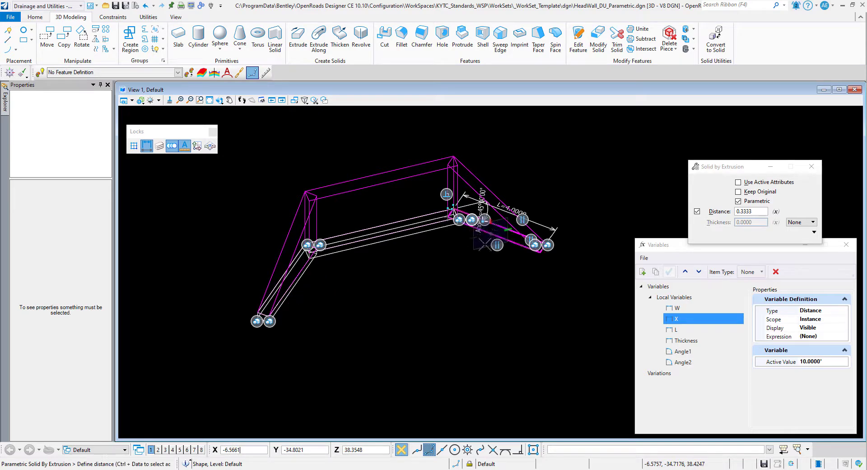
left_click(473, 266)
Hide the constraint markers in View 1 and switch its display style to Transparent.
left_click(133, 101)
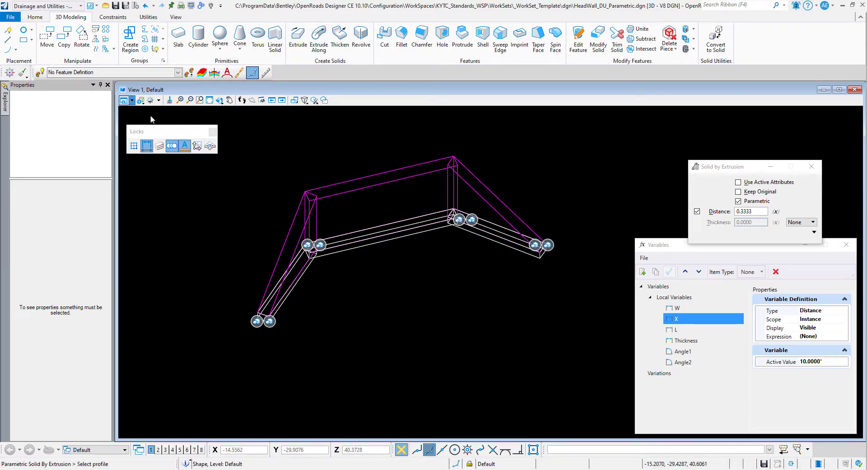
left_click(231, 216)
left_click(132, 101)
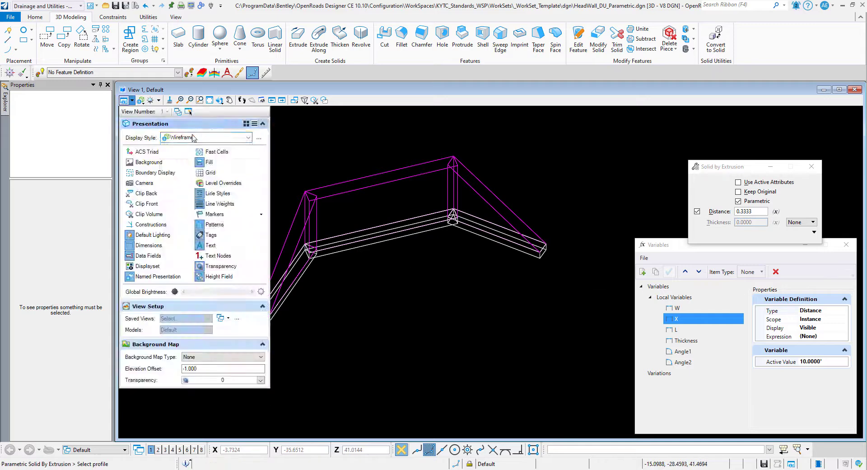
left_click(199, 137)
left_click(188, 231)
right_click(412, 178)
scroll(335, 163, "up", 1)
Set the active value of variable X to 5 and of variable L to 6.
left_click(831, 363)
type("5")
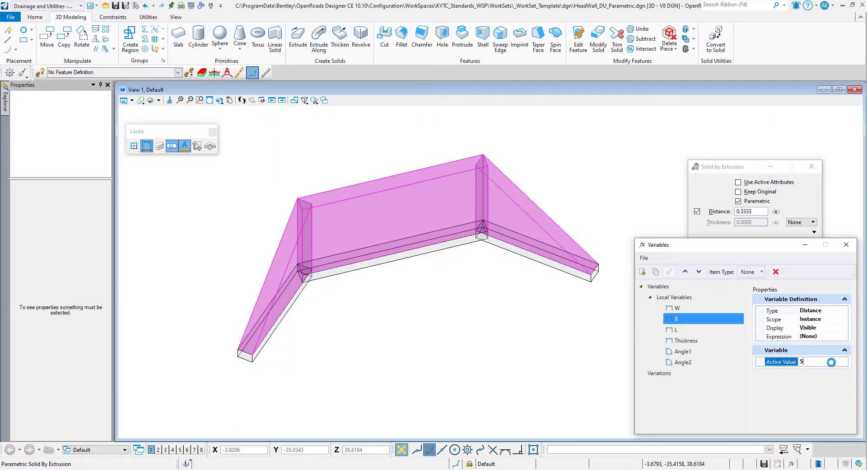
left_click(676, 330)
left_click(831, 361)
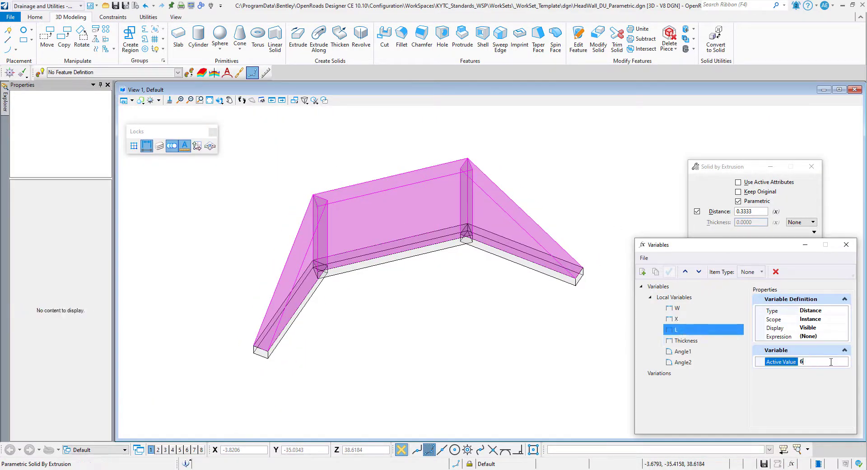
type("6")
key("Return")
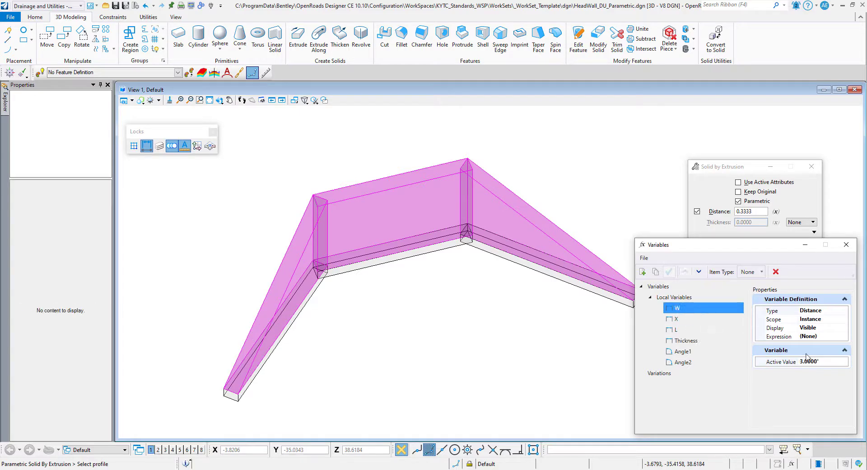
Set the active value of Angle1 to 60 degrees and of Angle2 to 80 degrees.
left_click(736, 351)
left_click(843, 361)
type("60")
key("Return")
left_click(737, 362)
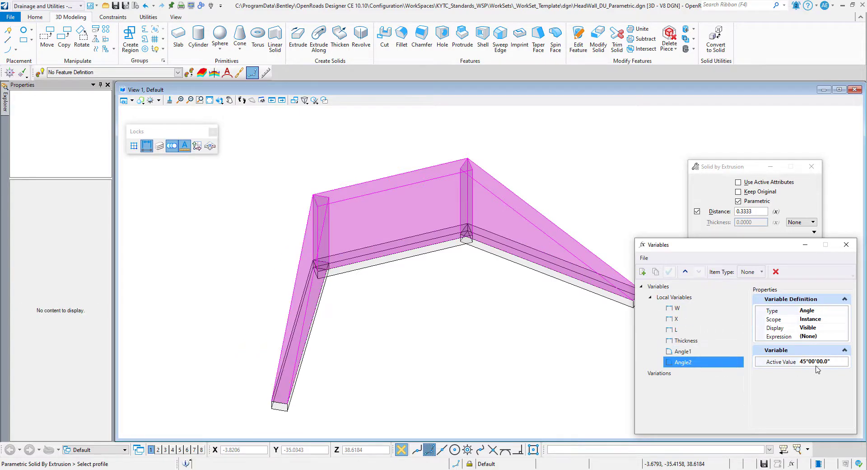
left_click(824, 362)
type("80")
key("Return")
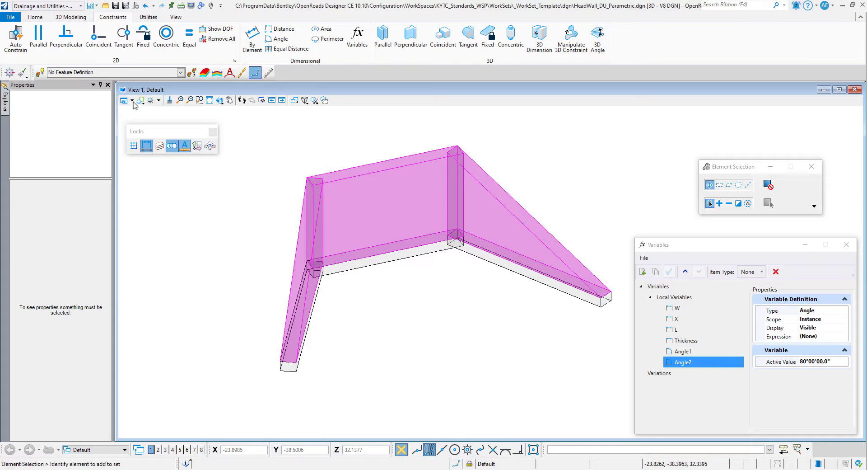
Switch the display style of View 1 to Wireframe.
left_click(133, 101)
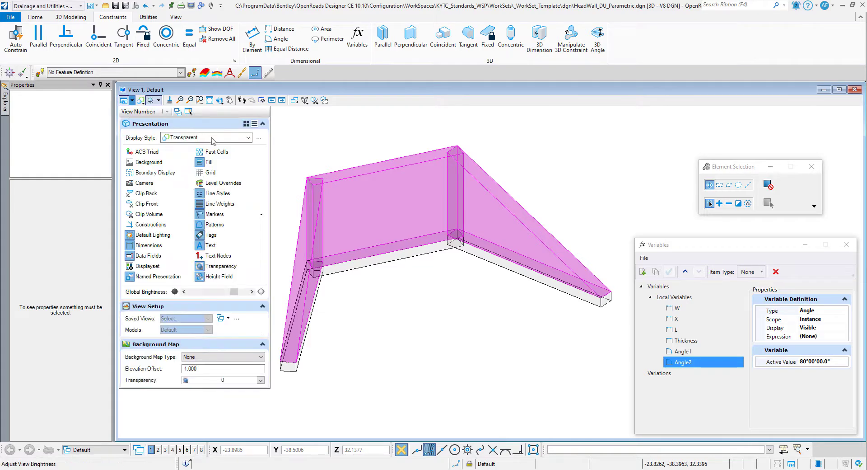
left_click(213, 138)
left_click(199, 245)
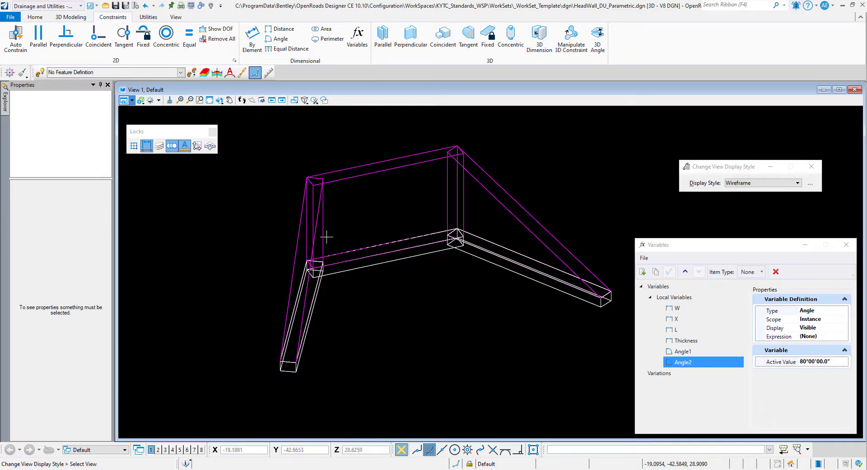
Draw a closed SmartLine with straight segments through the footings' bottom outer corners, closing across the open end between the two wingwalls.
left_click(219, 100)
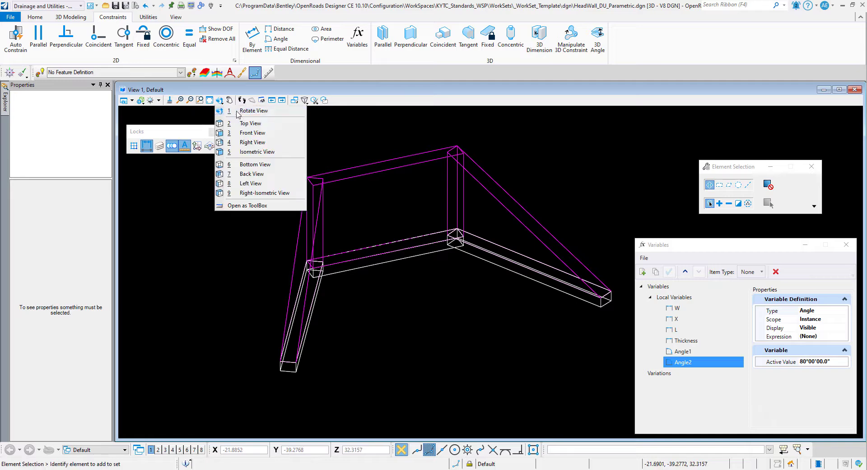
left_click(239, 113)
left_click(339, 282)
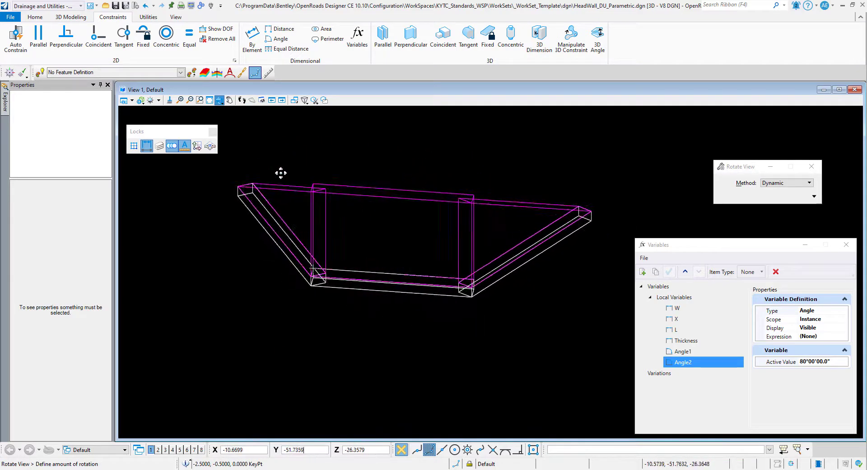
left_click(282, 173)
right_click(283, 169)
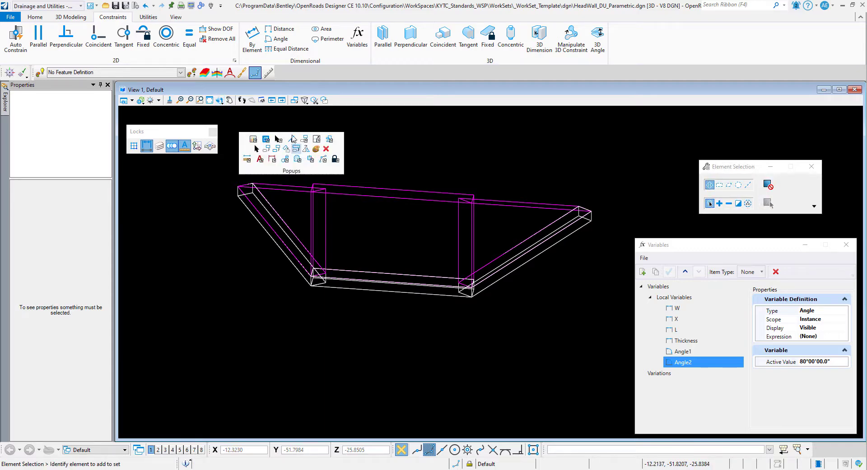
left_click(292, 139)
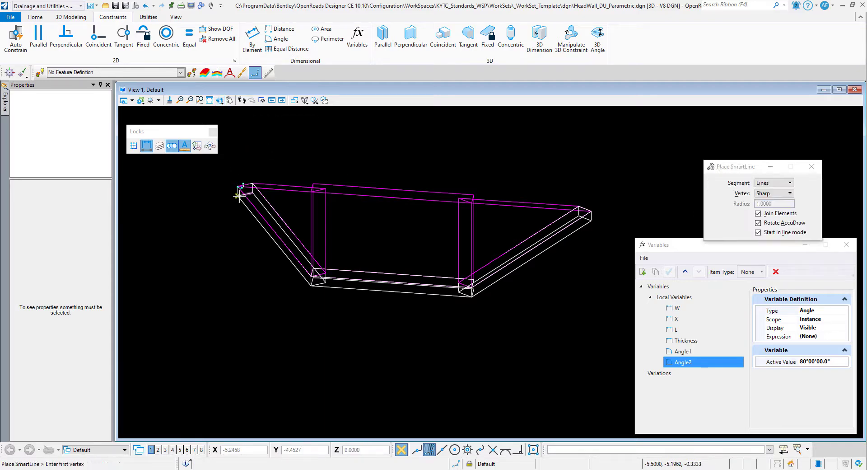
left_click(238, 194)
scroll(250, 192, "up", 3)
left_click(252, 194)
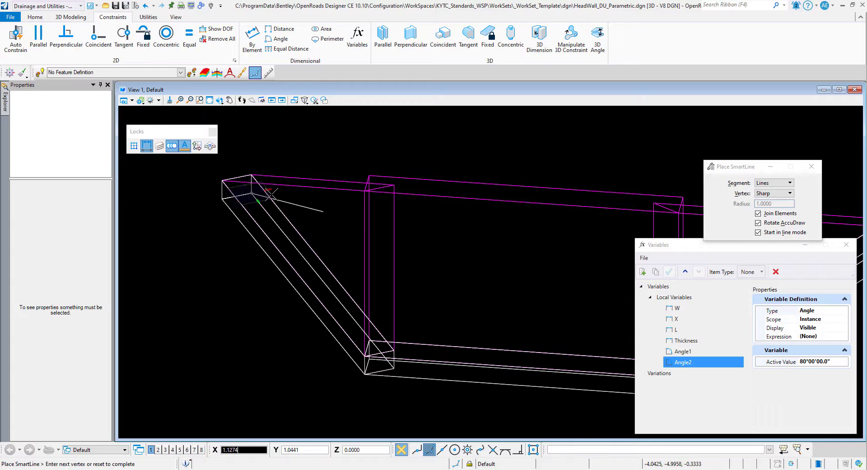
scroll(261, 196, "down", 3)
scroll(581, 212, "up", 4)
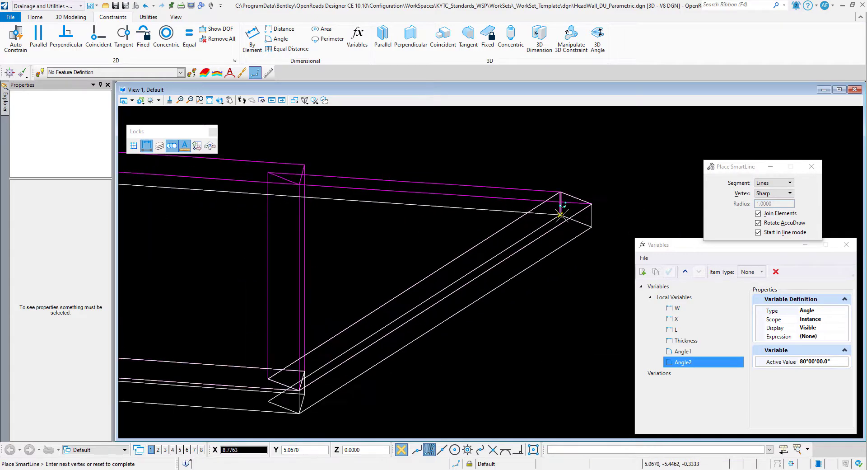
left_click(591, 226)
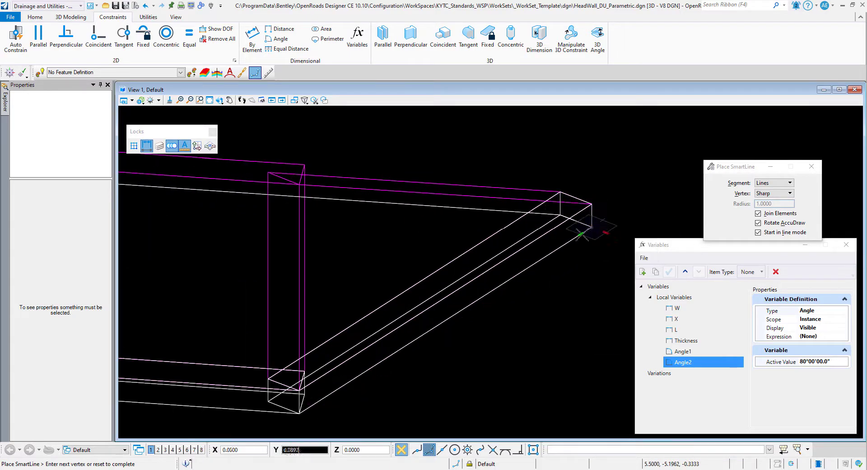
left_click(298, 412)
scroll(296, 410, "down", 3)
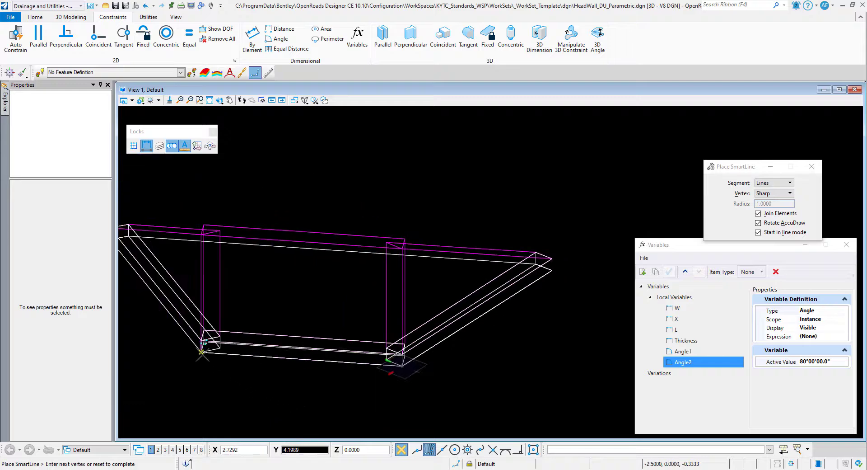
left_click(201, 353)
scroll(195, 326, "down", 1)
left_click(176, 264)
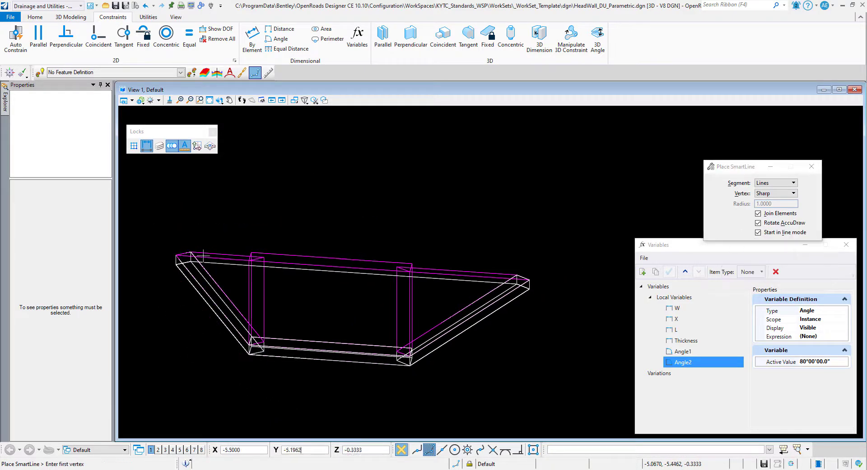
Switch View 1 to Top orientation and move the closed slab outline straight down, clear of the headwall and wingwalls.
left_click(219, 100)
left_click(241, 122)
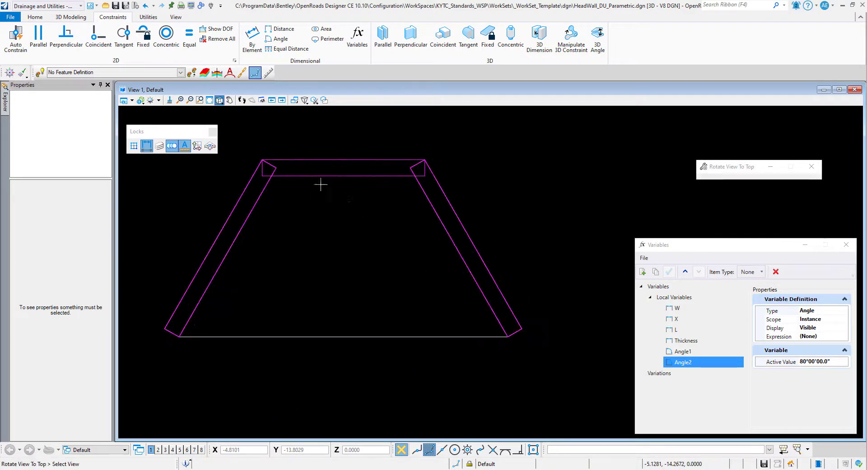
key("space")
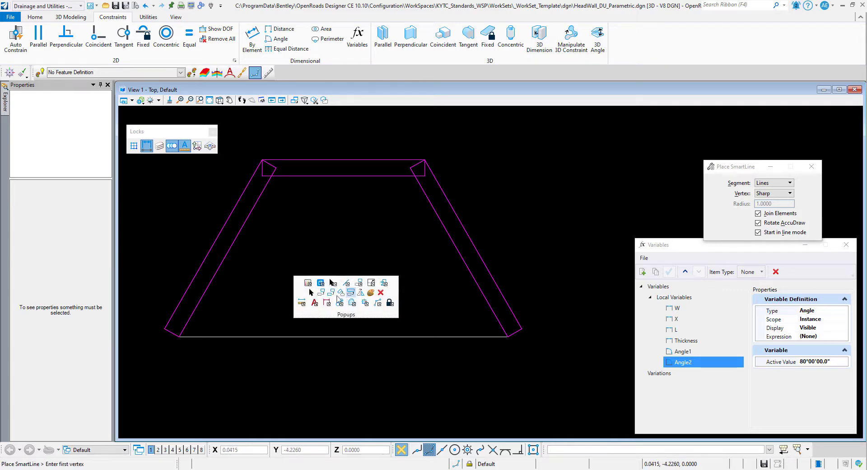
left_click(351, 292)
left_click(333, 336)
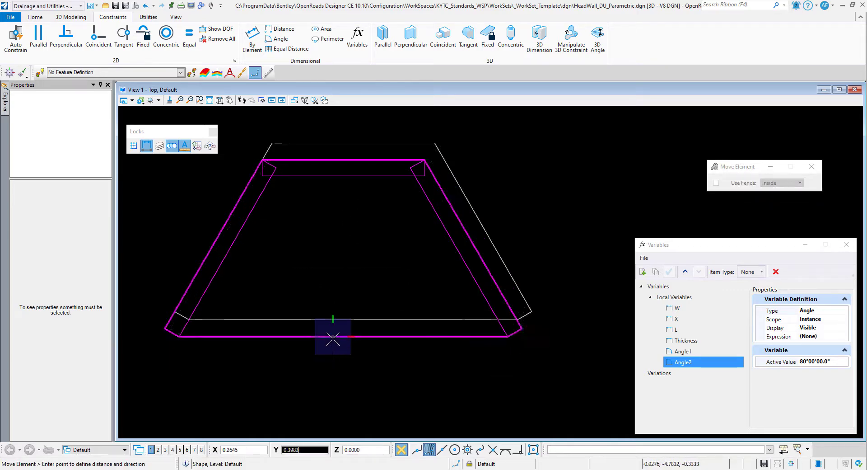
scroll(333, 339, "down", 3)
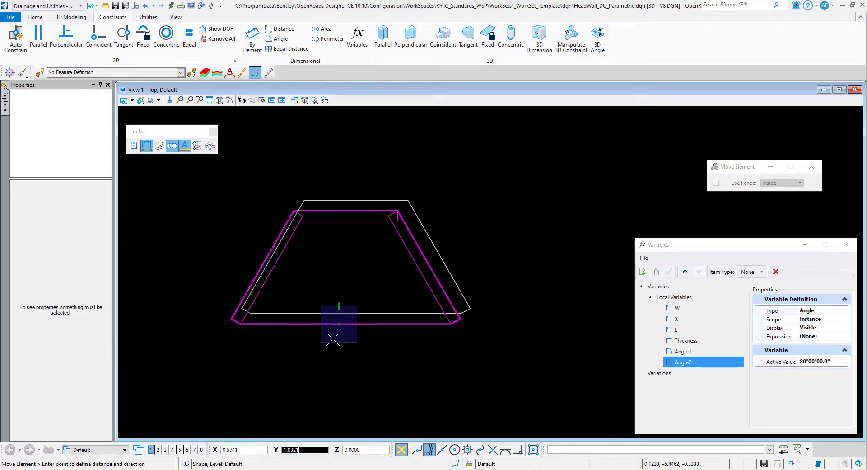
left_click(341, 418)
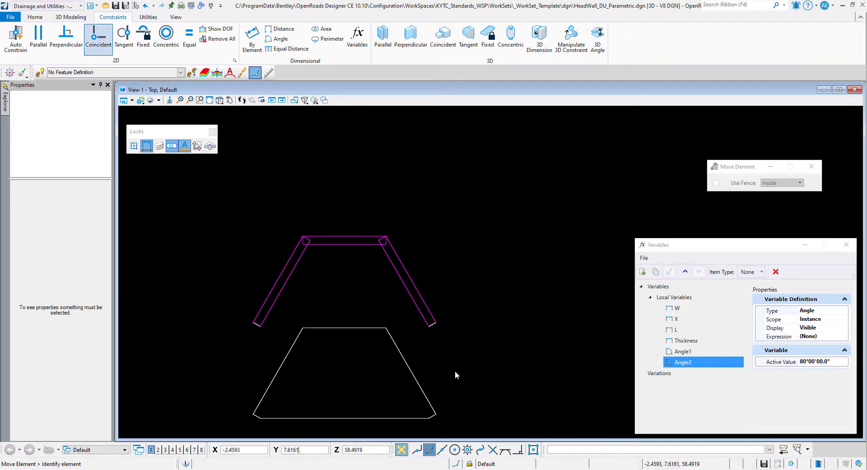
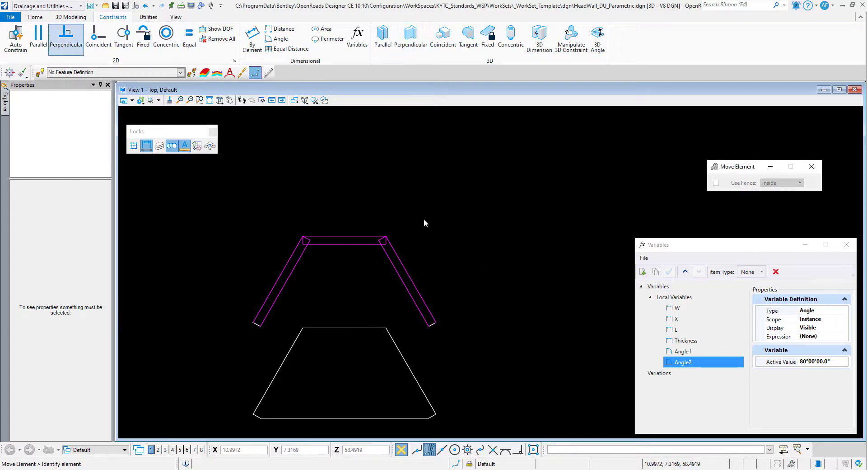
Add an element dimension constraint to the slab outline's headwall edge and assign it variable X.
left_click(252, 37)
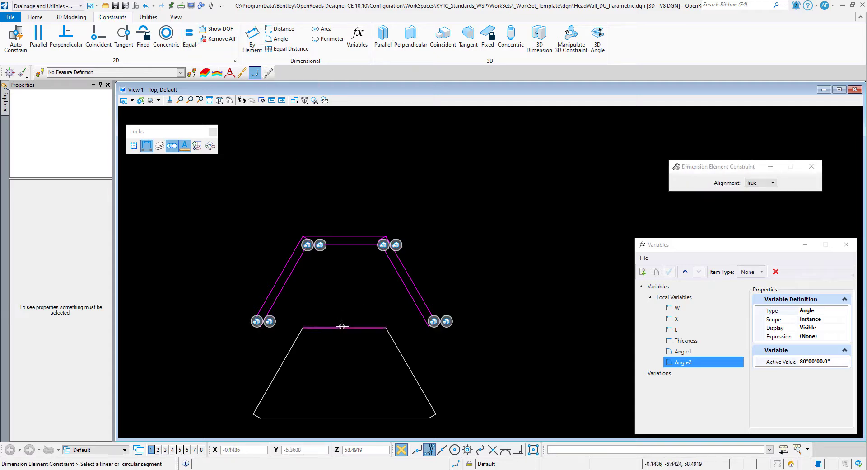
left_click(342, 327)
left_click(346, 328)
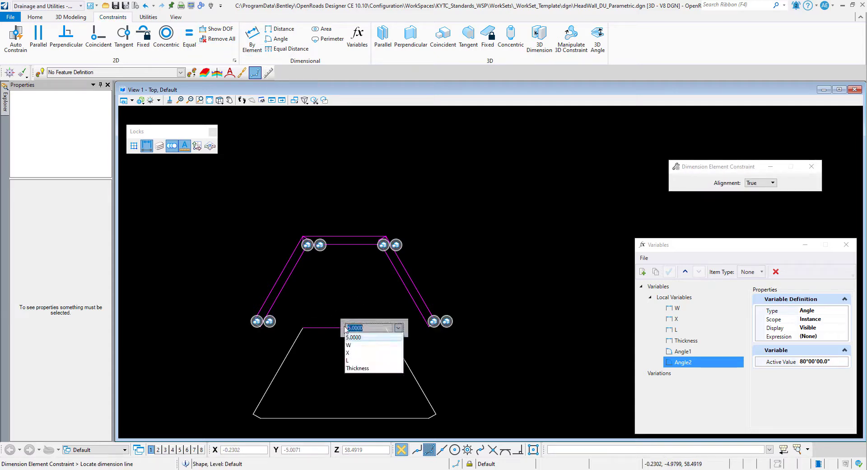
left_click(357, 353)
Dimension both slanted wingwall sides of the slab outline with element constraints driven by variable L.
left_click(291, 346)
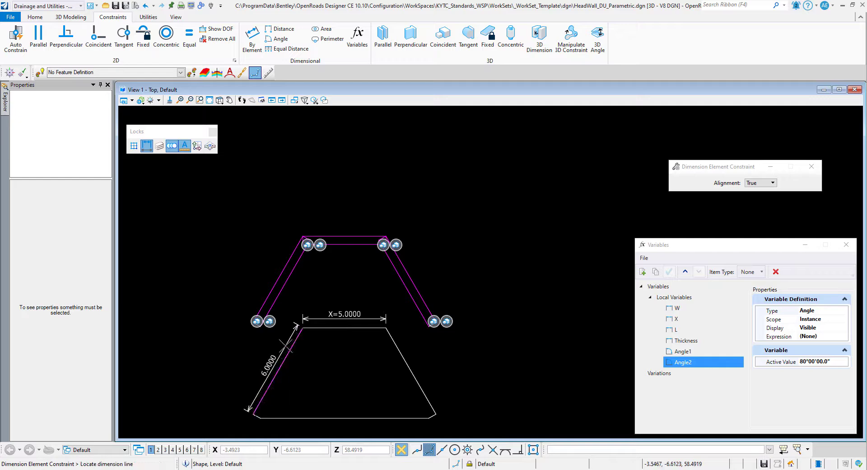
left_click(286, 346)
left_click(302, 388)
left_click(361, 386)
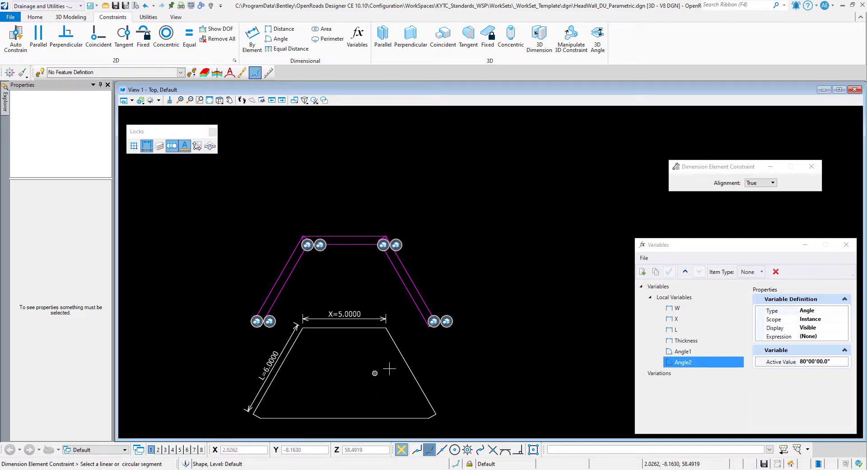
left_click(405, 363)
left_click(416, 362)
left_click(434, 400)
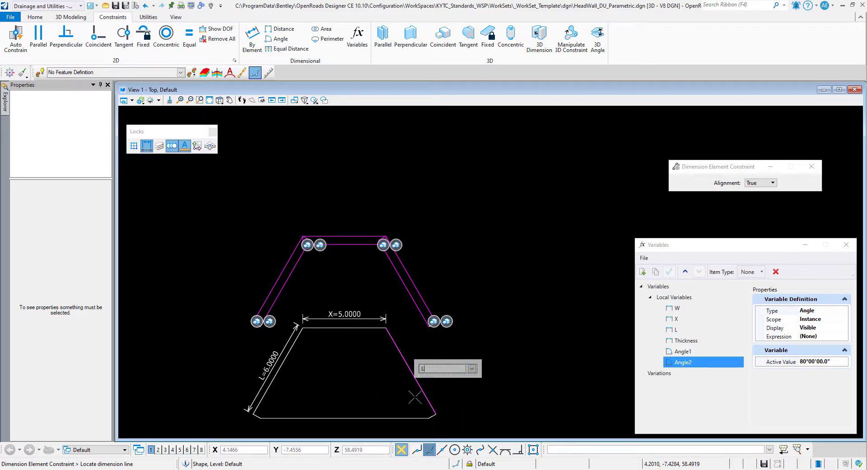
left_click(375, 391)
Dimension the two short end edges of the slab outline with element constraints driven by variable Thickness.
left_click(433, 417)
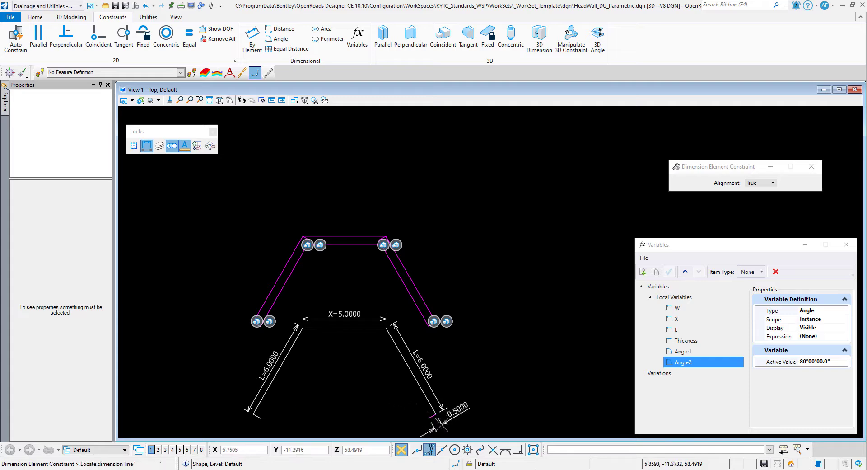
left_click(443, 425)
left_click(461, 426)
left_click(527, 392)
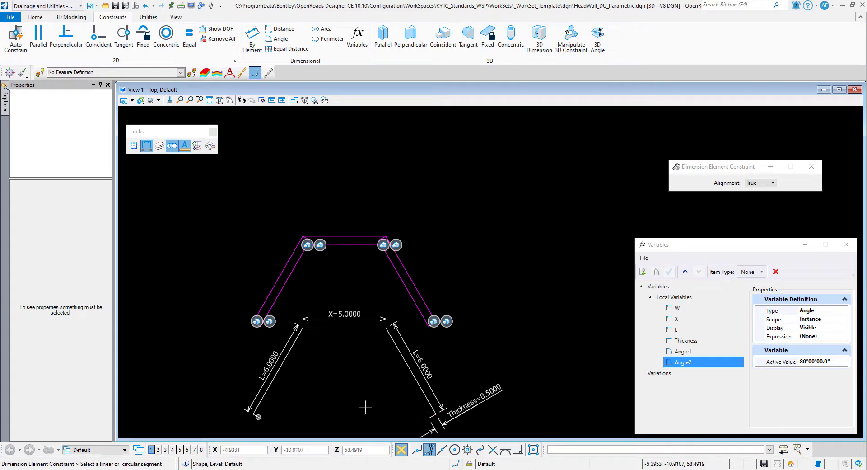
left_click(256, 417)
left_click(250, 427)
left_click(268, 421)
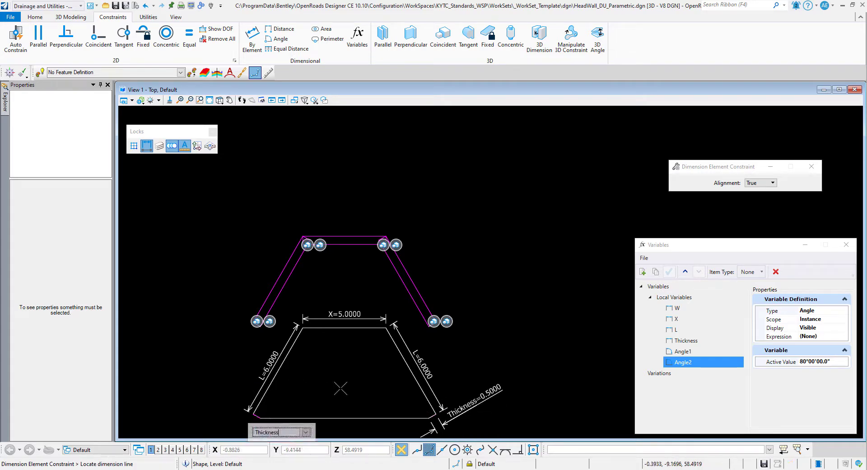
left_click(341, 388)
Add angle constraints between the outline's headwall edge and its slanted sides, assigning Angle1 on the left and Angle2 on the right.
left_click(277, 38)
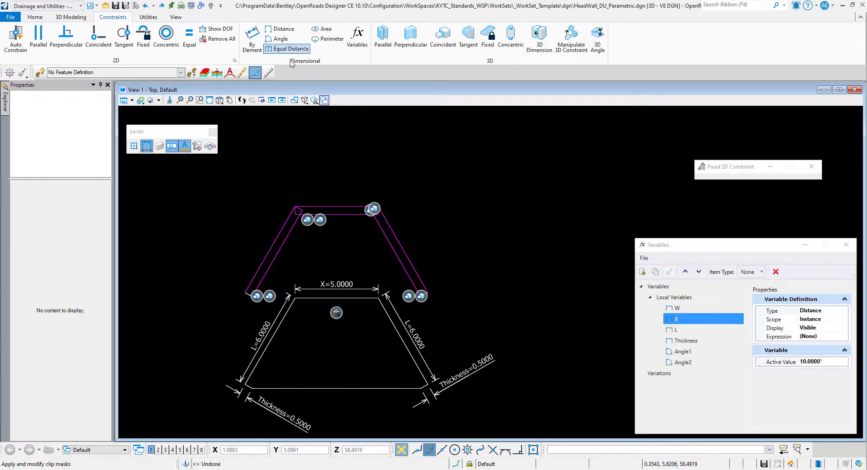
left_click(308, 298)
left_click(287, 311)
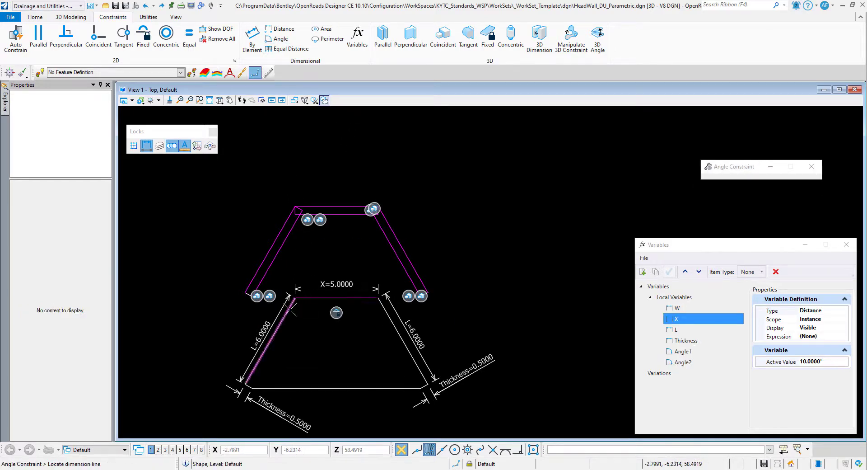
left_click(289, 335)
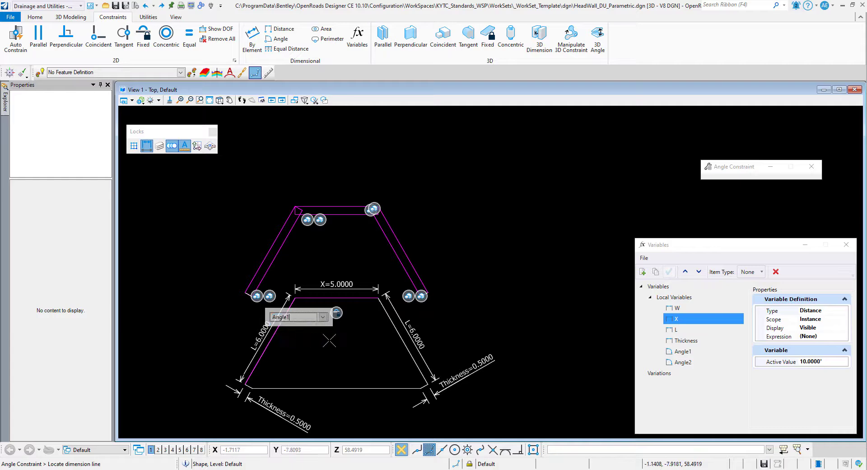
left_click(284, 341)
left_click(375, 305)
left_click(384, 309)
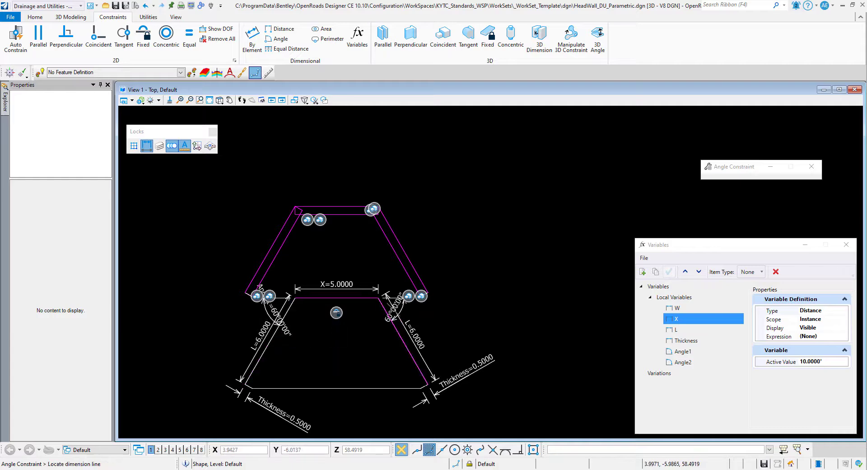
left_click(425, 340)
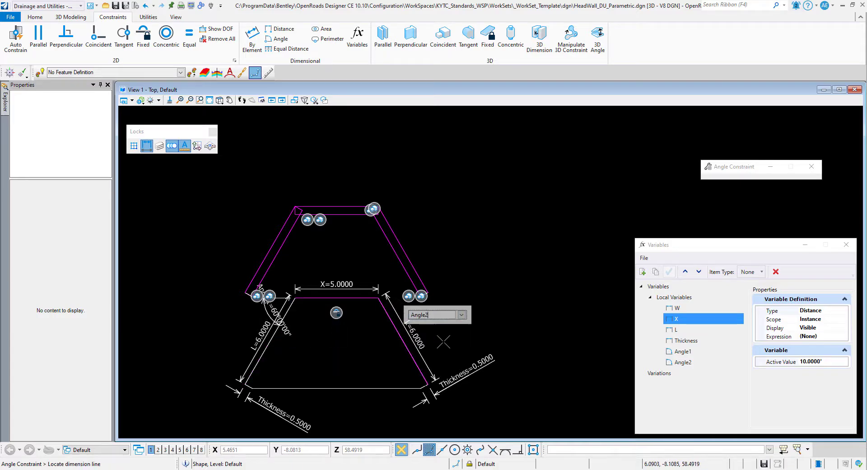
left_click(480, 346)
Set the active value of variable X to 8.
left_click(831, 362)
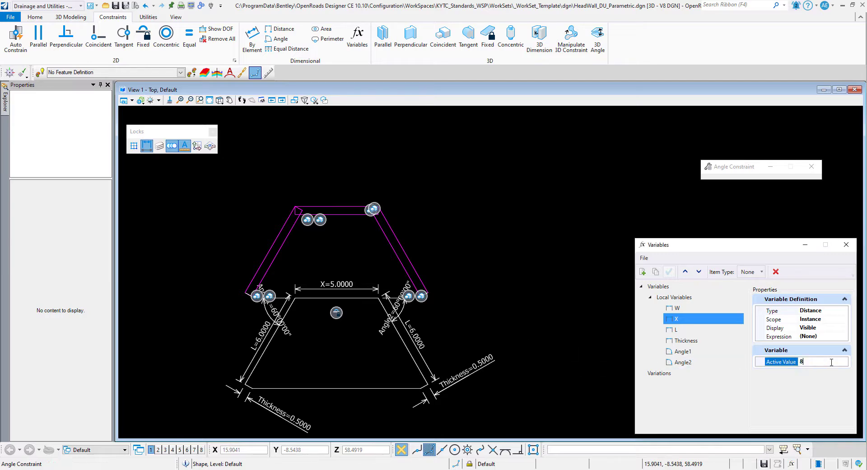
type("8")
key("Return")
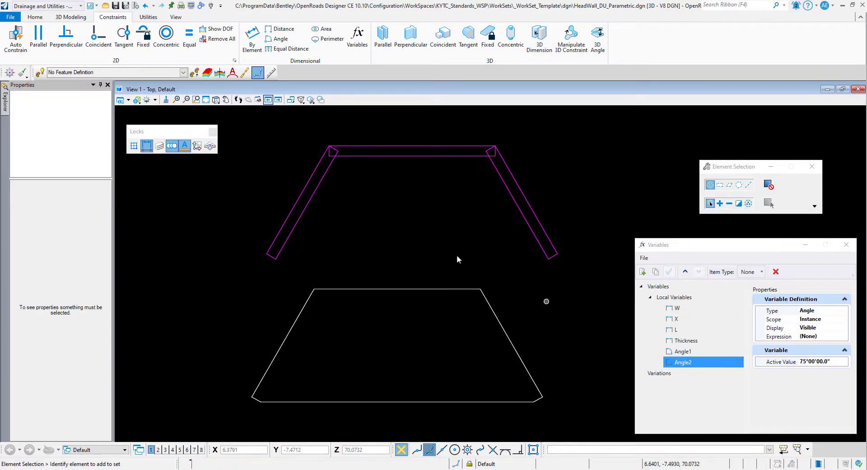
Constrain each short end edge of the slab outline perpendicular to its adjoining slanted side.
left_click(66, 36)
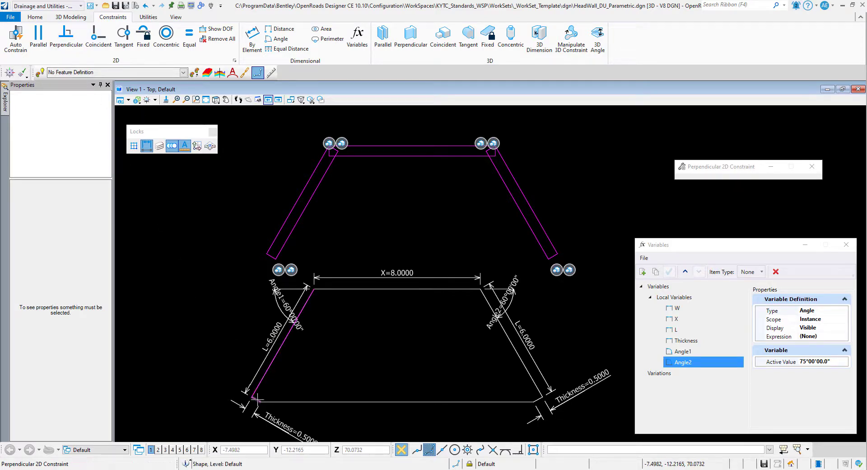
left_click(256, 399)
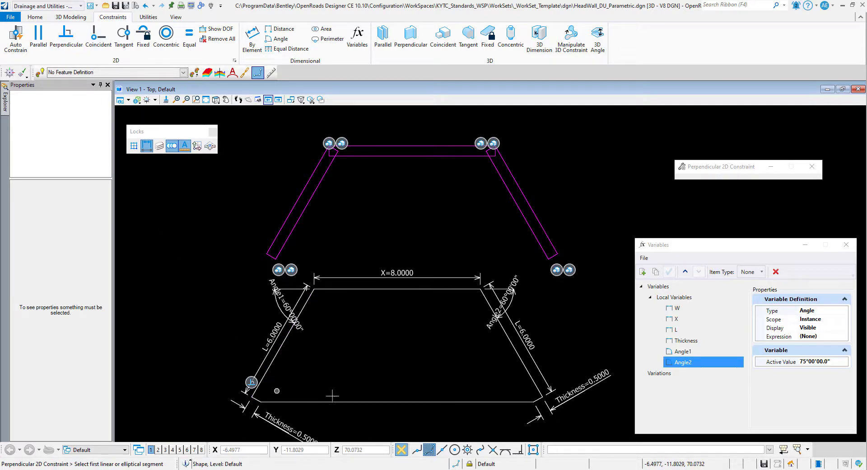
left_click(537, 398)
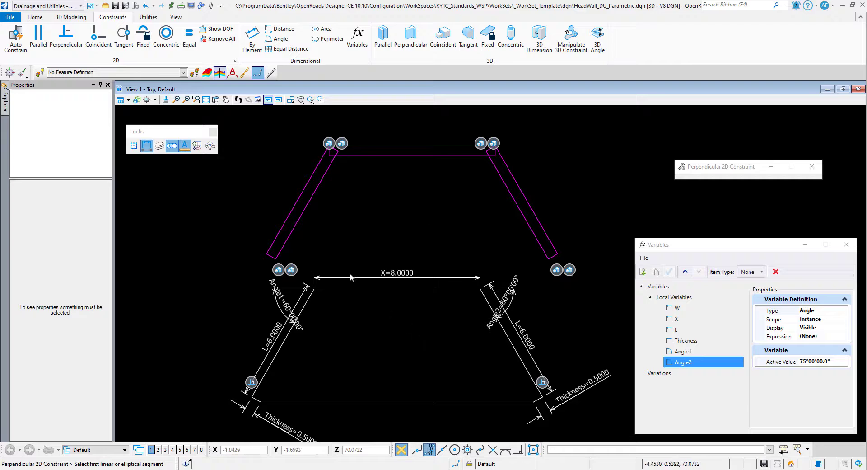
Make the midpoint of the slab outline's headwall edge coincident with the midpoint of the headwall footing's bottom outer edge.
left_click(95, 40)
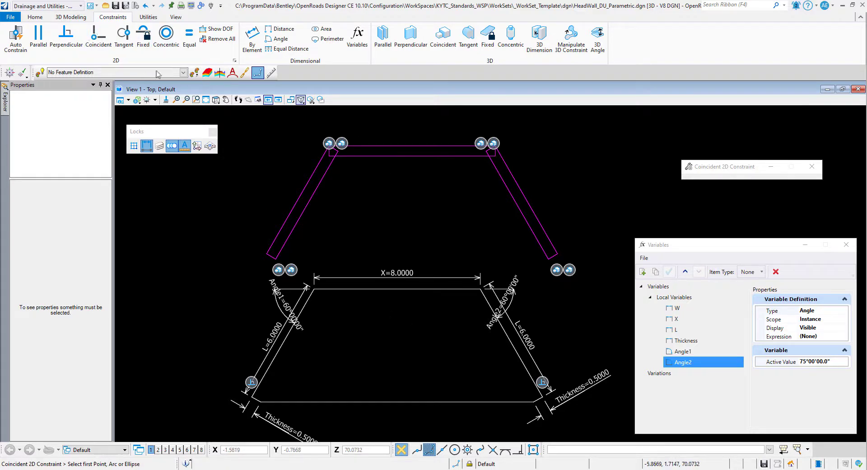
left_click(216, 100)
left_click(250, 108)
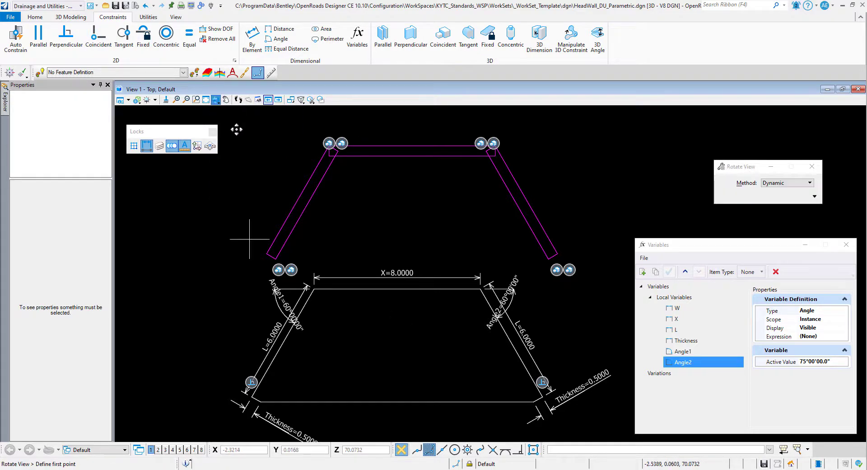
left_click(251, 203)
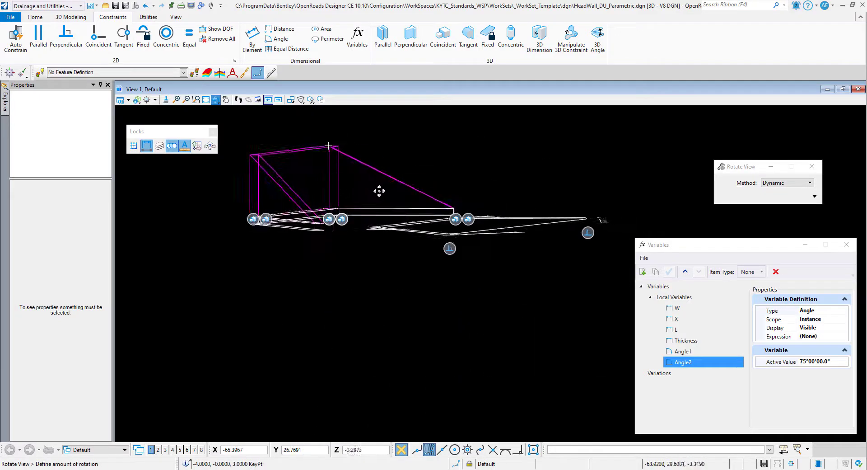
left_click(418, 169)
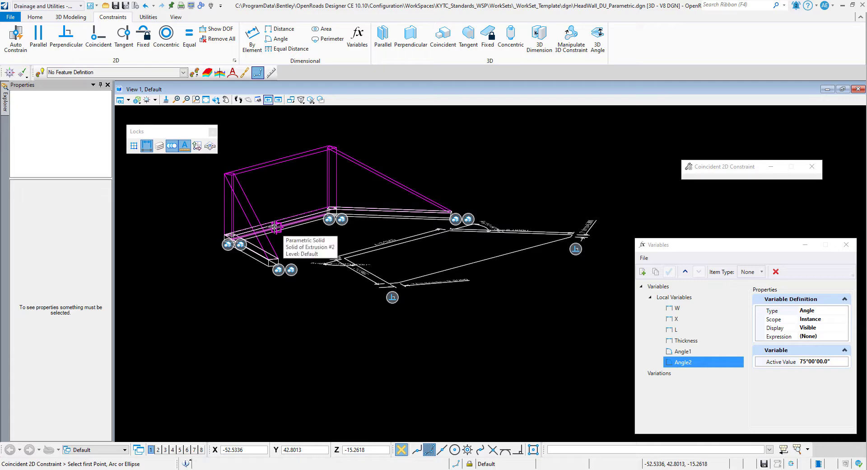
scroll(275, 227, "up", 5)
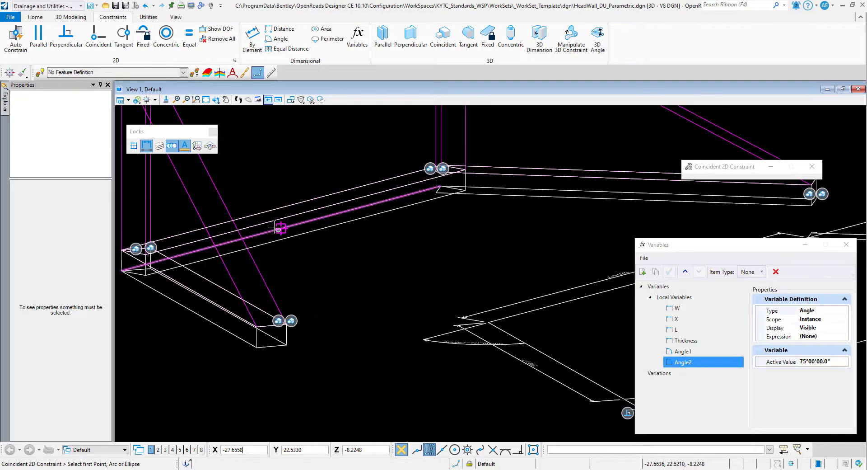
left_click(281, 228)
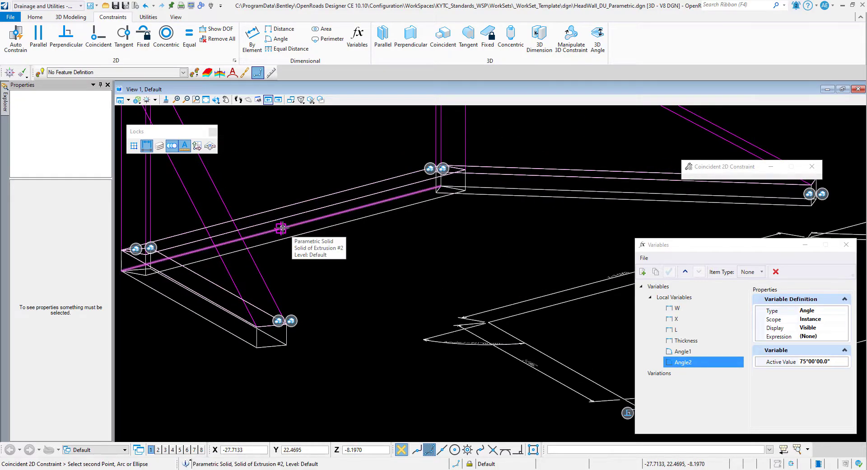
scroll(367, 248, "down", 3)
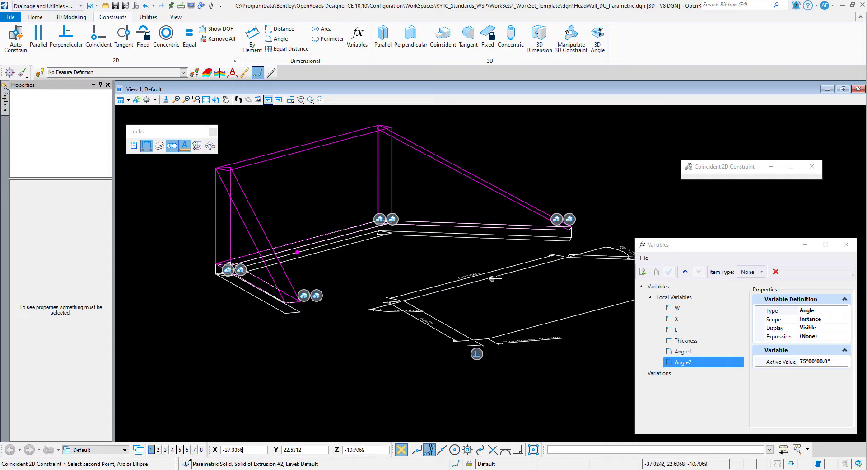
left_click(487, 278)
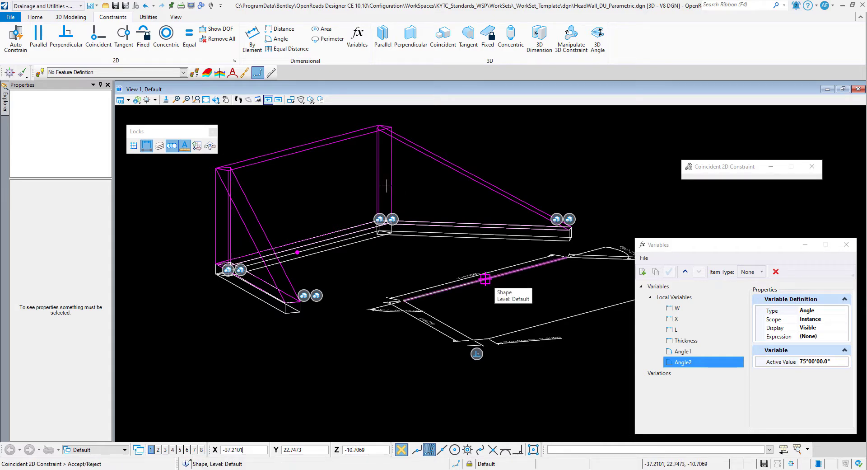
left_click(384, 184)
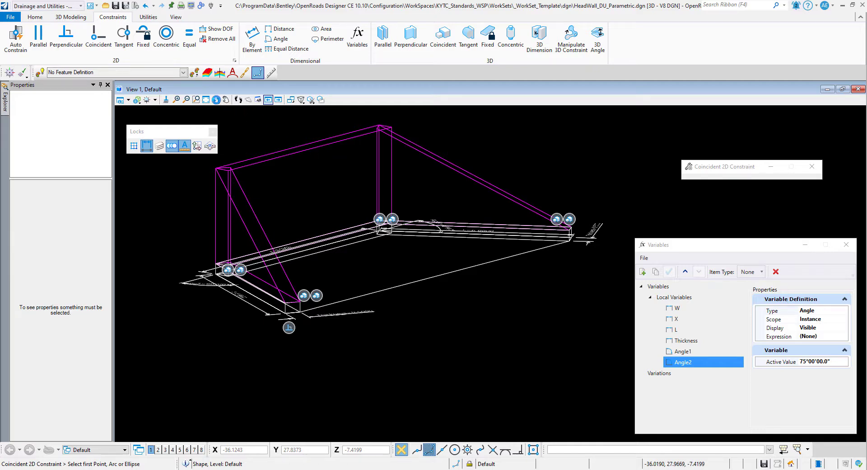
Check the slab outline's alignment with the headwall and wingwall footings in Top view.
left_click(216, 99)
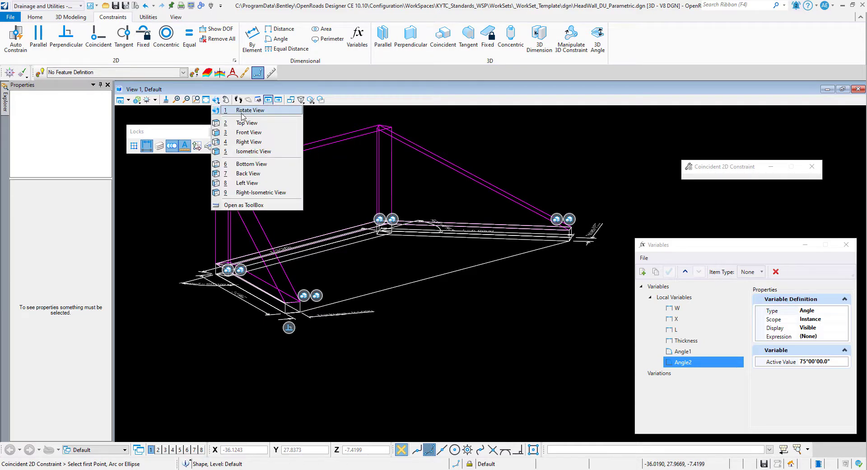
left_click(244, 110)
scroll(214, 283, "down", 2)
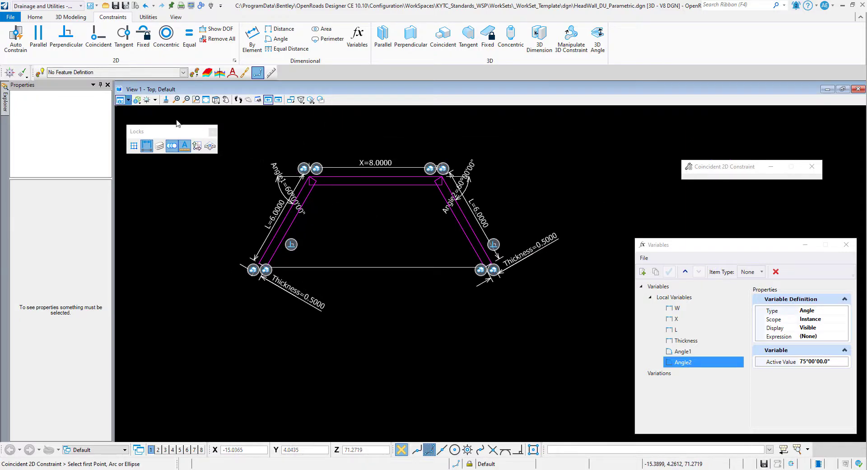
Hide the constraint markers in the view and set the active values of variables Angle2 and Angle1 to 45°.
left_click(128, 100)
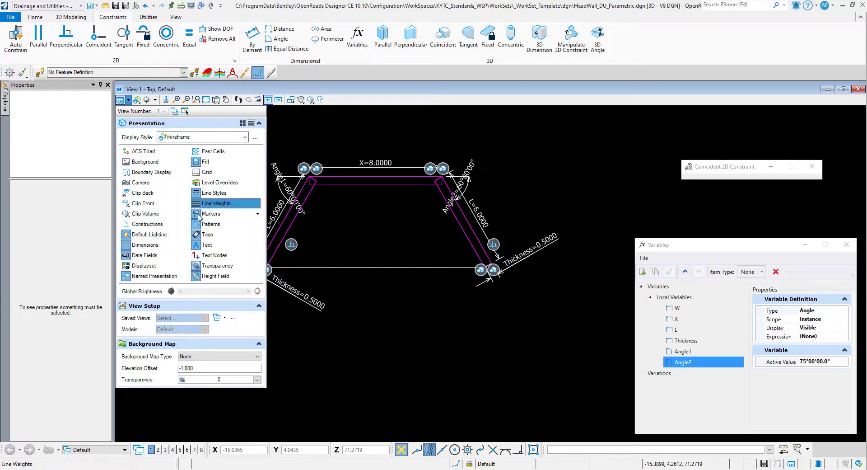
left_click(206, 213)
left_click(822, 361)
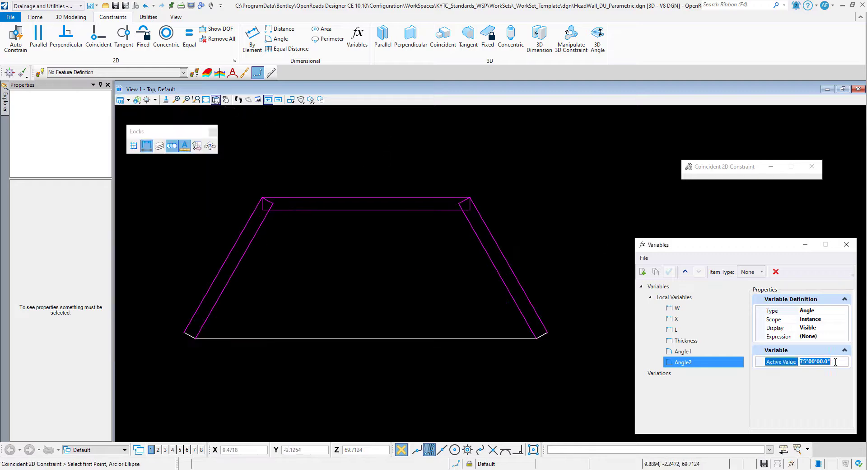
type("45")
key("Return")
left_click(726, 353)
left_click(836, 361)
type("45")
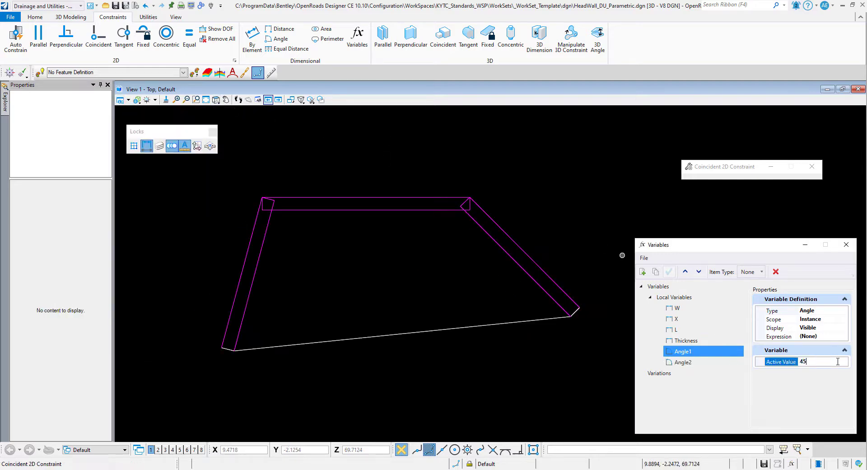
key("Return")
Extrude the slab outline downward as a parametric solid with its distance linked to the Thickness variable.
middle_click_drag(353, 210, 349, 182, "shift")
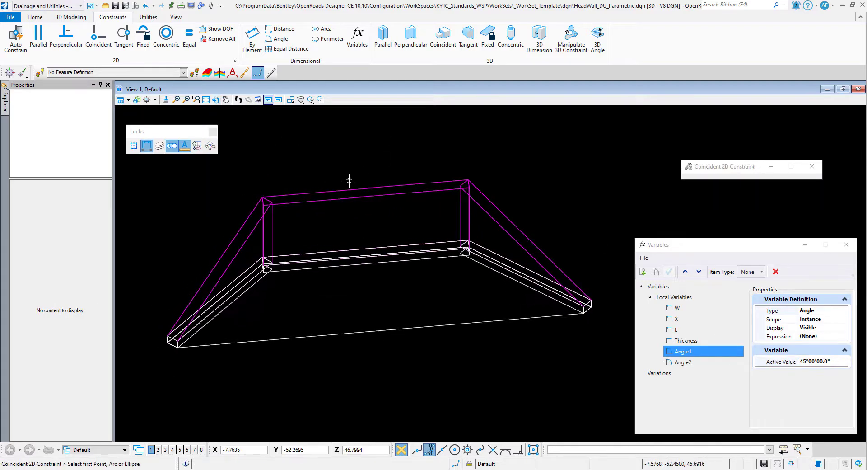
left_click(71, 16)
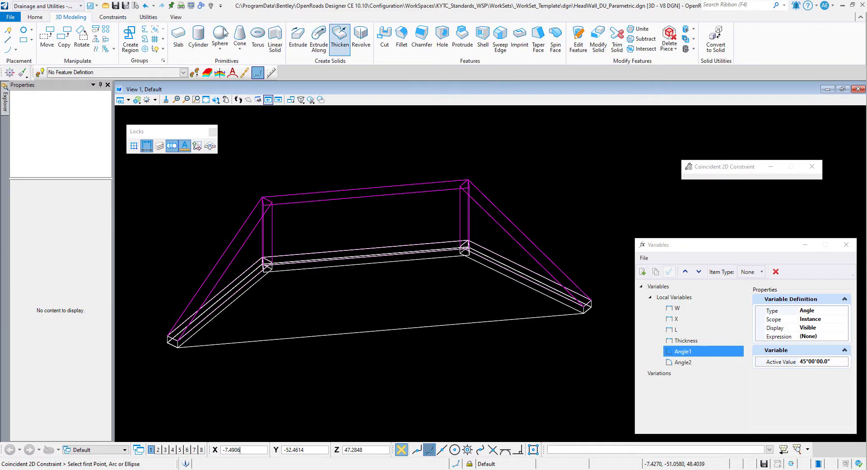
left_click(298, 39)
left_click(420, 326)
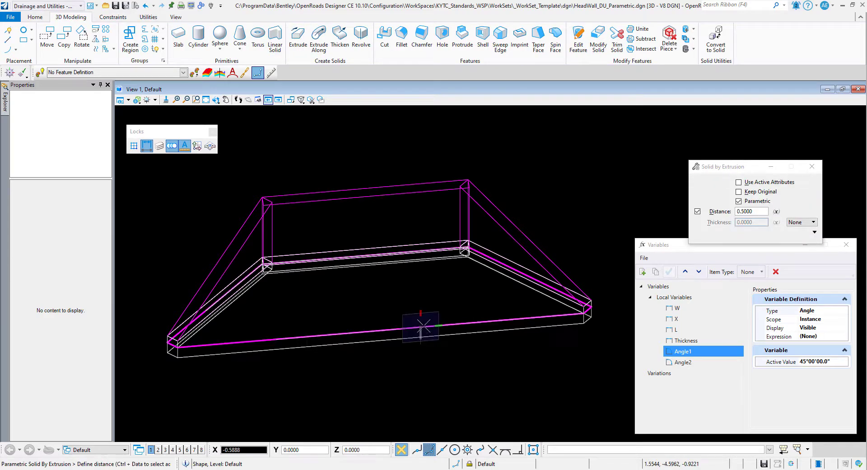
left_click(777, 211)
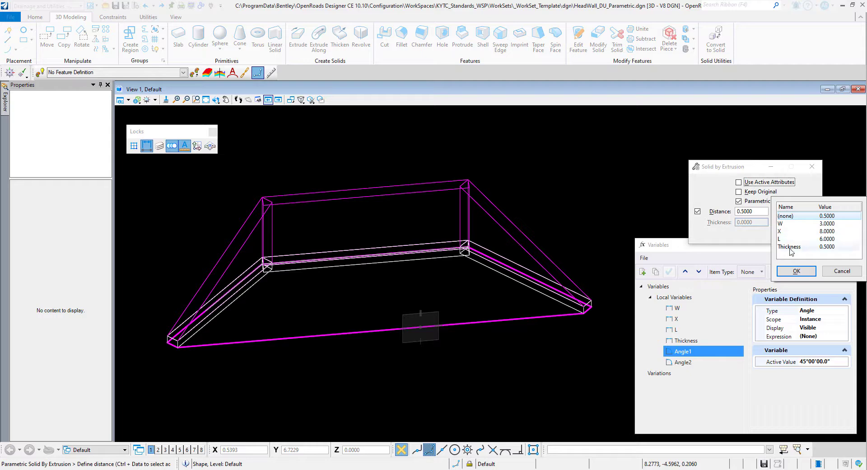
left_click(743, 248)
left_click(796, 271)
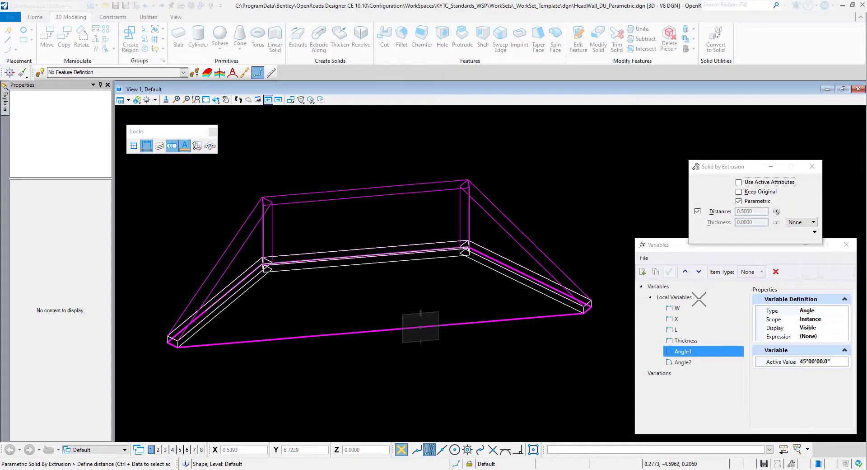
left_click(391, 288)
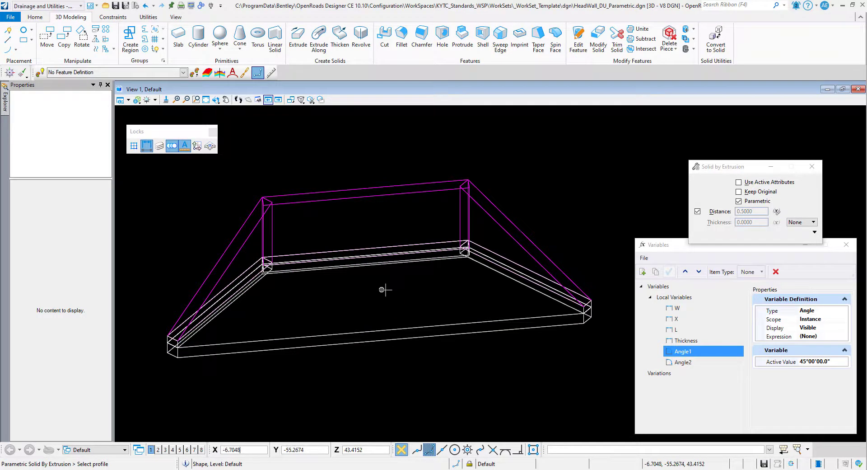
Increase the active value of variable L and set variable X to 6.
left_click(677, 329)
left_click(836, 362)
left_click(676, 318)
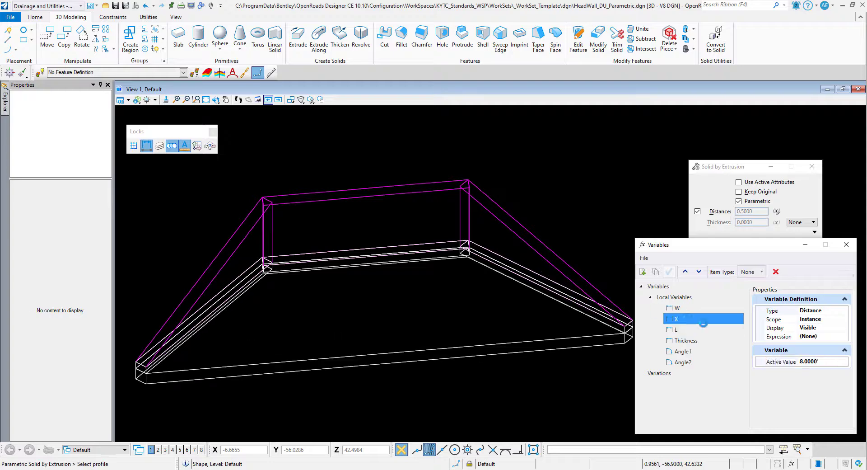
left_click(829, 361)
key("Return")
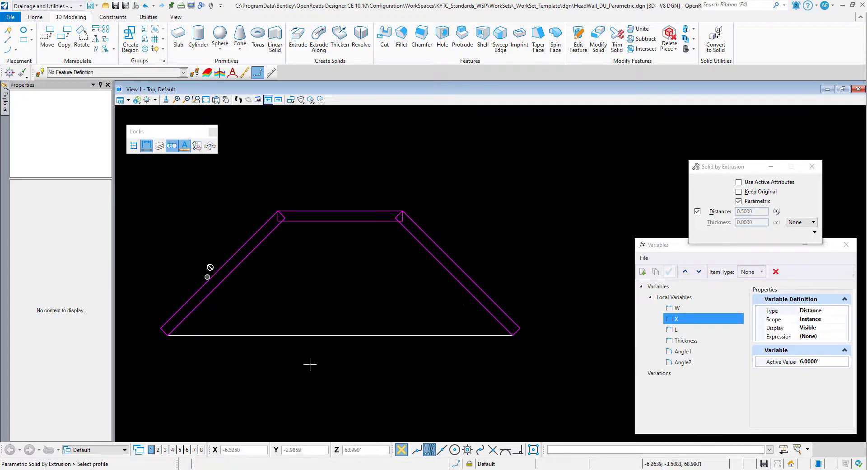
Examine the extruded slab's corner at the end of the left wingwall.
scroll(155, 335, "up", 3)
scroll(154, 335, "up", 1)
left_click(216, 100)
left_click(226, 111)
left_click(186, 332)
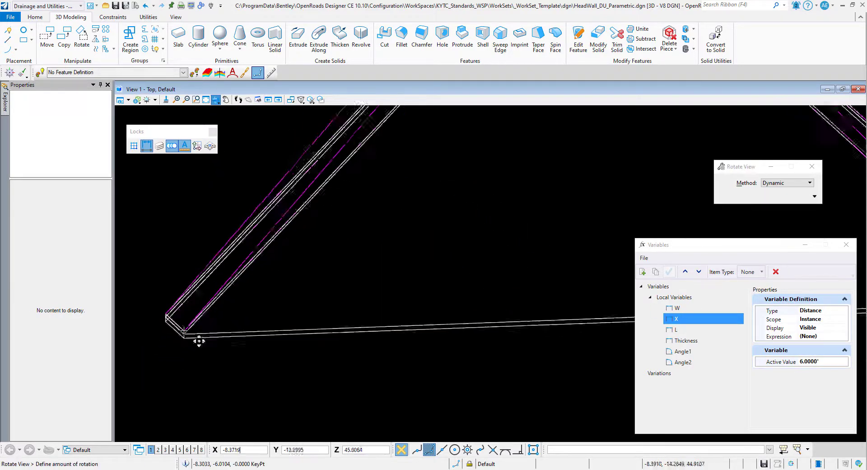
left_click(216, 100)
left_click(223, 122)
Draw a long, thin orthogonal block in front of the slab's open edge in Top view.
right_click(289, 290)
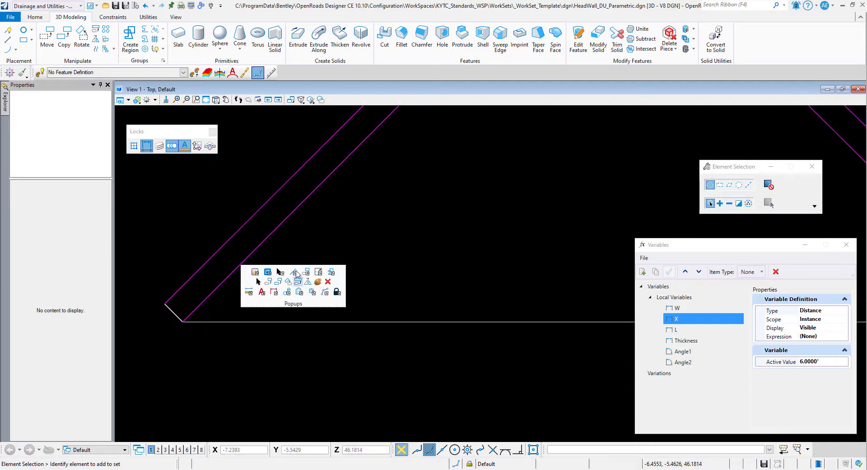
left_click(294, 273)
left_click(324, 273)
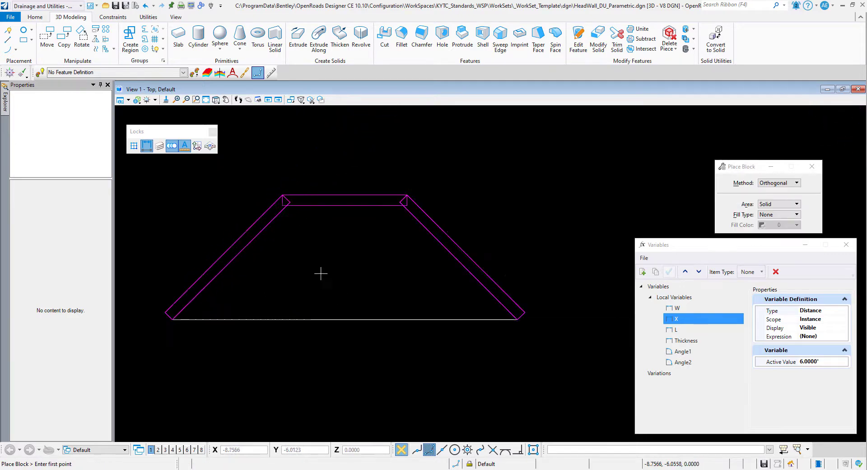
left_click(225, 373)
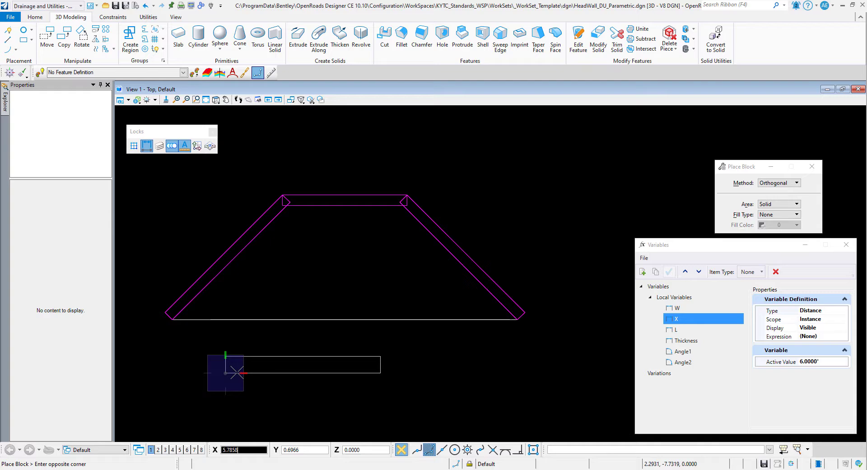
left_click(466, 359)
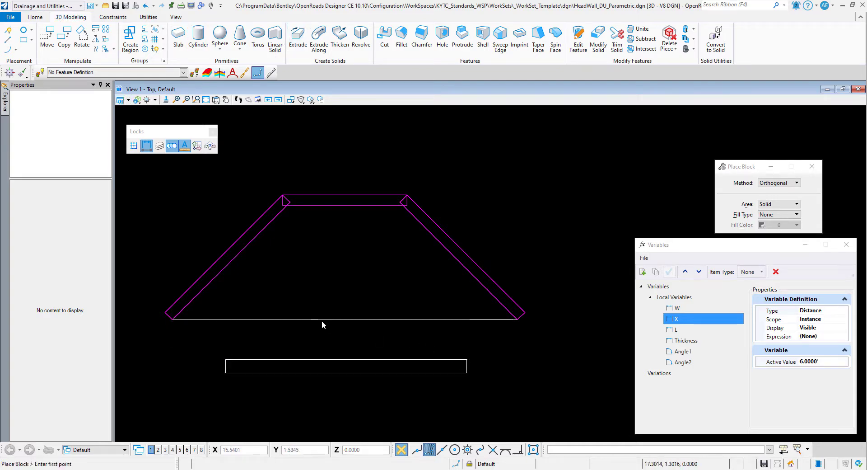
Add a dimensional element constraint to the new block's short left edge.
left_click(113, 16)
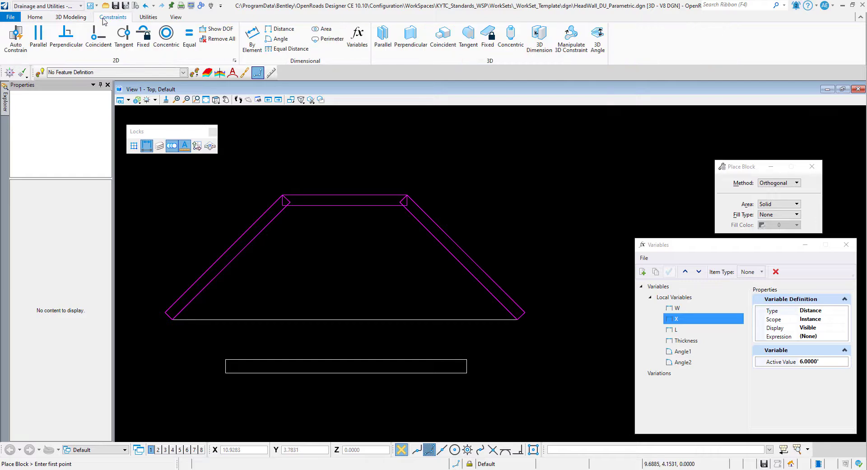
left_click(252, 37)
left_click(225, 364)
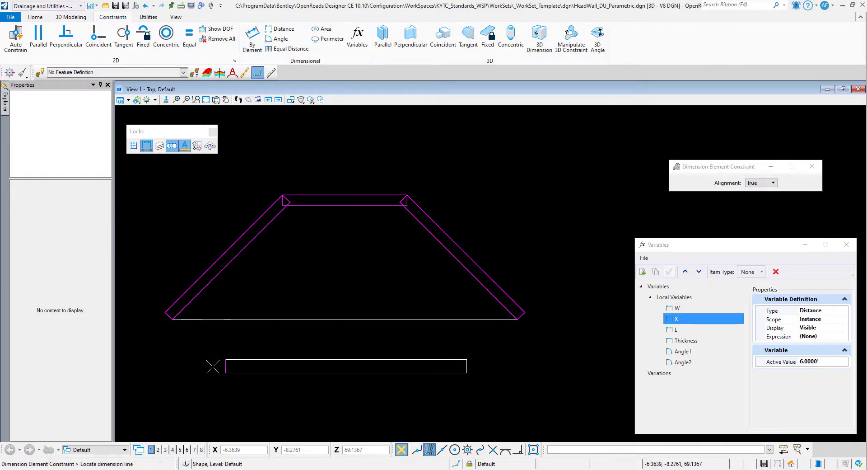
left_click(244, 416)
left_click(316, 406)
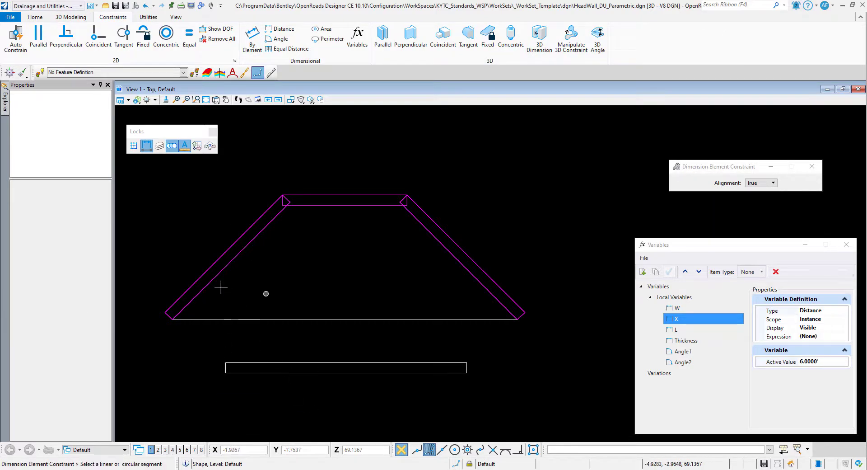
Apply automatic 2D constraints to the new block and accept them.
left_click(16, 38)
left_click(360, 362)
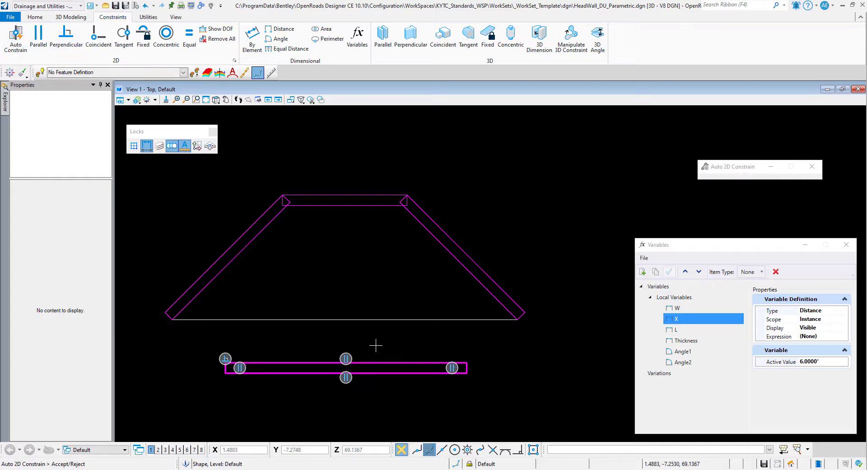
left_click(377, 345)
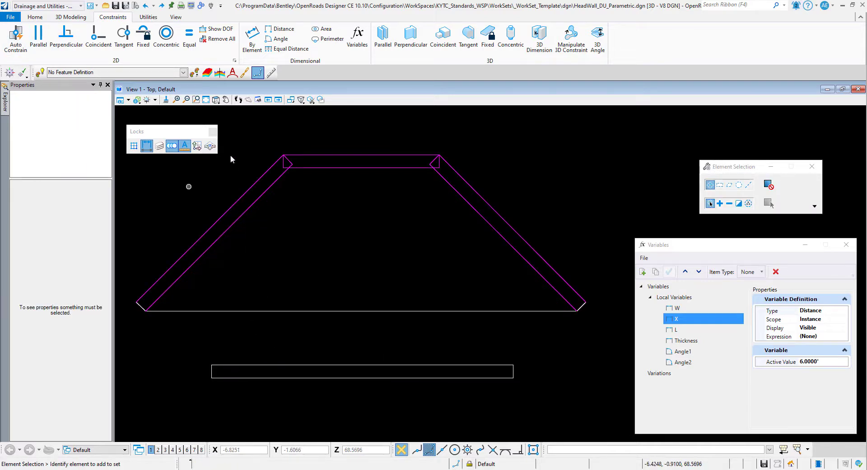
Move the block under the slab so its front left corner meets the slab's bottom front corner at the left wingwall.
left_click(216, 100)
left_click(230, 111)
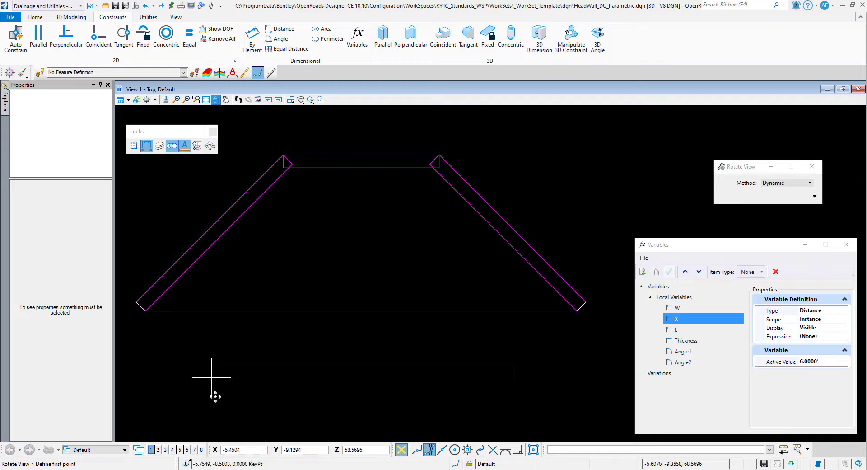
left_click(211, 376)
left_click(235, 310)
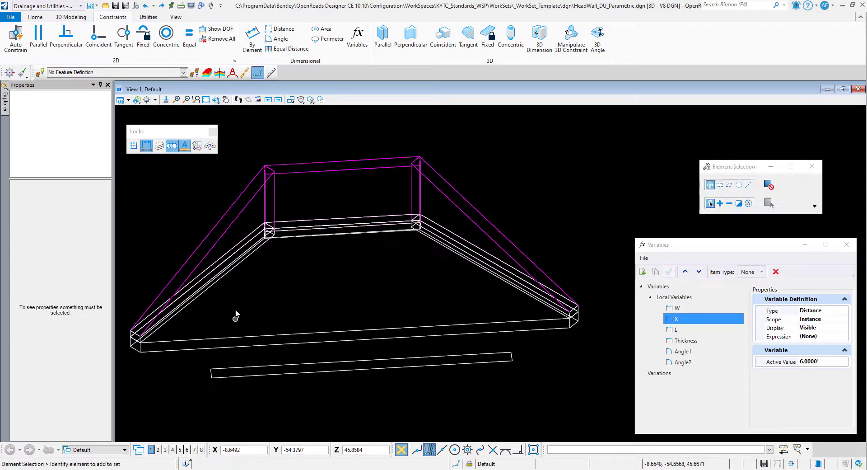
right_click(227, 361)
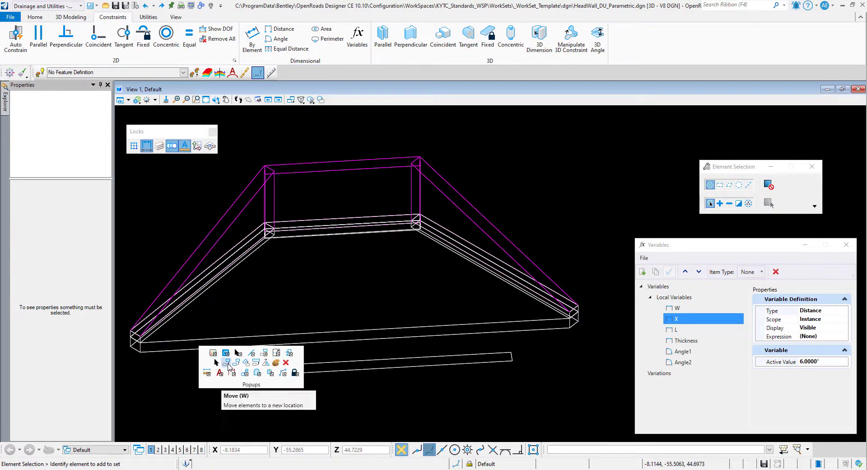
left_click(227, 362)
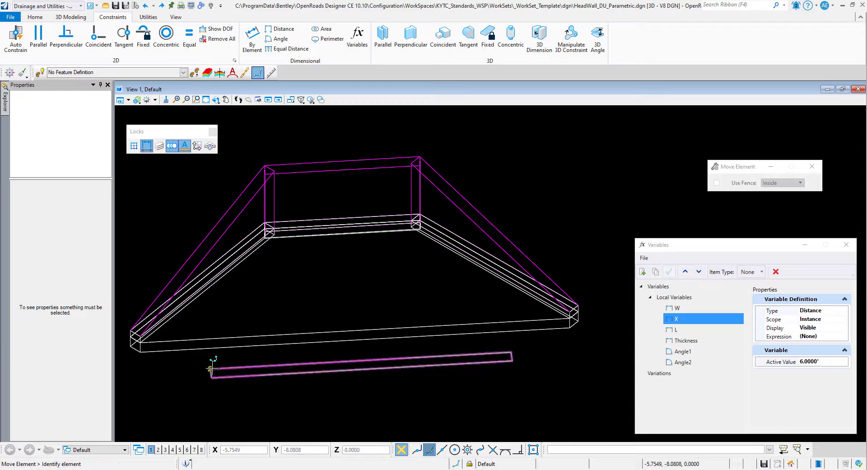
left_click(211, 370)
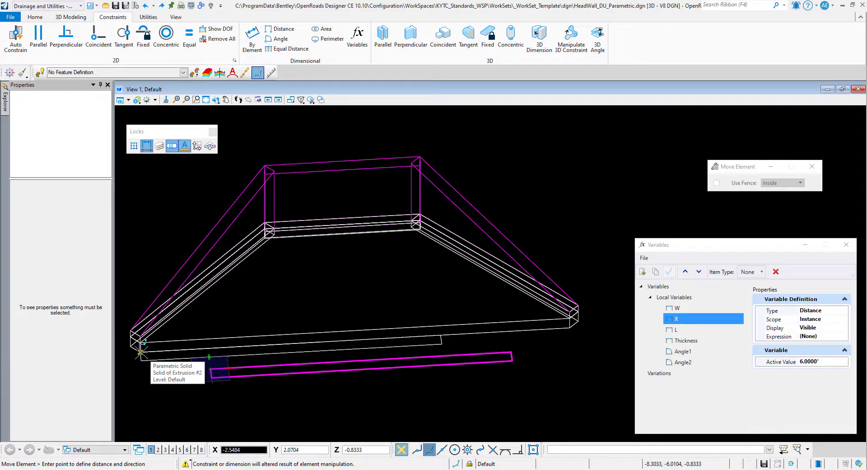
right_click(140, 352)
left_click(219, 101)
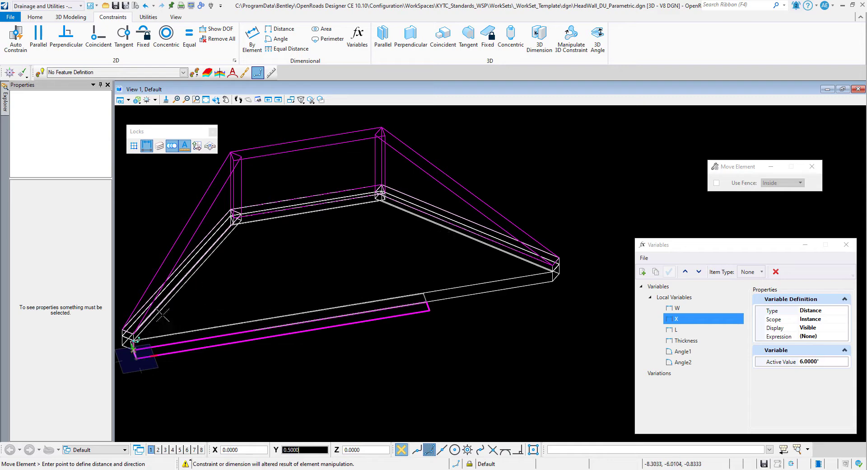
left_click(134, 349)
right_click(134, 350)
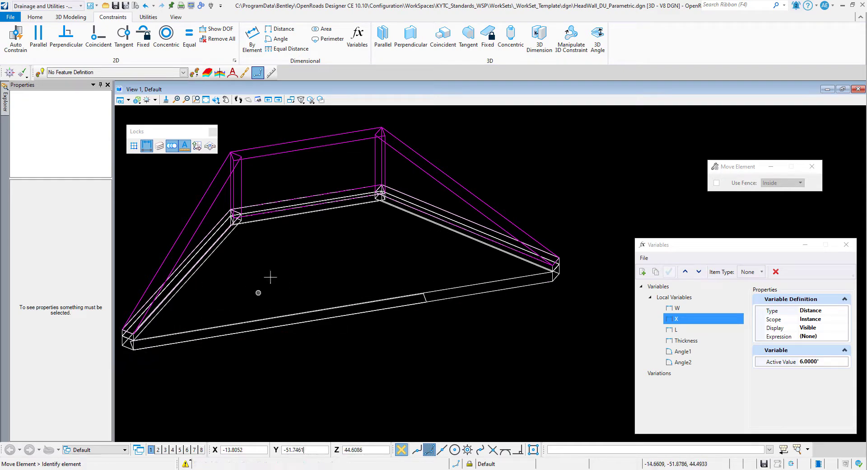
Apply a coincident 2D constraint between the slab's bottom front corner at the right wingwall and the block's free front corner.
left_click(217, 101)
left_click(241, 122)
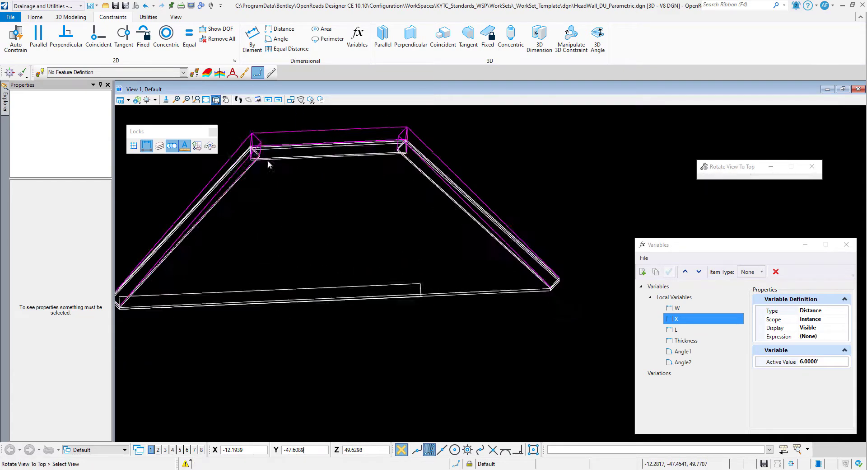
left_click(102, 42)
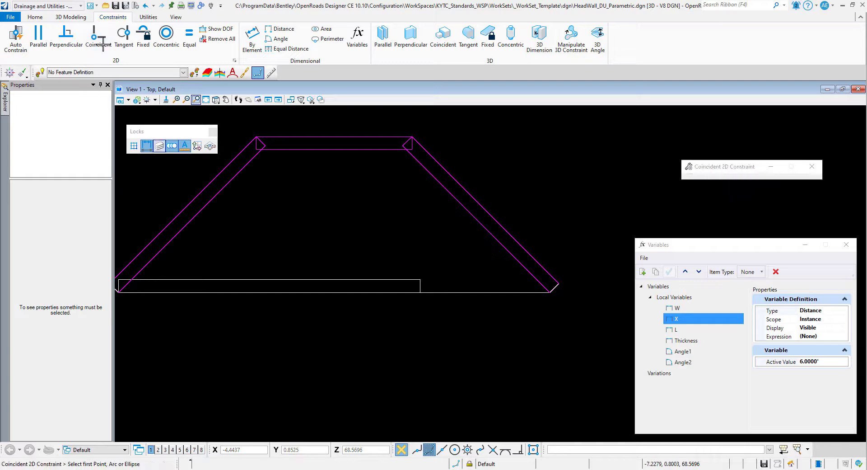
left_click(216, 99)
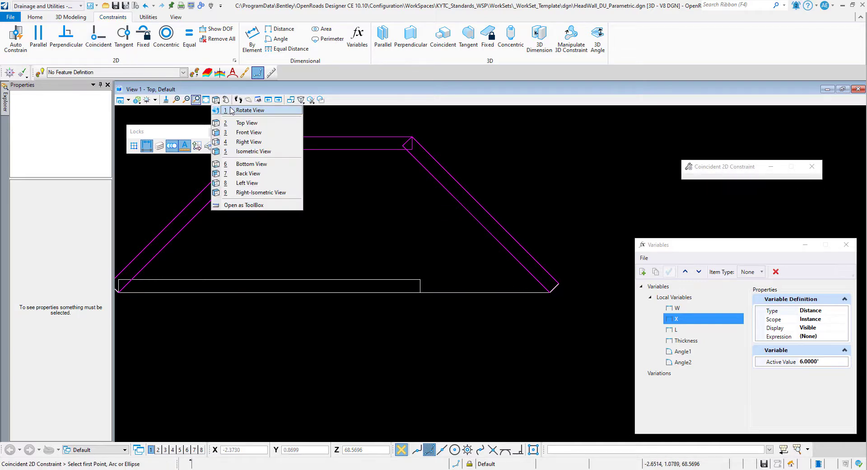
left_click(231, 111)
left_click(500, 309)
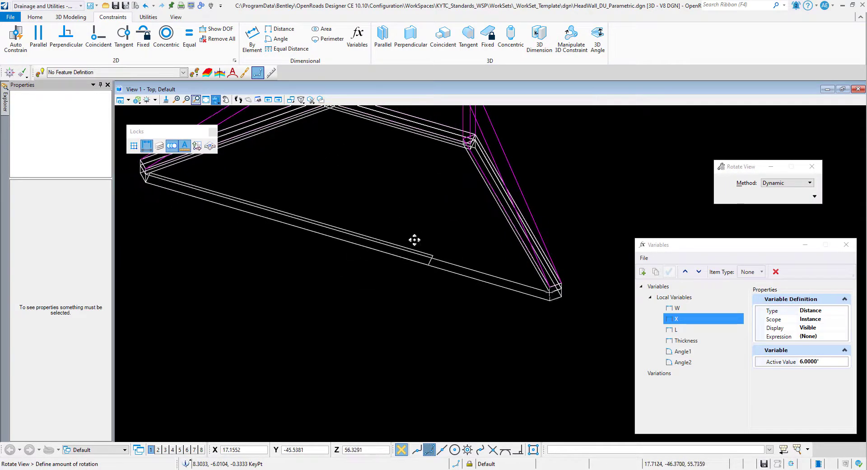
left_click(414, 240)
scroll(547, 296, "up", 2)
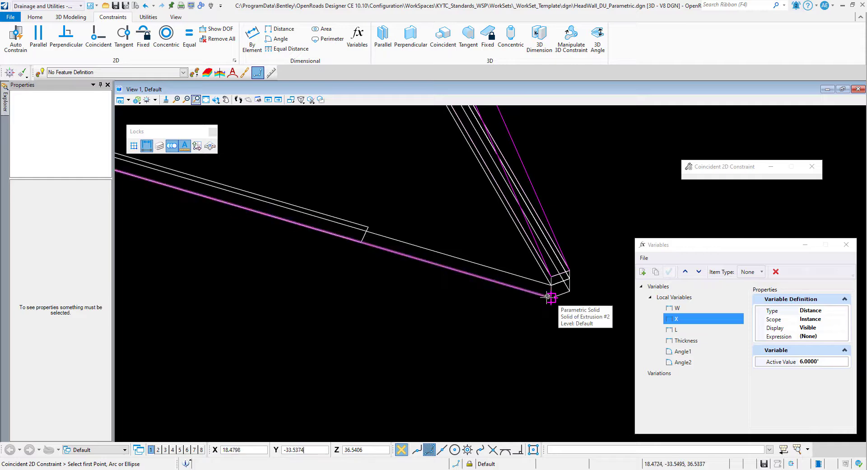
left_click(551, 299)
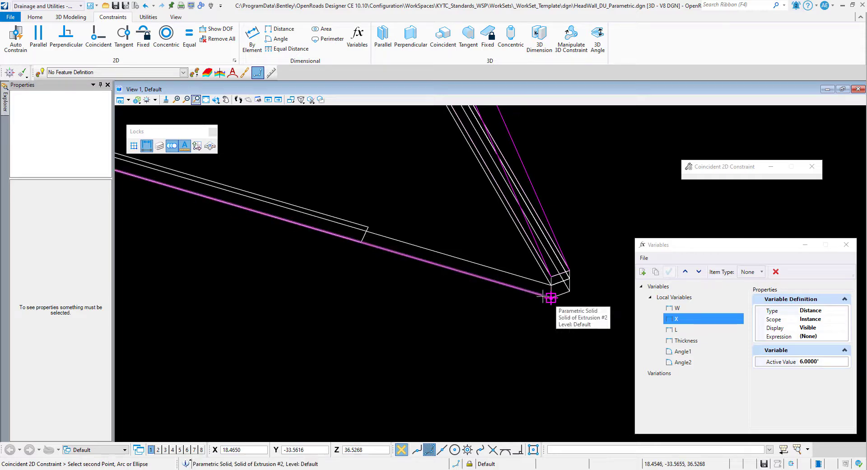
left_click(362, 242)
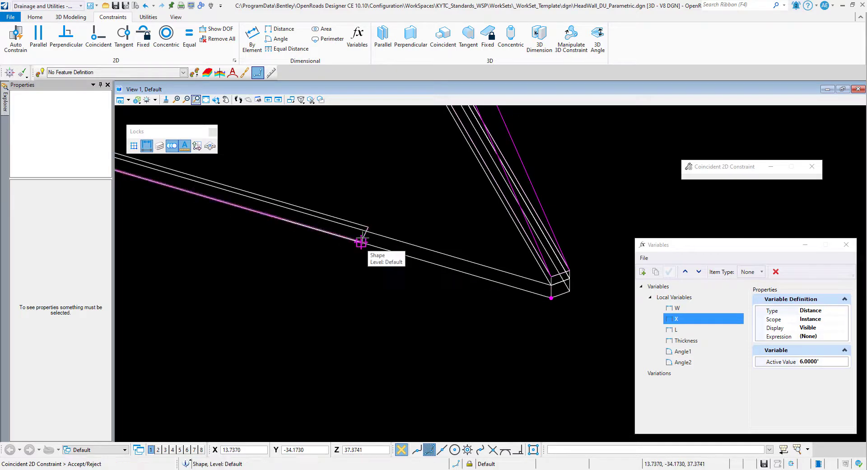
left_click(355, 192)
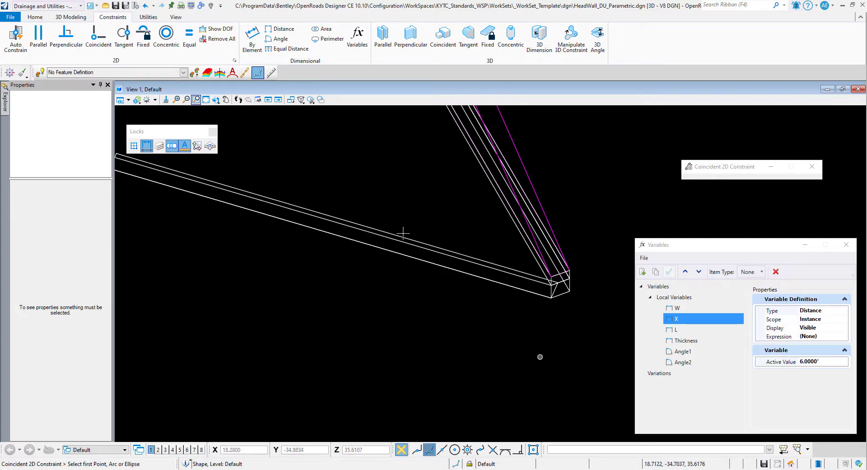
Make the block's other front corner coincident with the slab's bottom front corner at the left wingwall.
scroll(533, 349, "down", 3)
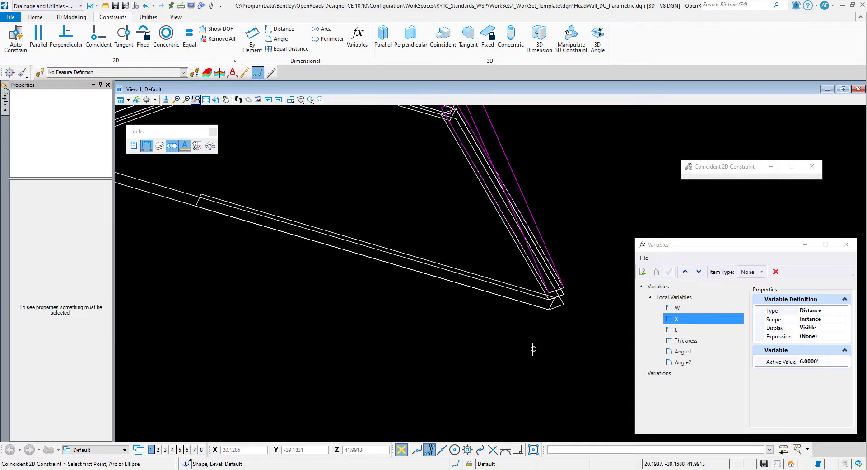
scroll(212, 228, "up", 3)
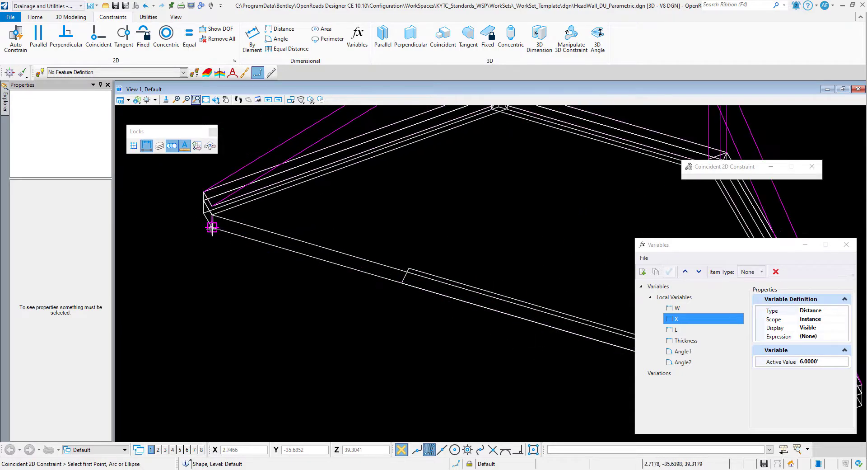
left_click(212, 228)
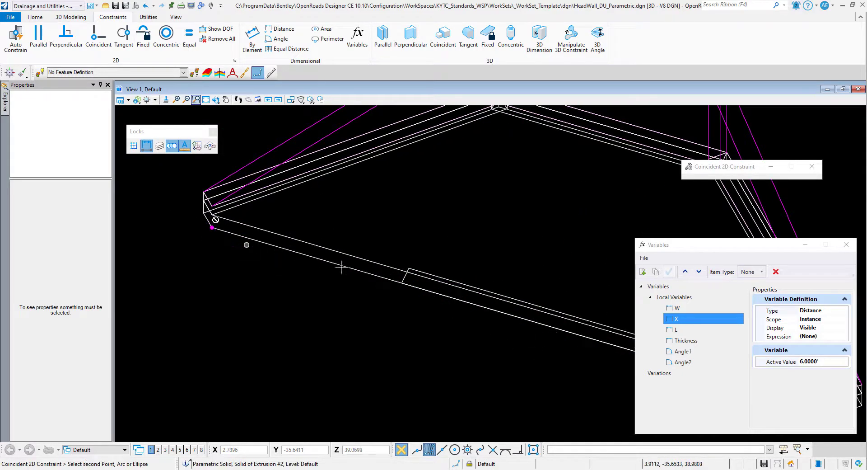
left_click(402, 283)
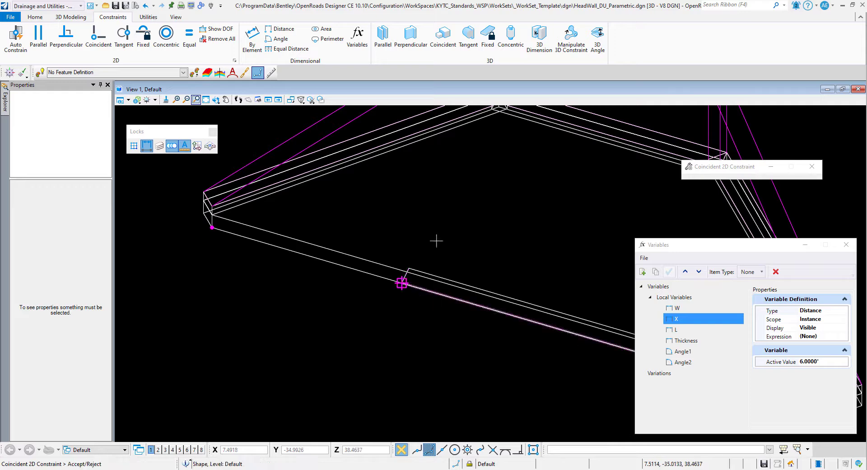
left_click(456, 216)
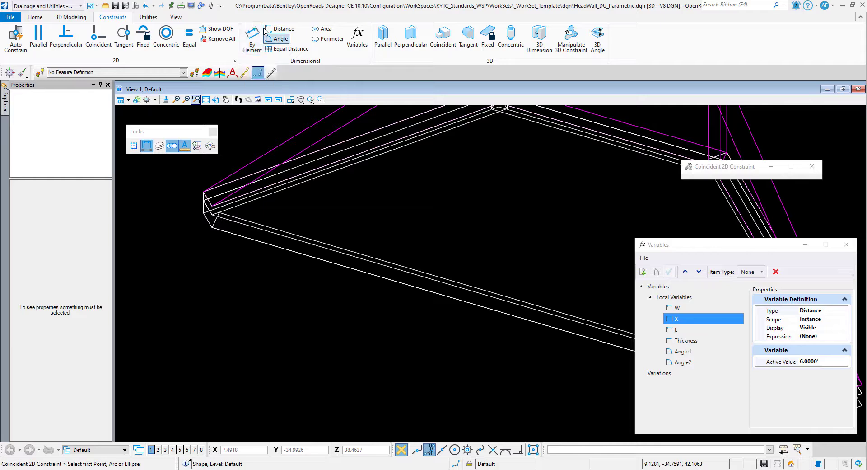
Extrude the front block profile downward as a parametric solid with a distance of 1.0000.
left_click(71, 17)
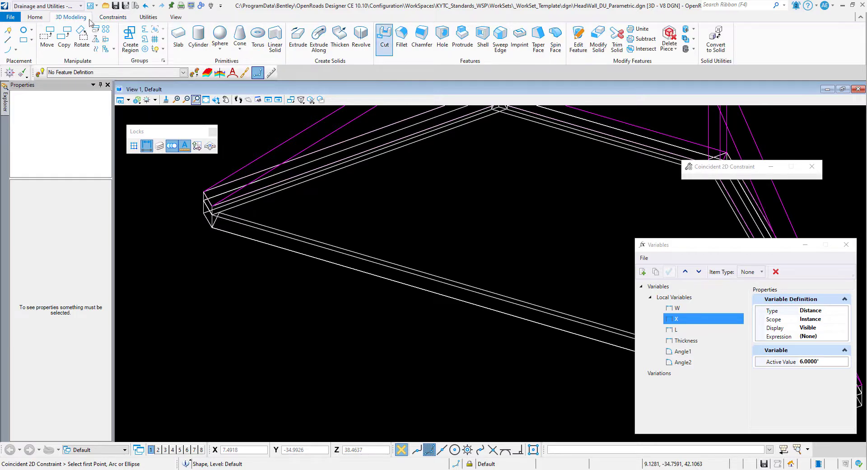
left_click(301, 36)
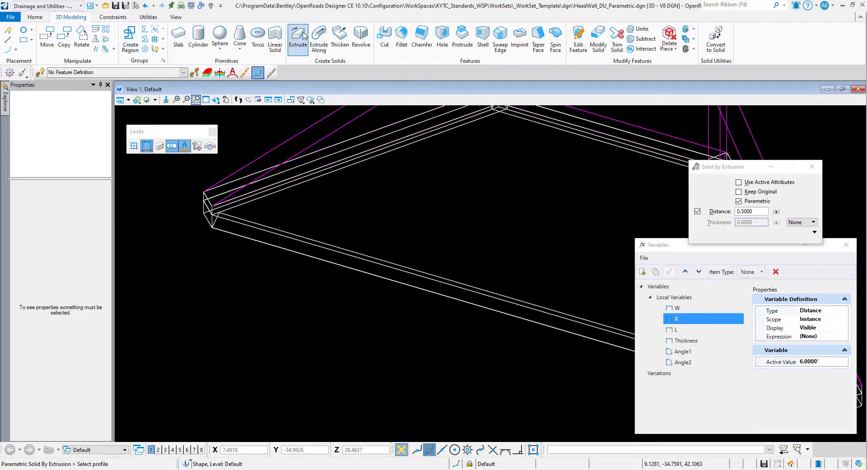
left_click(759, 211)
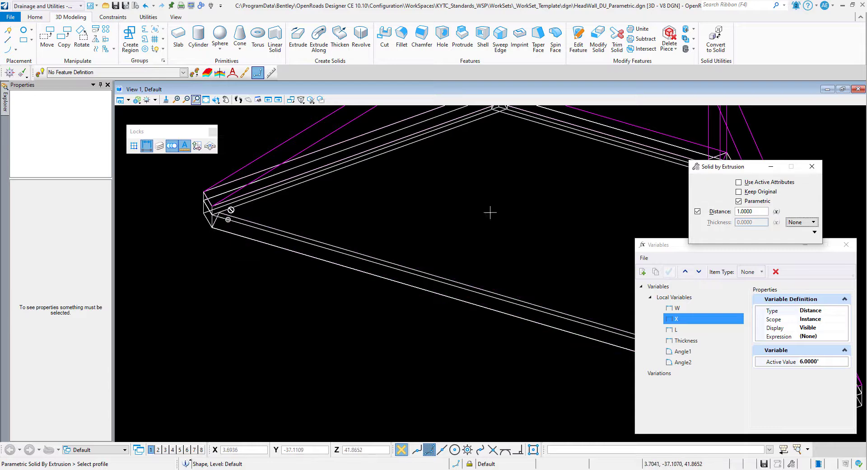
left_click(214, 221)
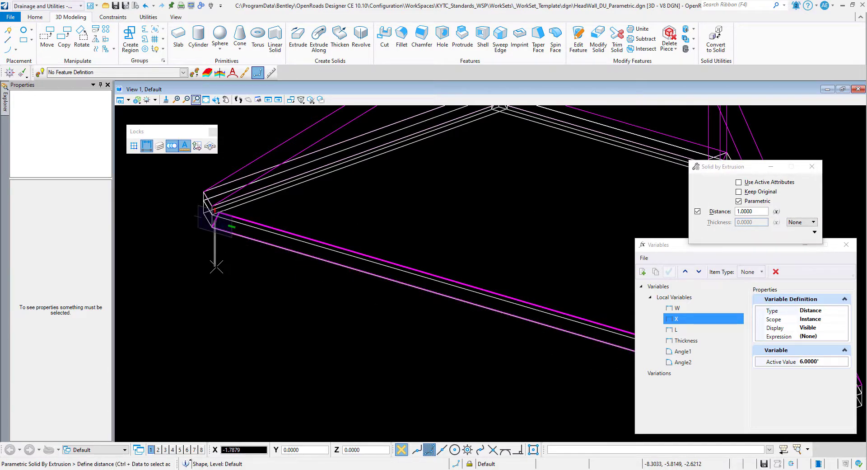
left_click(217, 267)
Try the Smooth:Shadows display style on the model, and switch the view to Transparent:Shadows.
scroll(165, 256, "down", 3)
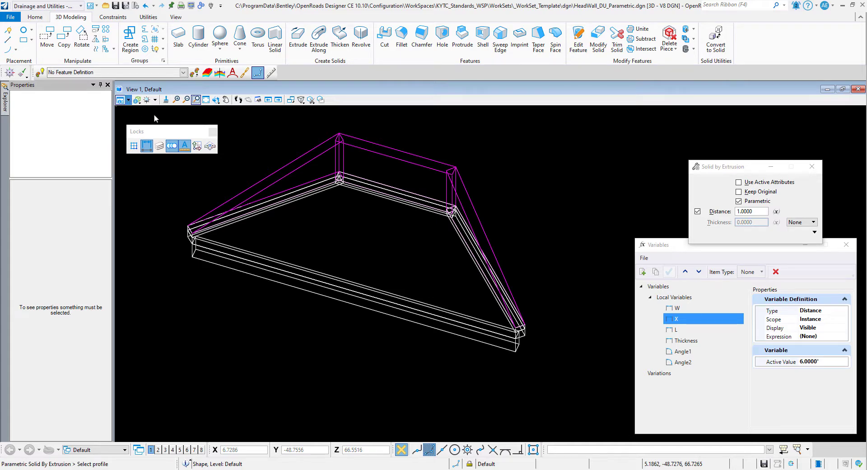
left_click(179, 138)
key("s")
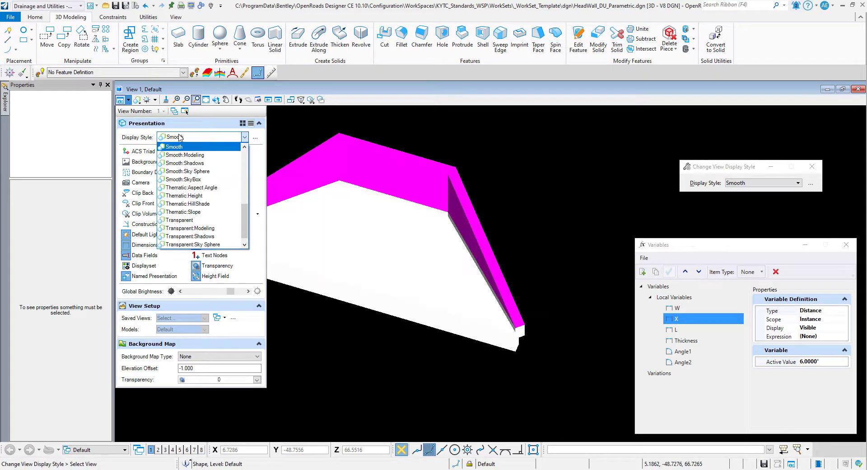
left_click(191, 163)
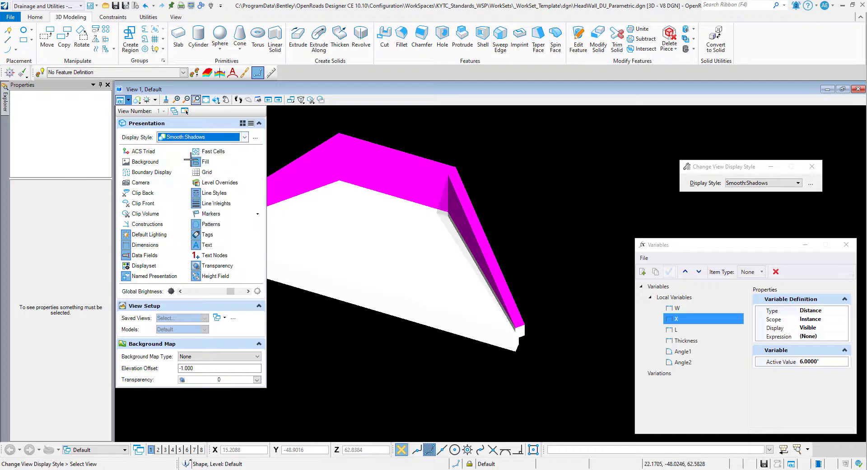
left_click(237, 137)
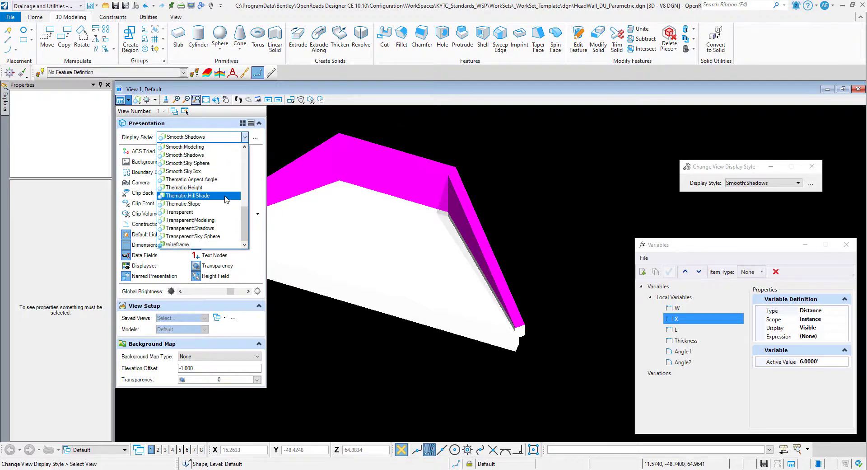
left_click(221, 228)
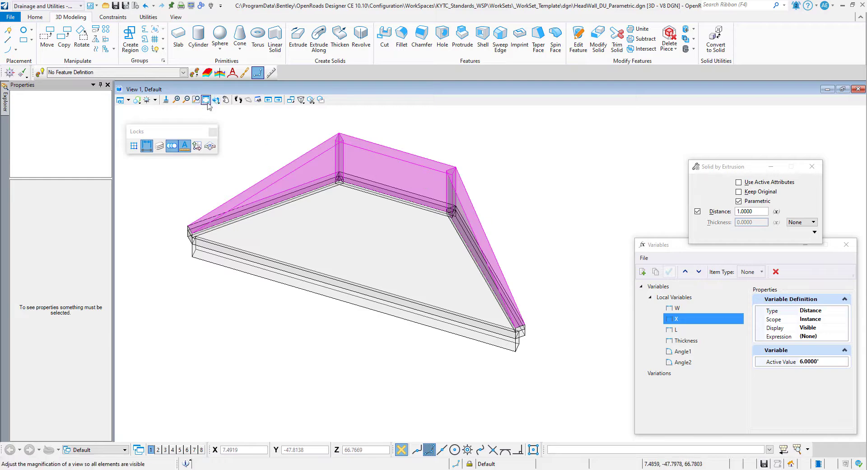
Set both wingwall angle variables, Angle1 and Angle2, to 60 degrees.
left_click(216, 100)
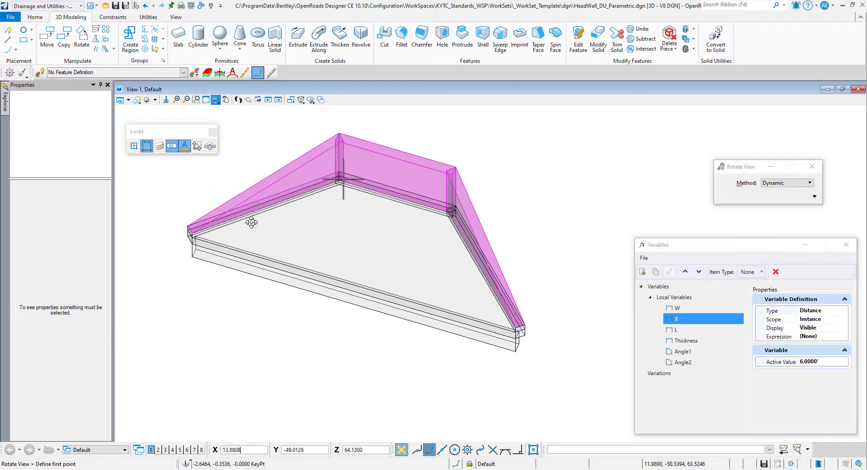
left_click(342, 177)
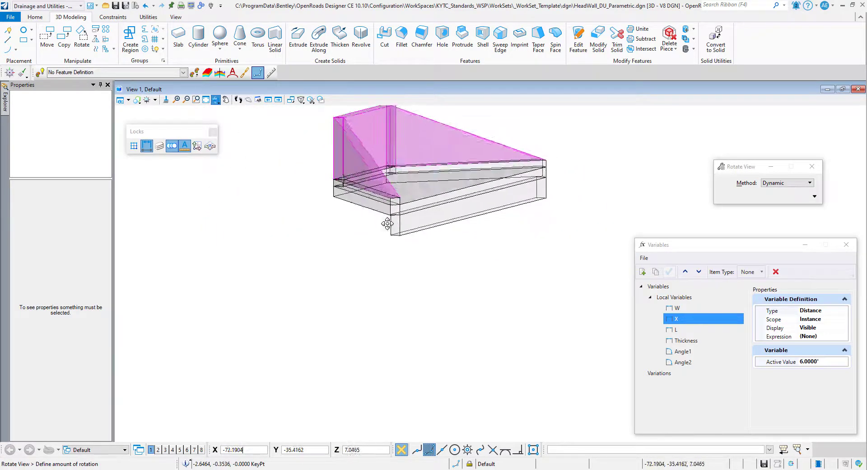
left_click(338, 244)
left_click(683, 351)
left_click(828, 361)
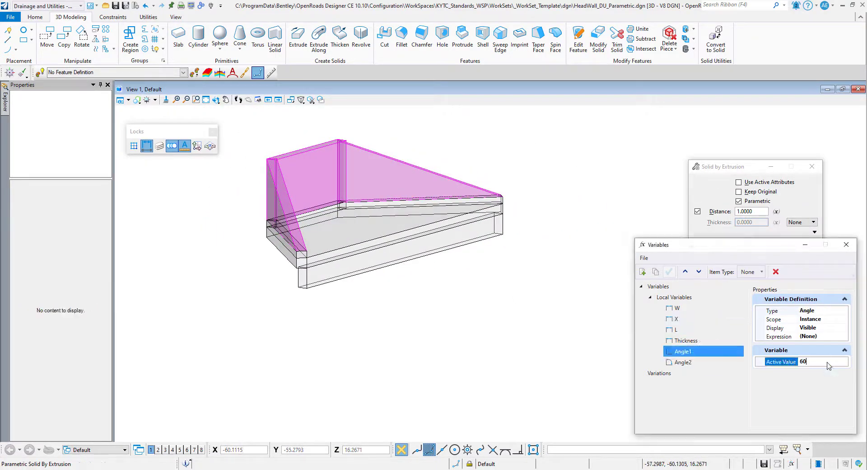
key("Return")
left_click(683, 362)
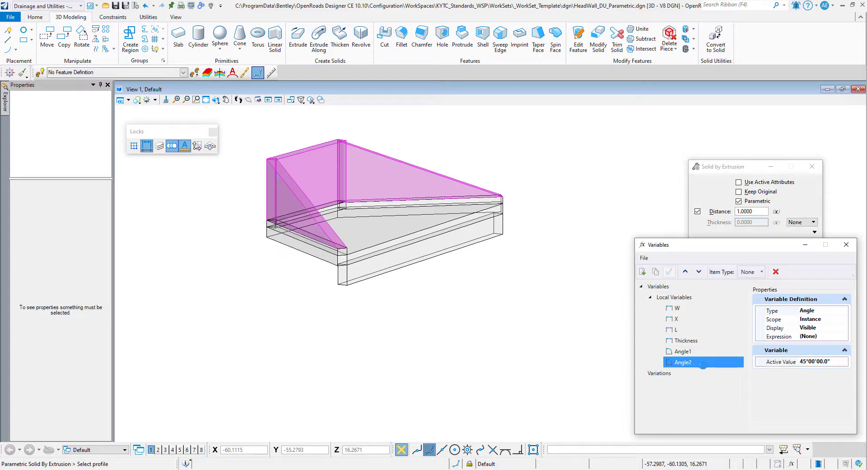
left_click(829, 361)
key("Return")
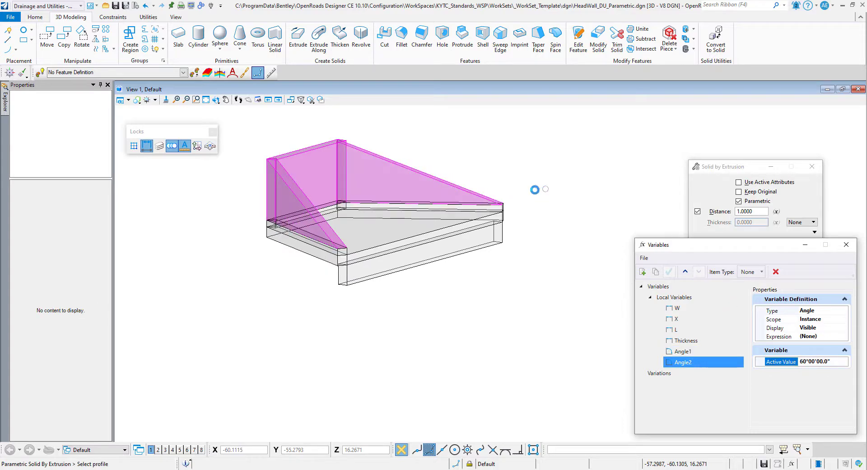
Inspect the updated headwall, slab and front block from several angles, including the Front view.
left_click(215, 99)
left_click(325, 248)
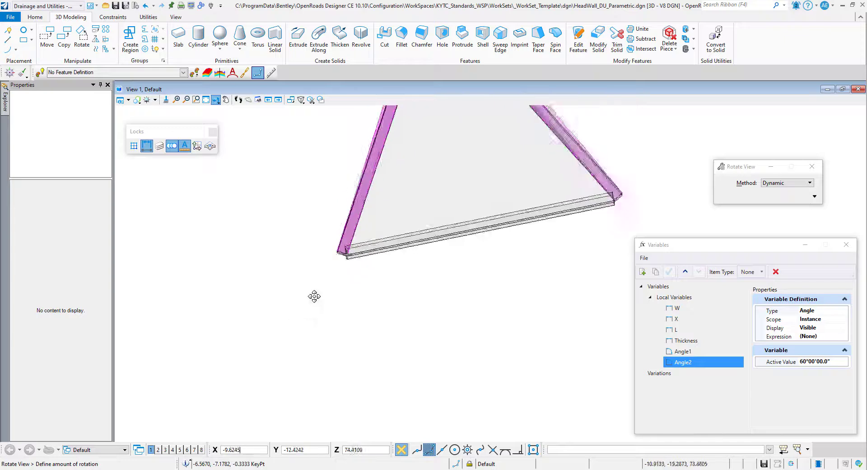
left_click(334, 168)
right_click(331, 165)
scroll(336, 164, "up", 2)
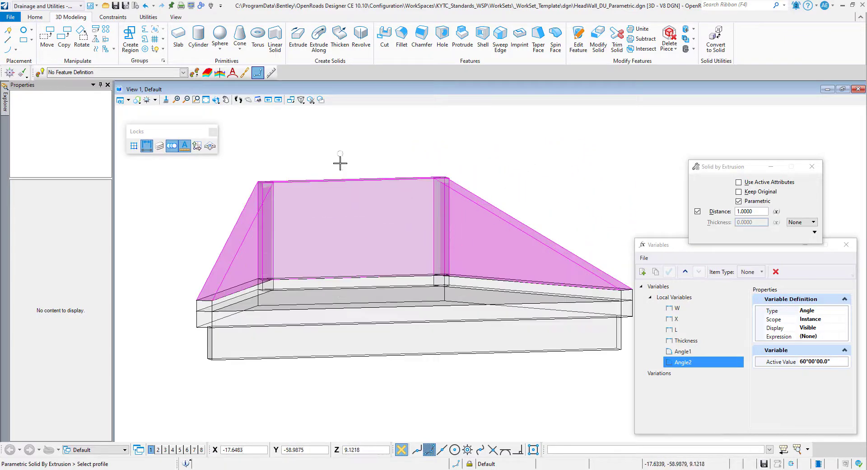
left_click(217, 101)
left_click(259, 132)
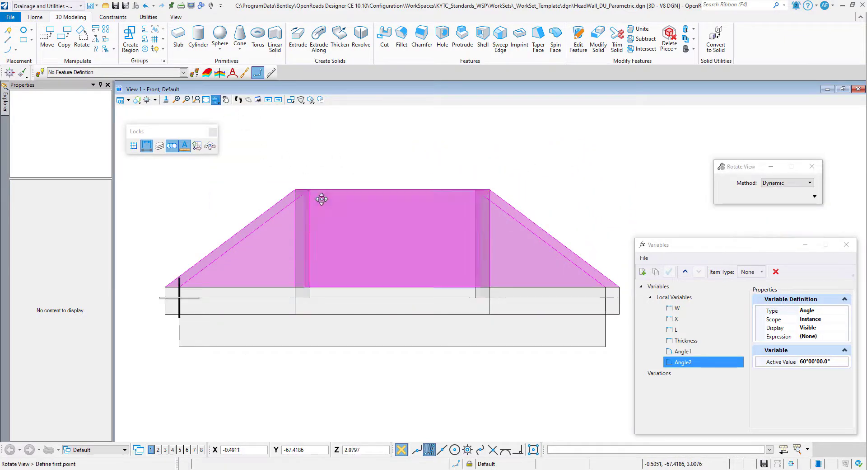
left_click(322, 196)
left_click(403, 207)
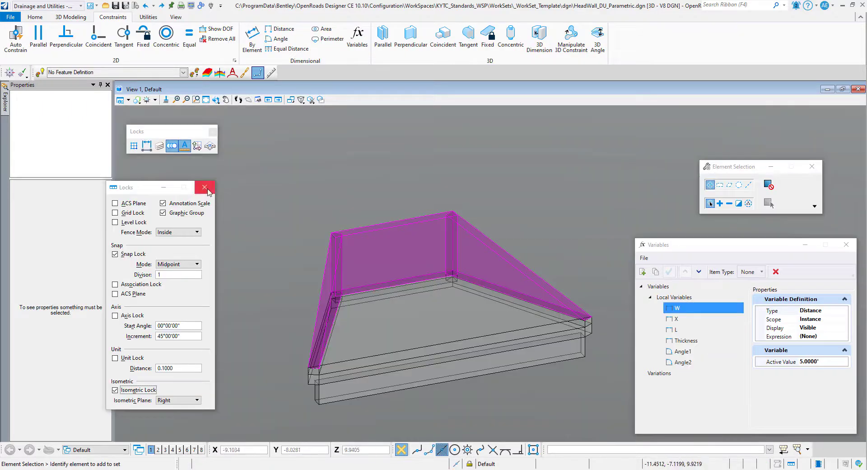
Close the detailed lock settings and change the view's display style to Wireframe for further 3D modeling.
left_click(205, 187)
left_click(216, 99)
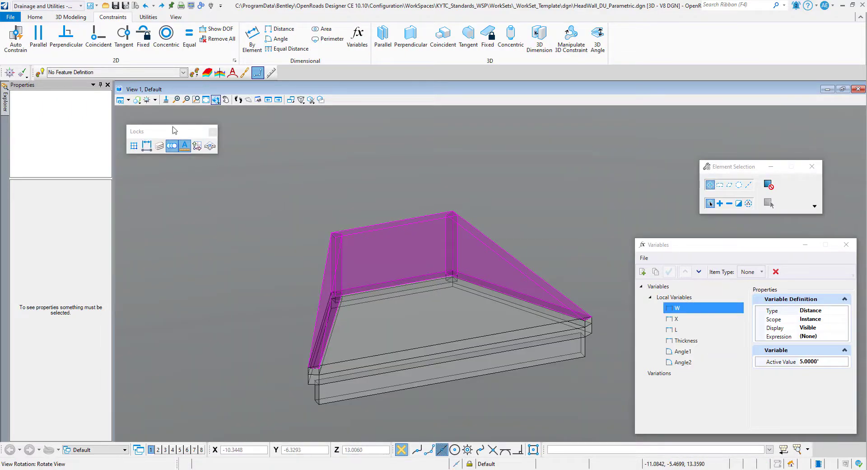
left_click(130, 99)
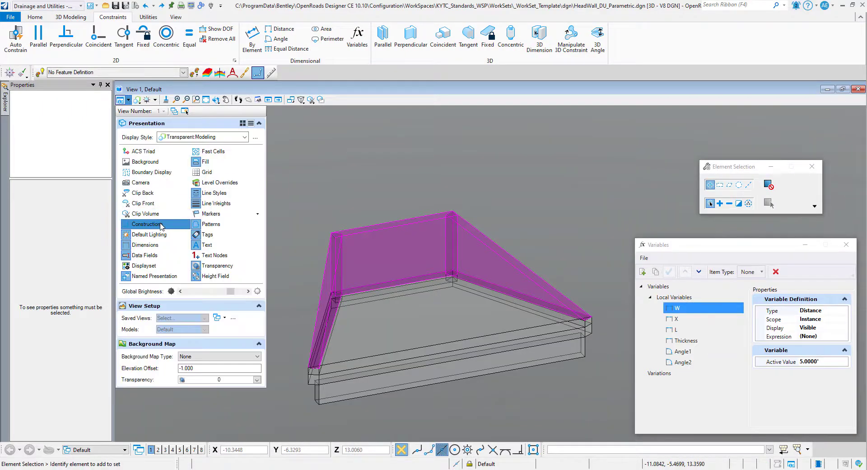
left_click(244, 137)
left_click(190, 245)
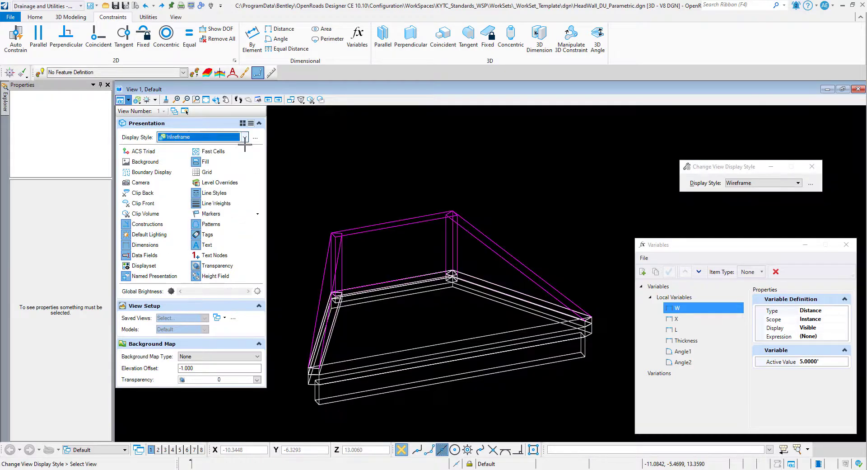
left_click(71, 17)
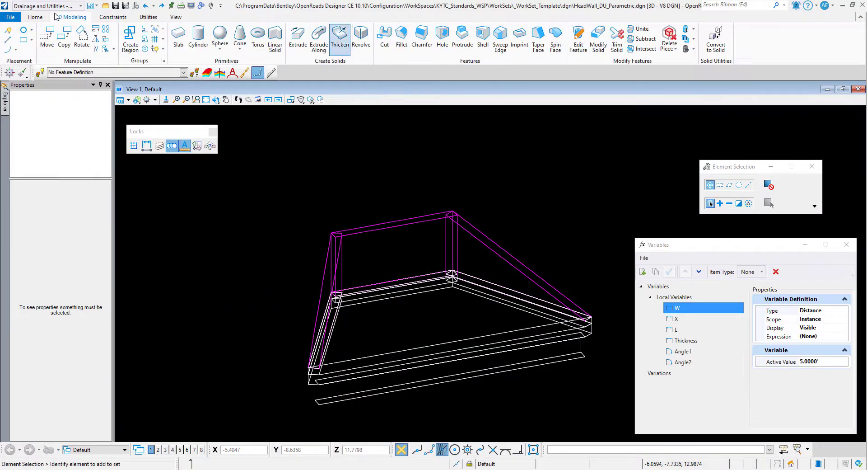
Place the cell's Elevation point above the headwall and set its class to Primary.
left_click(35, 17)
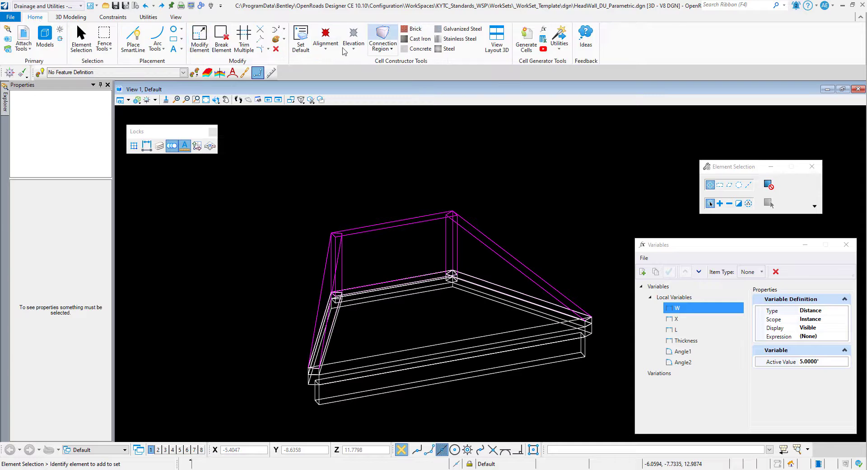
left_click(353, 38)
left_click(382, 63)
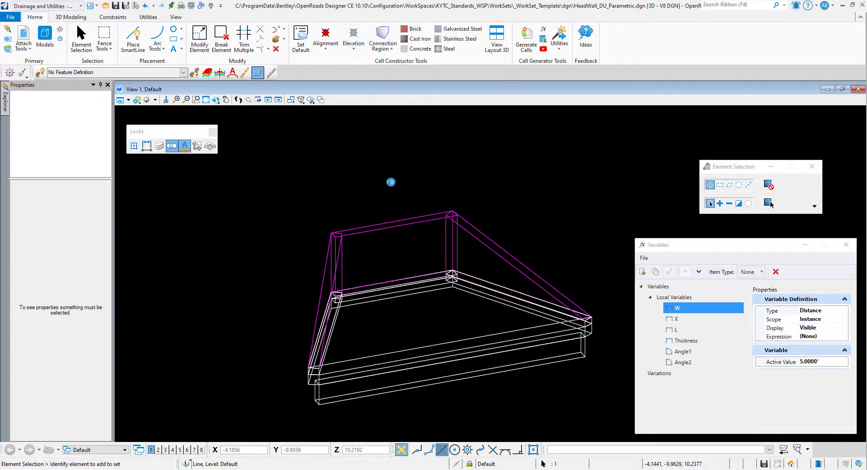
left_click(84, 227)
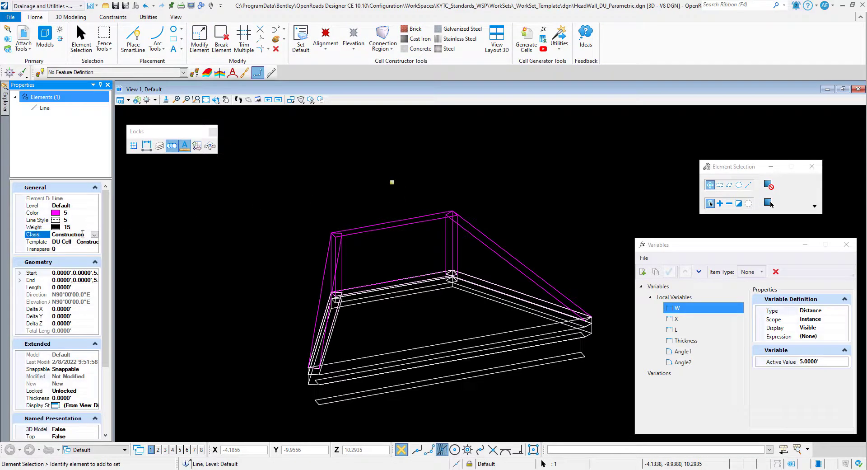
left_click(85, 242)
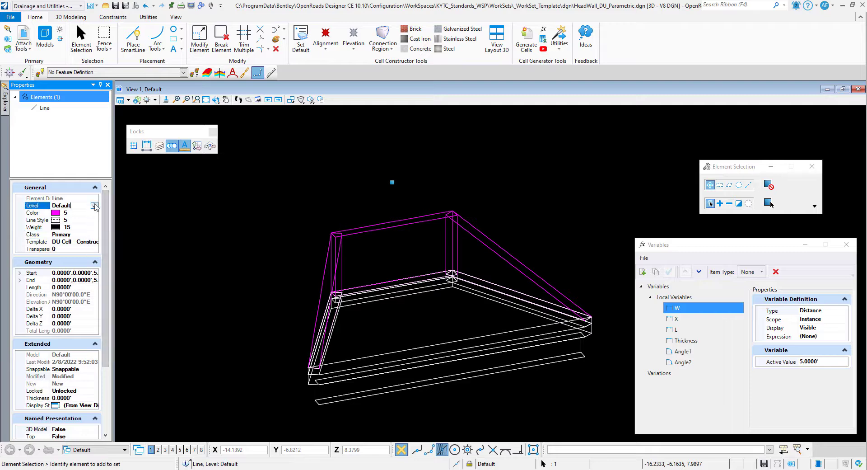
left_click(94, 206)
left_click(93, 288)
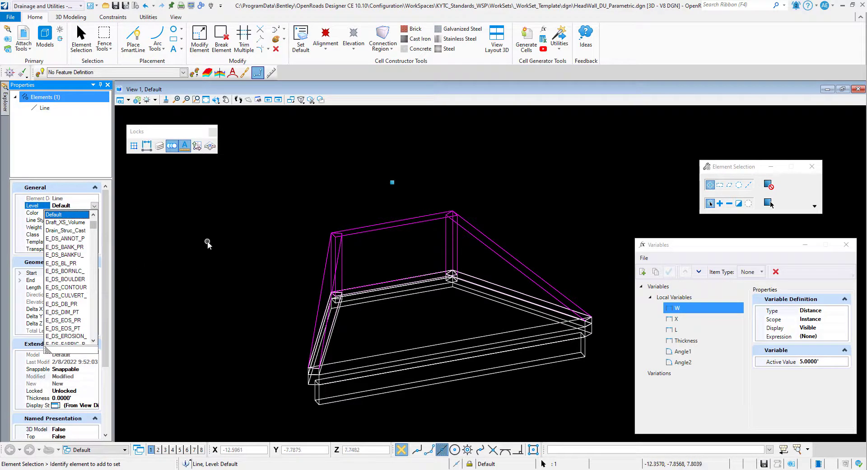
left_click(193, 212)
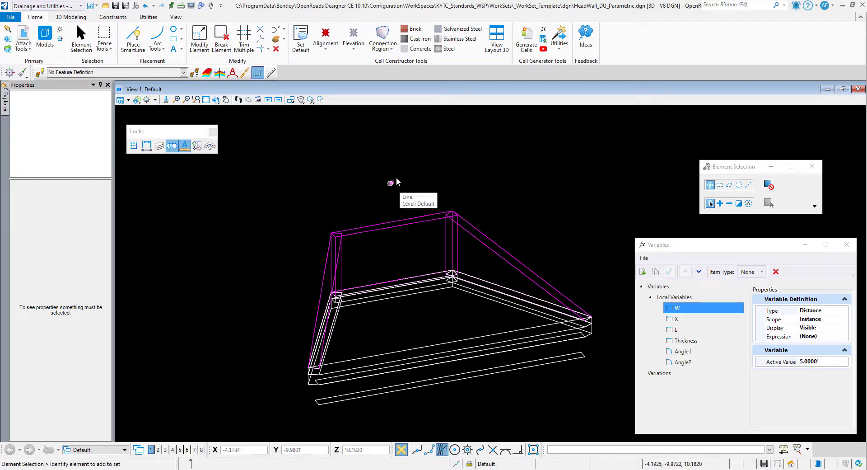
In the Front view, draw a vertical construction line about 3.4 ft long upward from the midpoint of the headwall's top edge.
left_click_drag(216, 100, 222, 123)
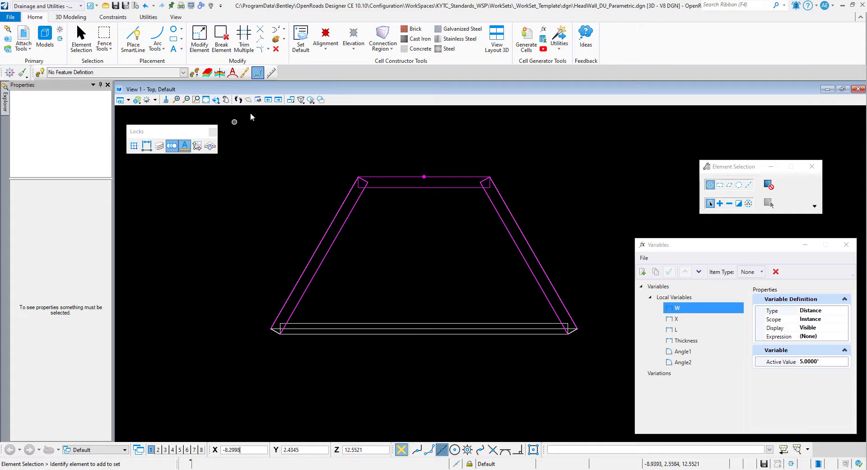
left_click_drag(216, 100, 231, 111)
left_click_drag(363, 211, 392, 140)
right_click(392, 139)
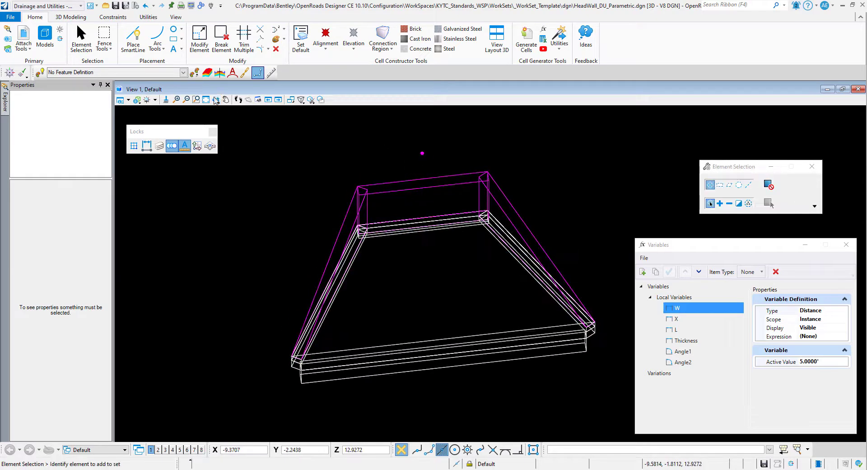
left_click_drag(217, 100, 239, 132)
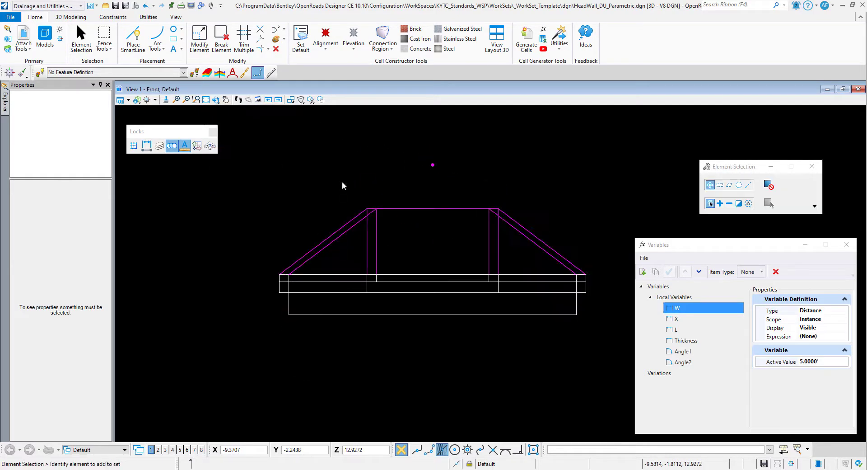
key("e")
left_click(308, 158)
left_click(432, 209)
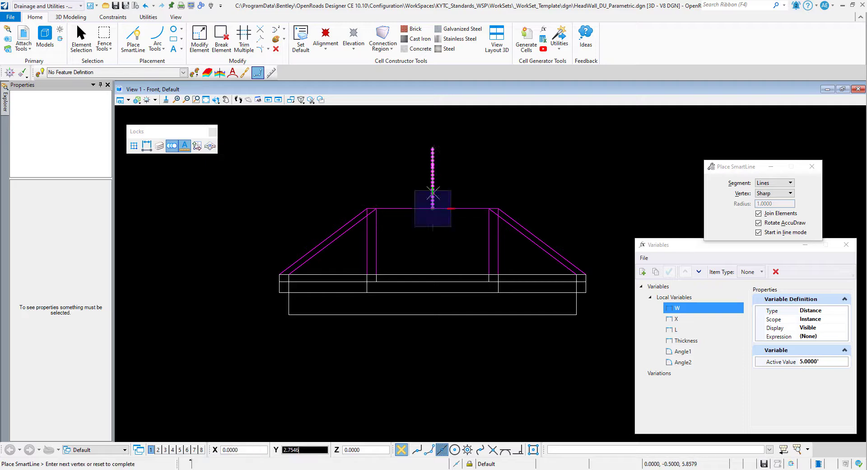
left_click(434, 134)
key("Escape")
Set the vertical construction line's color to 0 and its weight to 0.
left_click(435, 144)
left_click(82, 211)
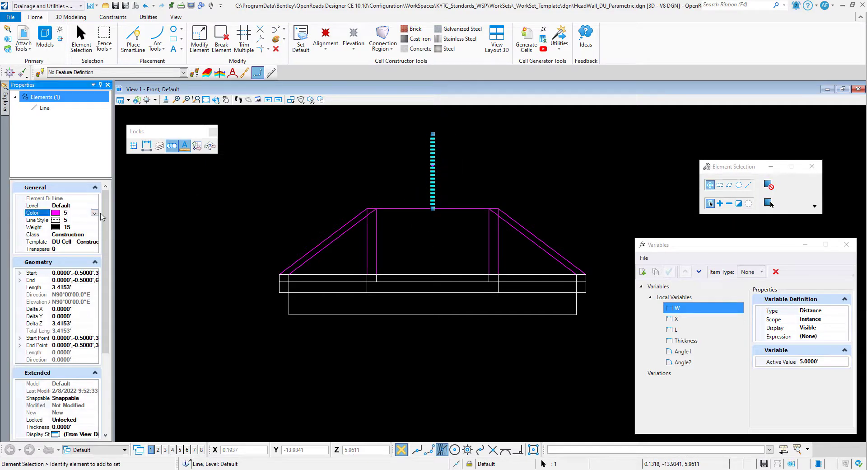
left_click(95, 212)
left_click(8, 251)
left_click(89, 227)
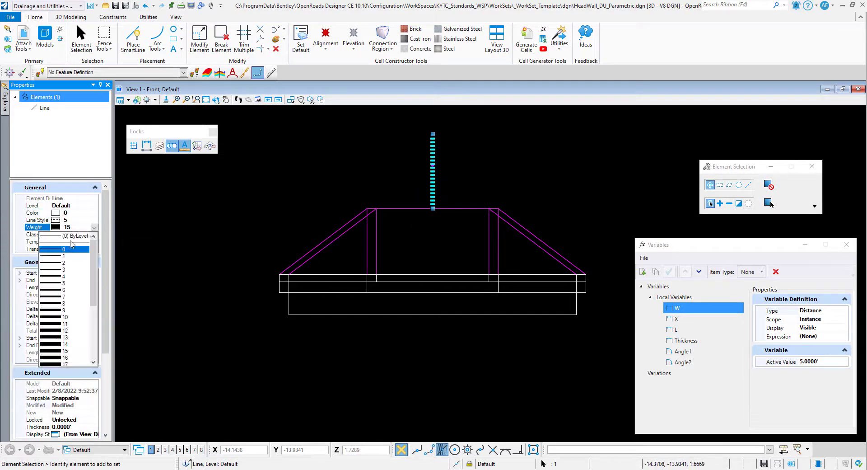
left_click(57, 250)
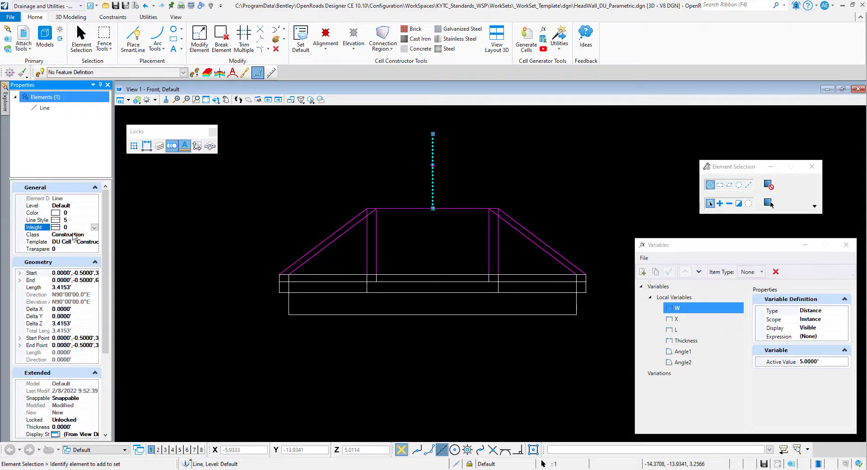
left_click(368, 175)
Move the vertical construction line down so its lower end sits at the midpoint of the headwall's front base edge.
left_click(216, 100)
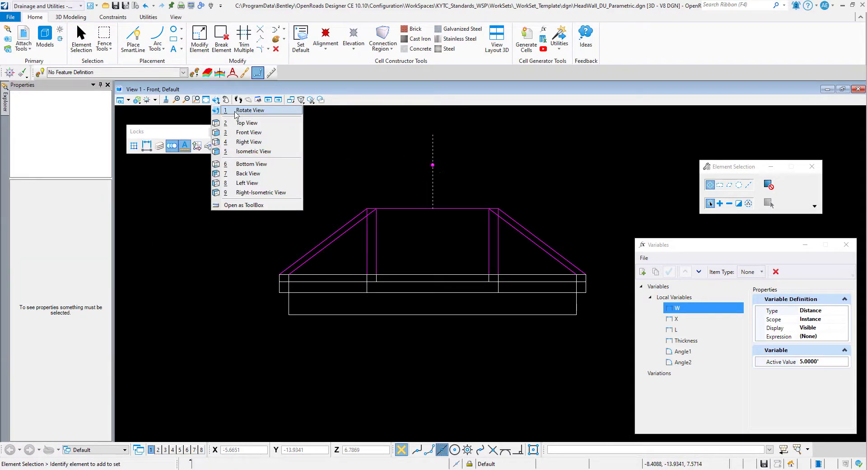
left_click(232, 111)
left_click(426, 237)
key("space")
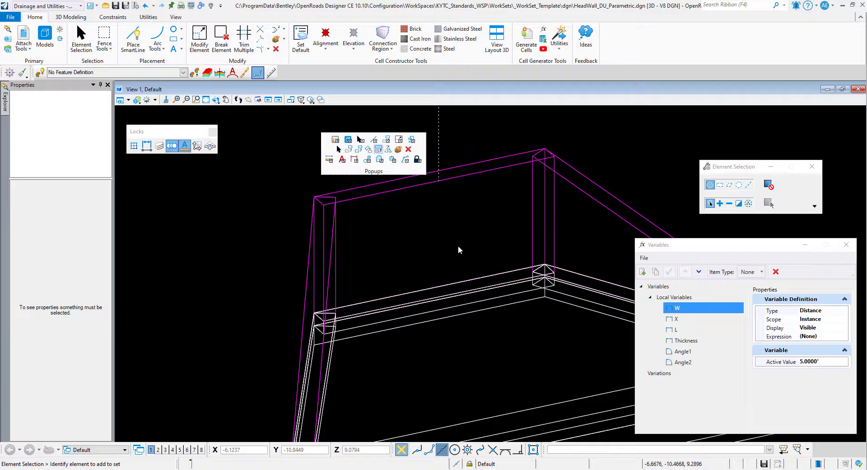
left_click(348, 149)
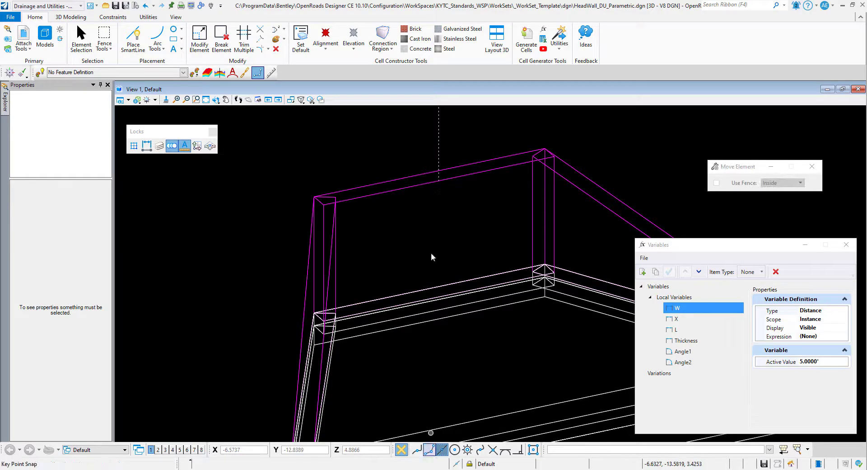
left_click(439, 180)
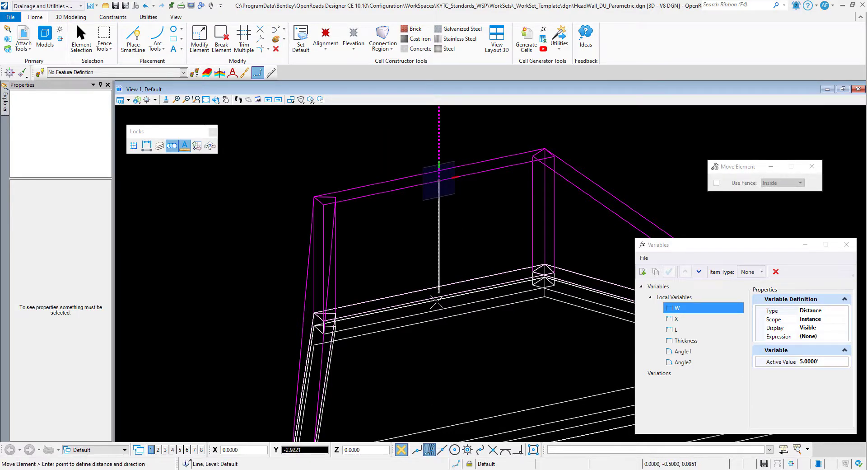
left_click(442, 282)
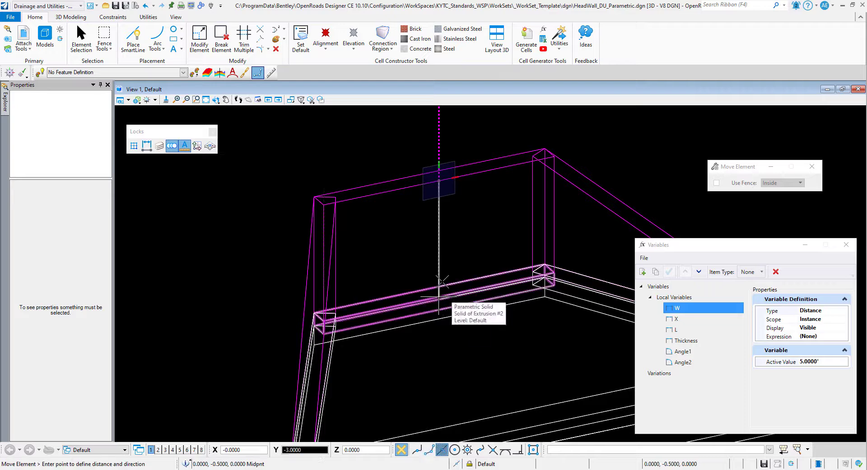
scroll(438, 308, "up", 3)
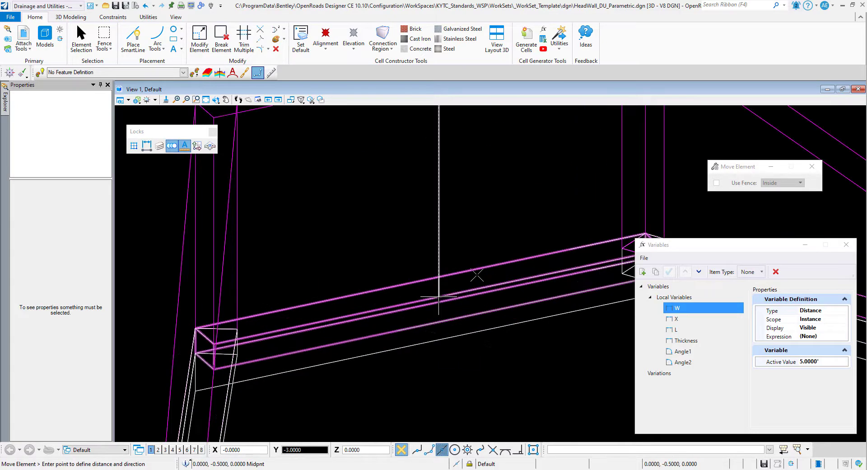
left_click(216, 103)
left_click_drag(378, 340, 351, 367)
scroll(351, 366, "down", 3)
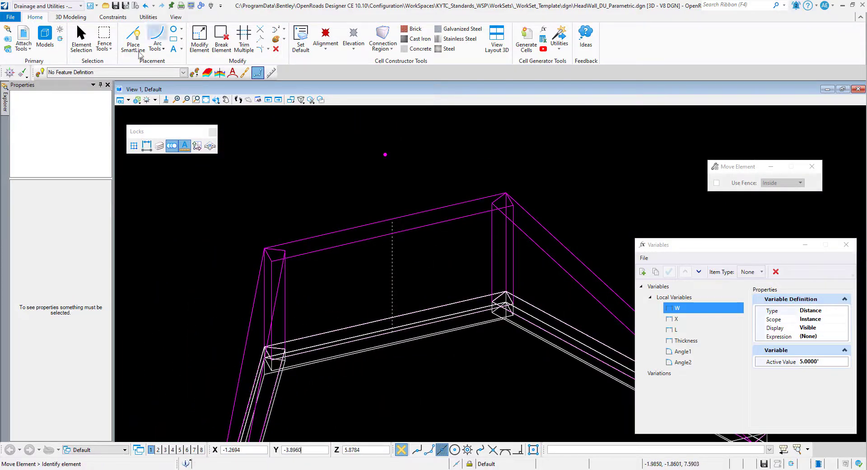
Apply a coincident 2D constraint between the vertical line's lower end and the midpoint of the headwall's base edge.
left_click(113, 17)
left_click(98, 39)
scroll(399, 339, "up", 3)
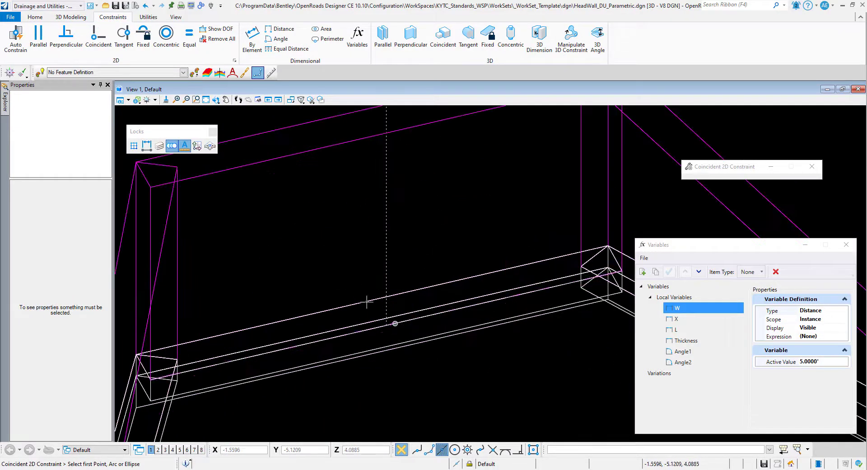
left_click(390, 324)
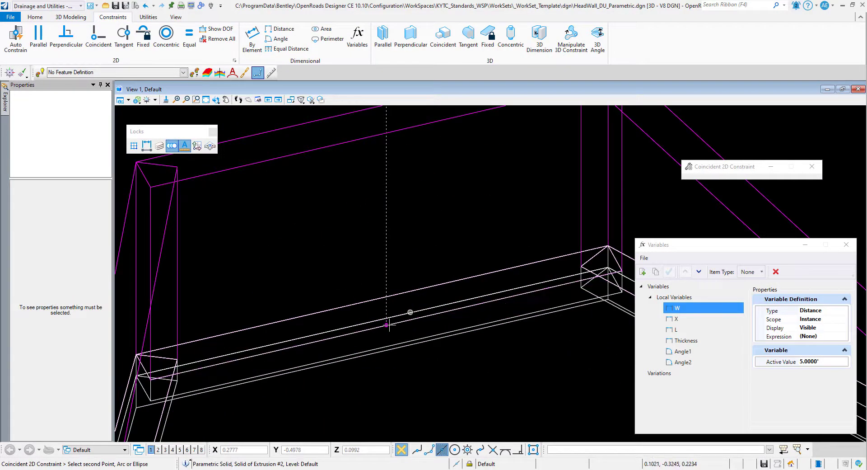
left_click(430, 453)
left_click(389, 312)
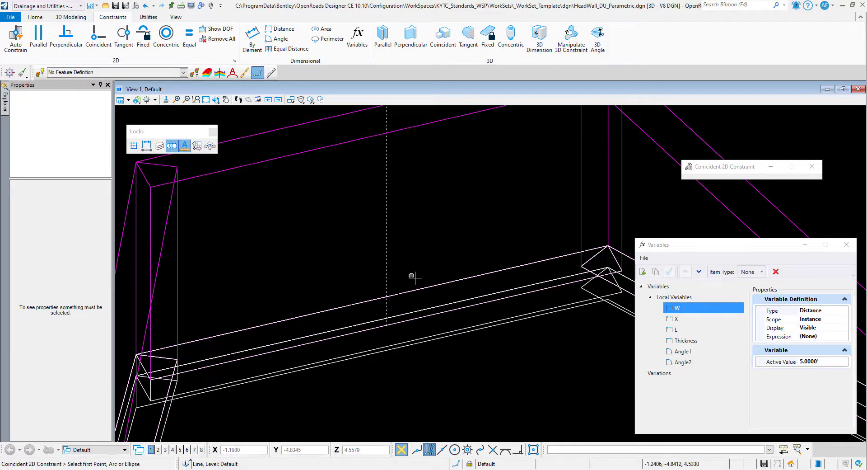
key("Escape")
Add a by-element dimensional constraint of 3.0000' to the vertical construction line.
left_click(385, 310)
left_click(340, 264)
scroll(340, 264, "down", 2)
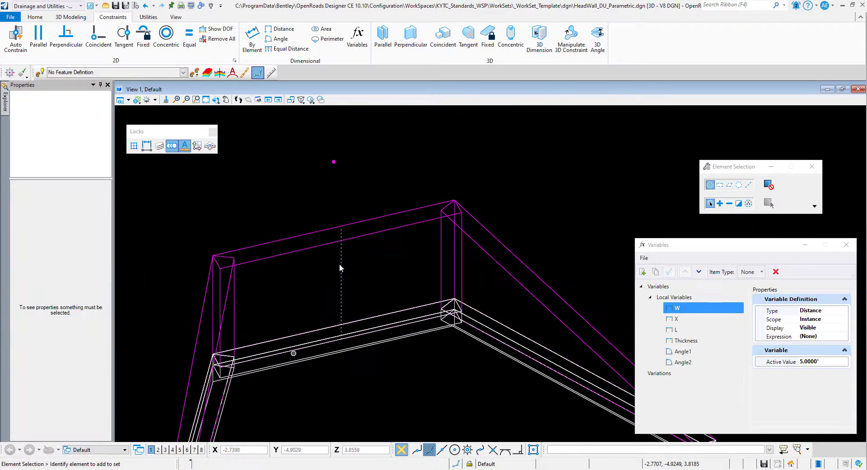
left_click(249, 36)
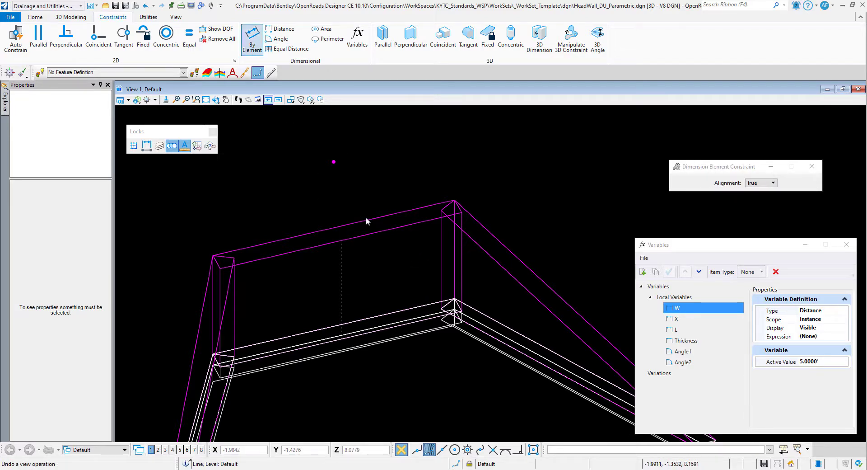
Try to make the vertical line's upper end coincident with the elevation point above the headwall.
left_click(98, 36)
left_click(340, 249)
left_click(342, 248)
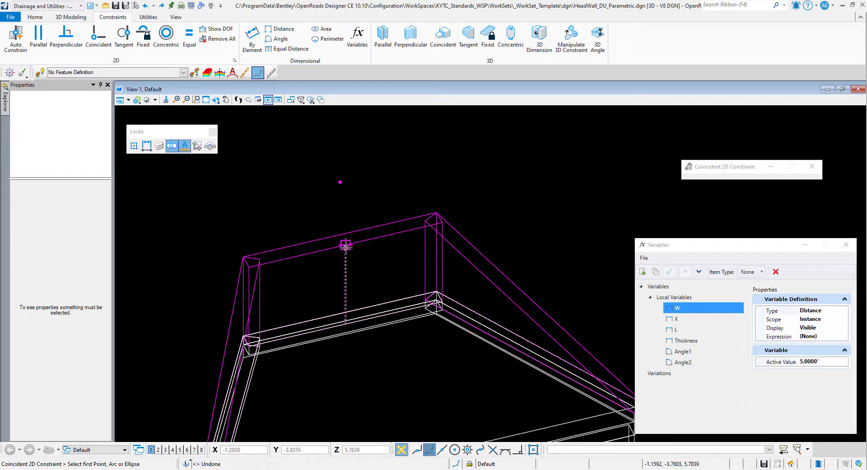
left_click(345, 246)
left_click(340, 182)
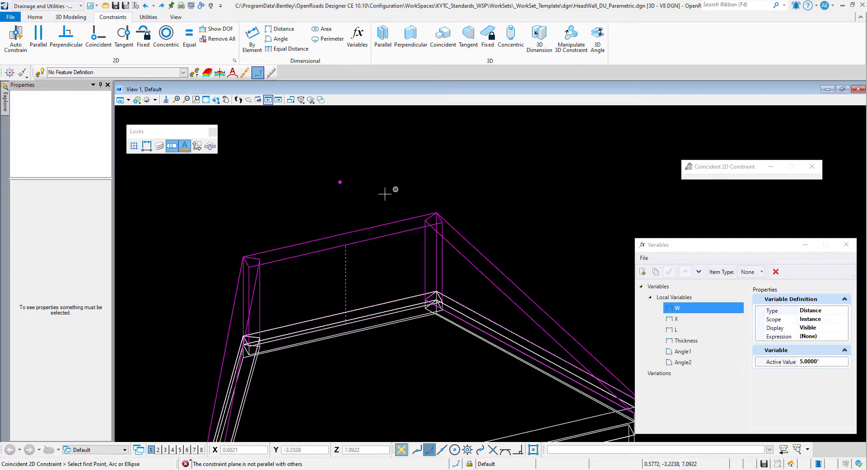
Move the elevation point from above the headwall onto the upper end of the vertical construction line.
left_click(216, 100)
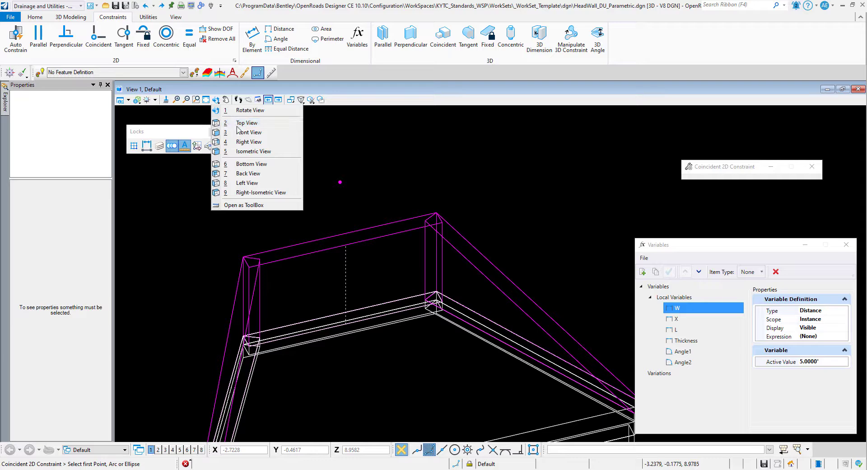
left_click(247, 118)
key("Escape")
left_click(383, 198)
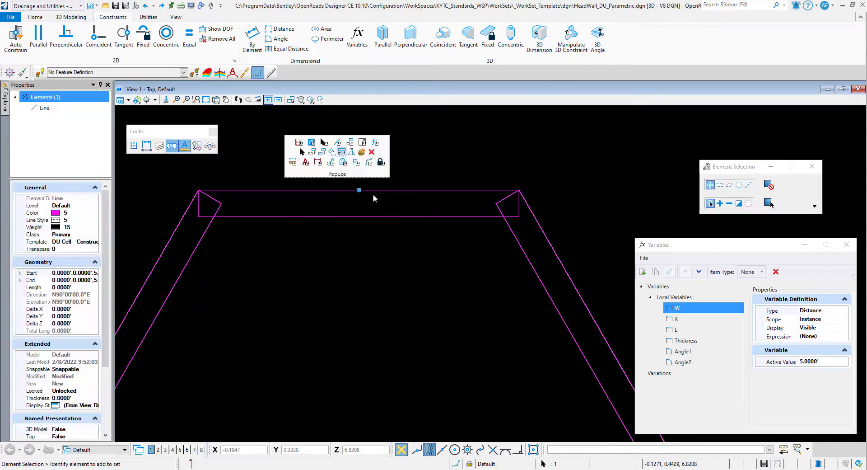
left_click(315, 153)
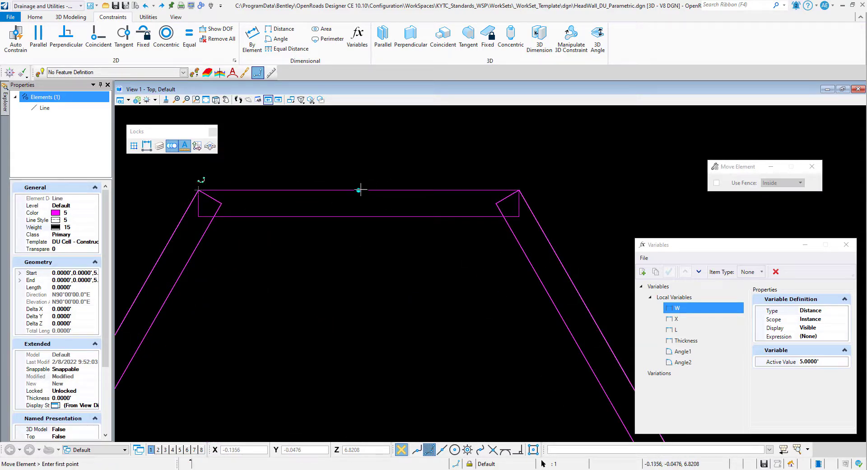
left_click(360, 189)
left_click(216, 100)
left_click(235, 111)
left_click_drag(284, 236, 390, 174)
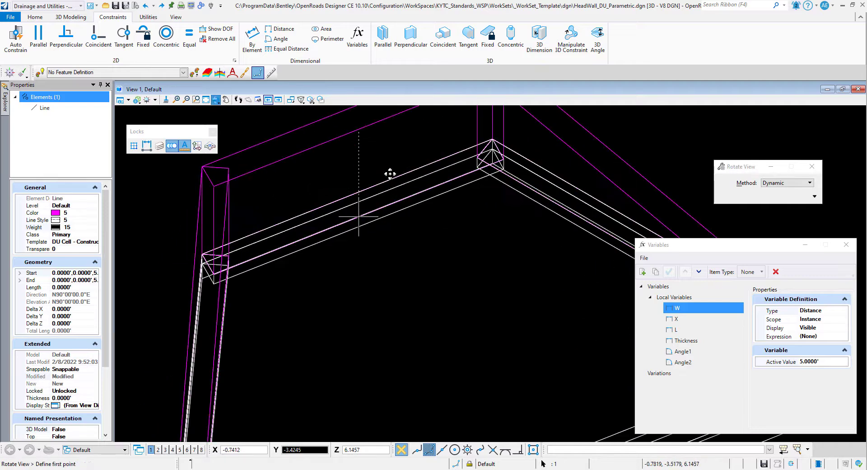
right_click(390, 174)
scroll(360, 137, "up", 1)
left_click(360, 135)
right_click(383, 158)
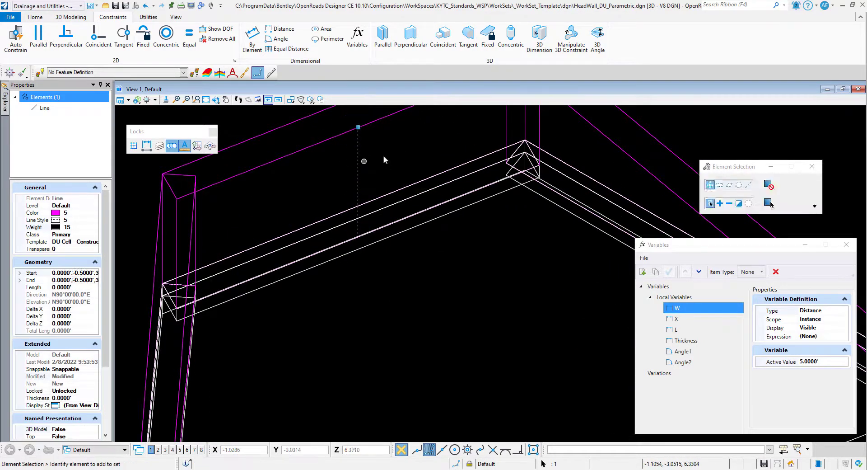
Apply a coincident 2D constraint between the elevation point and the vertical line's upper end, and select the line to check its constraints.
left_click(98, 38)
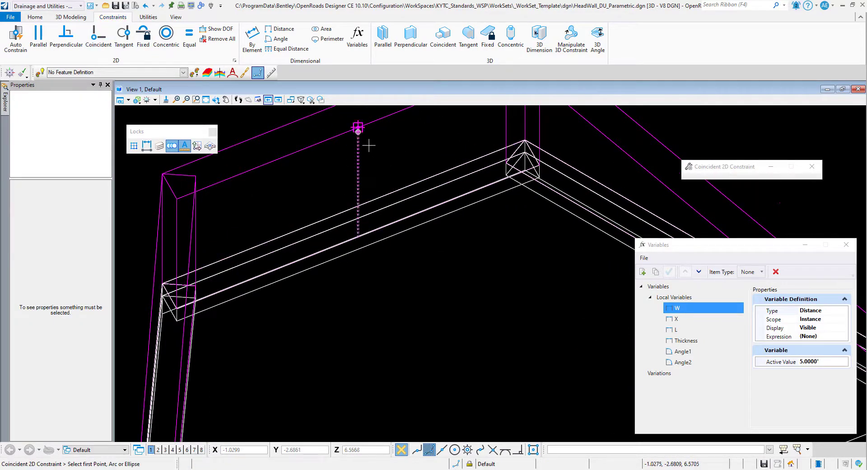
left_click(358, 130)
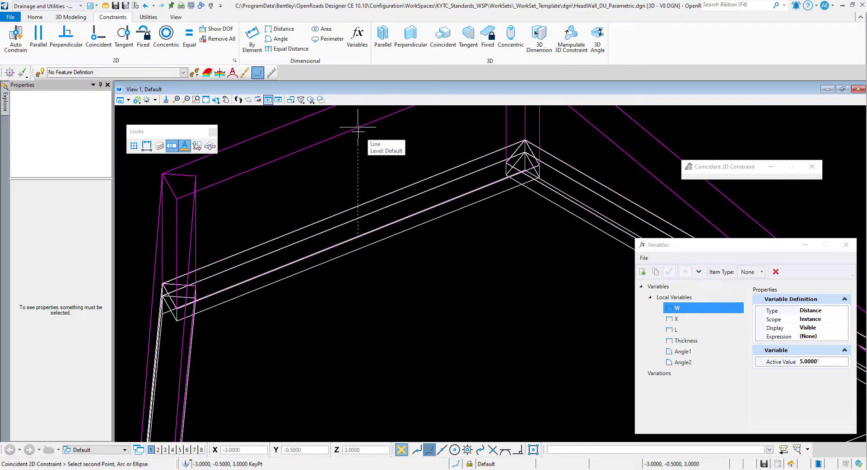
right_click(359, 158)
left_click(358, 160)
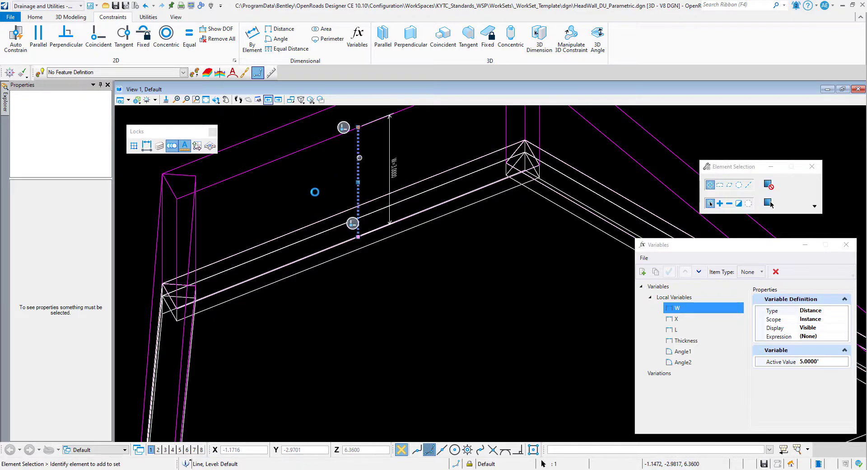
Clear the selection and set the active value of variable W to 10.0000'.
left_click(281, 284)
scroll(276, 280, "down", 2)
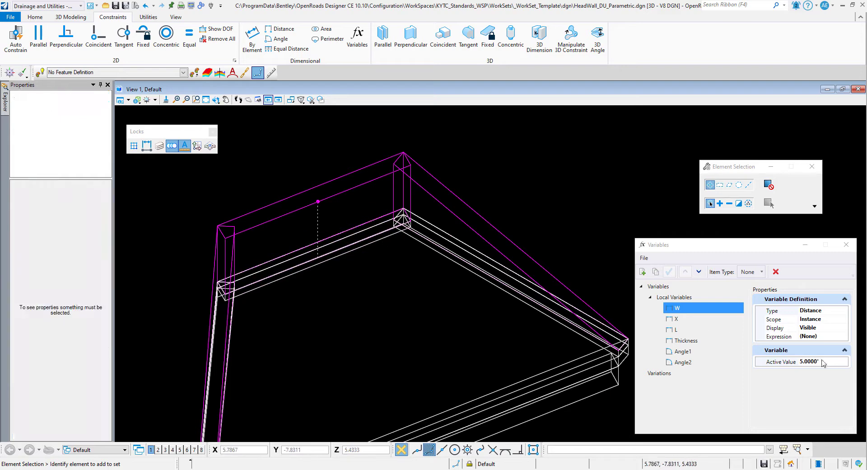
key("Return")
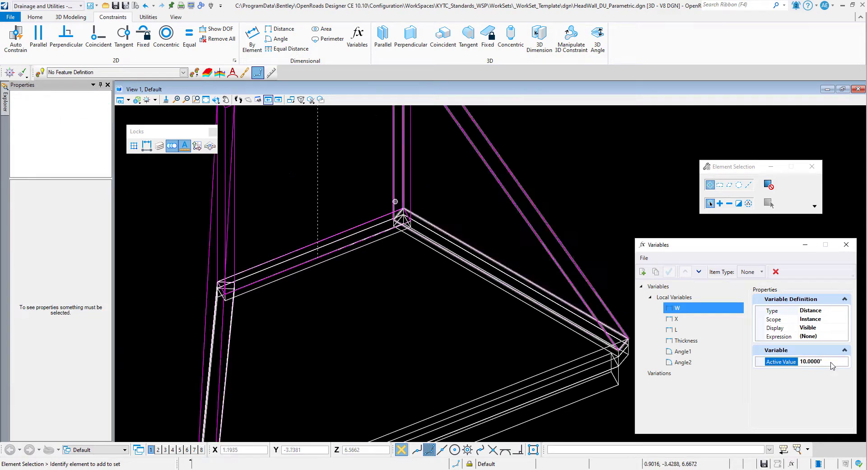
Place a bottom elevation point in the headwall cell.
left_click(72, 17)
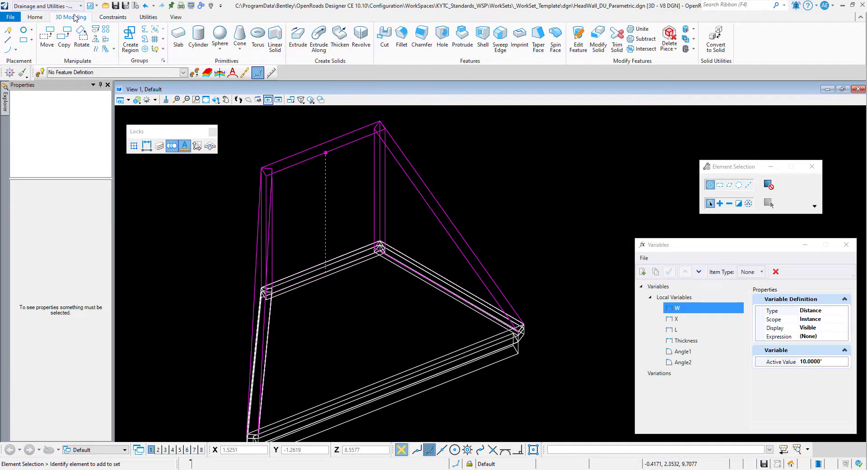
left_click(40, 18)
left_click(354, 41)
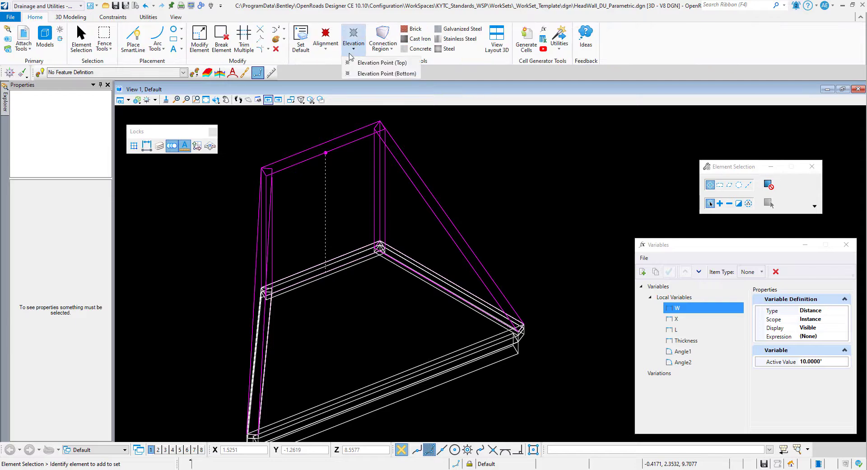
left_click(375, 74)
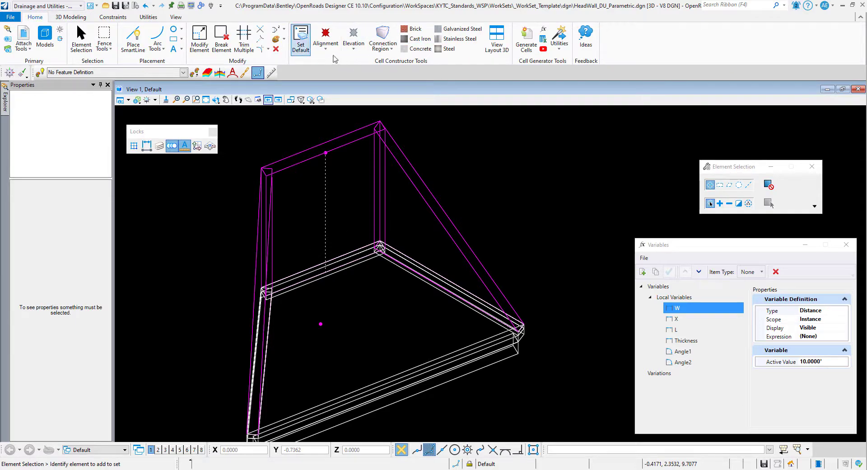
Place a construction alignment line in the cell and end the line placement command.
left_click(331, 56)
left_click(345, 73)
scroll(519, 137, "down", 1)
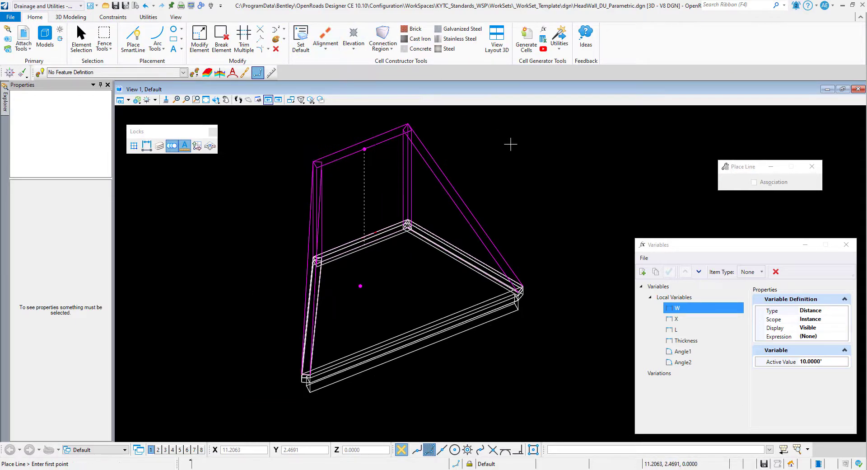
scroll(380, 221, "up", 2)
key("Escape")
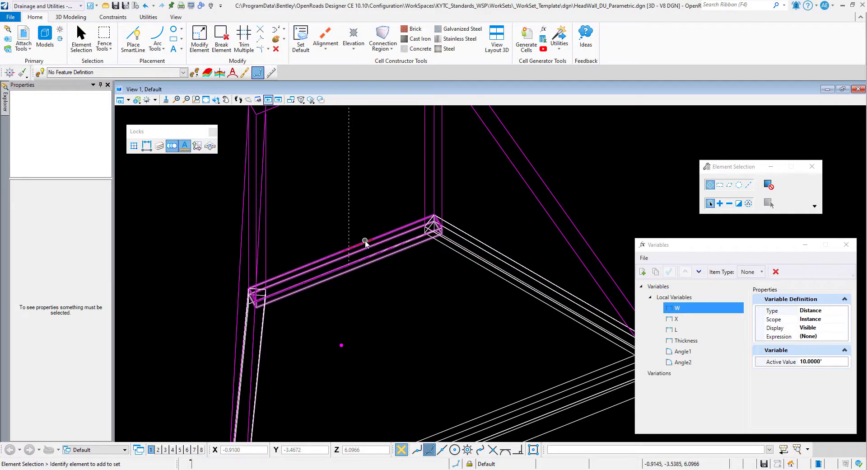
Reshape the alignment line in top view to run about 4.17' perpendicular from the headwall toward the front, then restore a rotated 3D view.
left_click(364, 243)
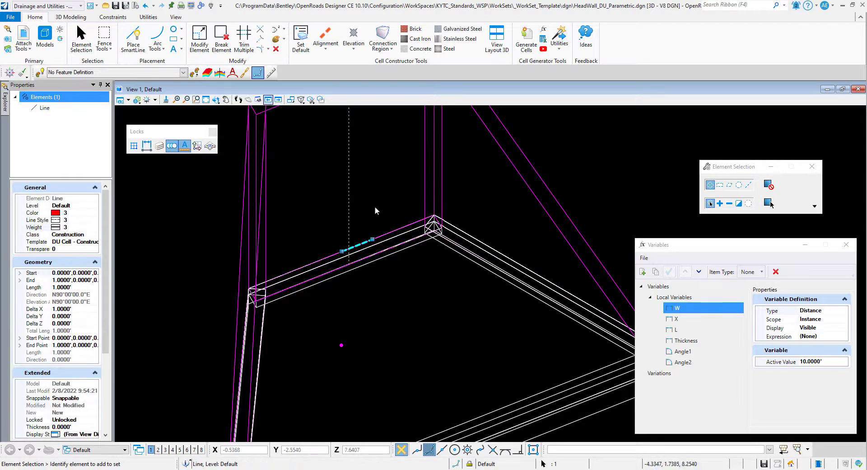
left_click(216, 100)
left_click(229, 121)
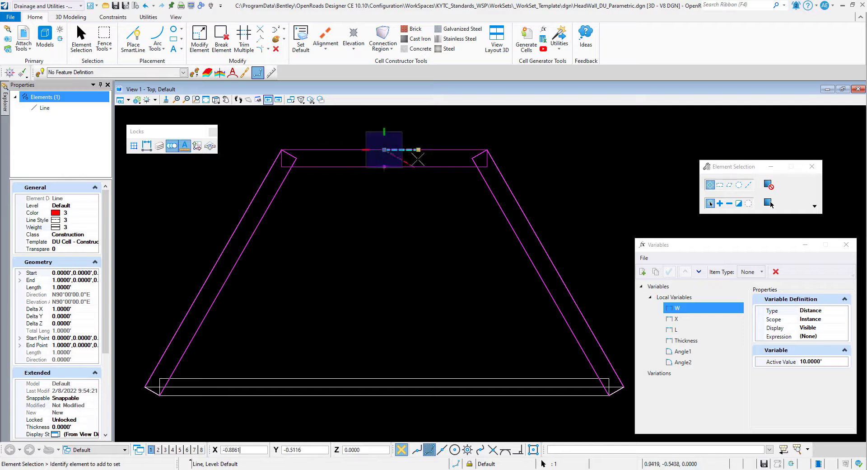
left_click_drag(417, 159, 387, 296)
left_click(217, 100)
left_click(230, 112)
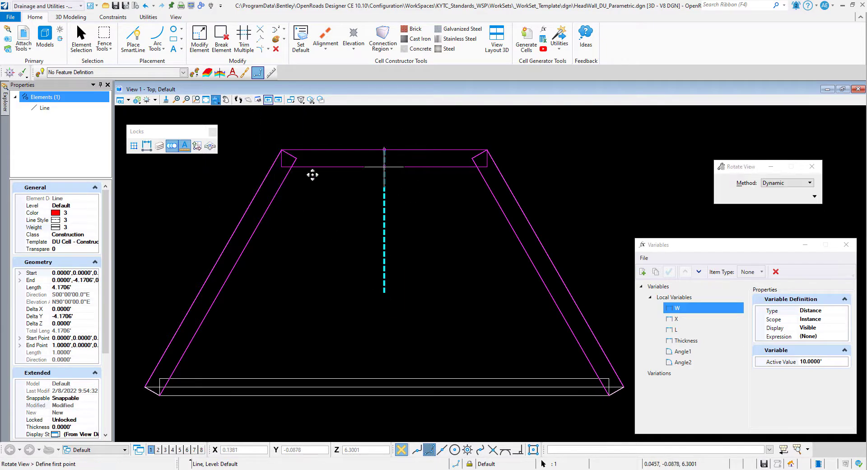
left_click_drag(355, 212, 457, 135)
right_click(457, 134)
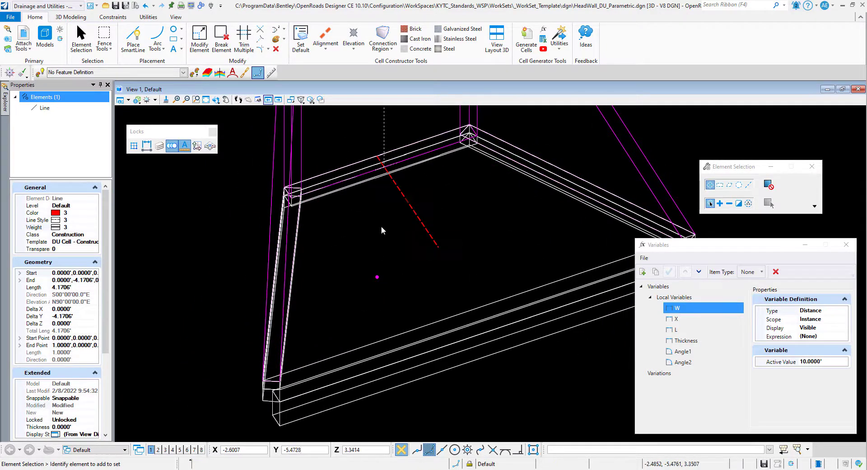
Move the bottom elevation point onto the lower end of the vertical construction line at the headwall's base.
left_click(377, 276)
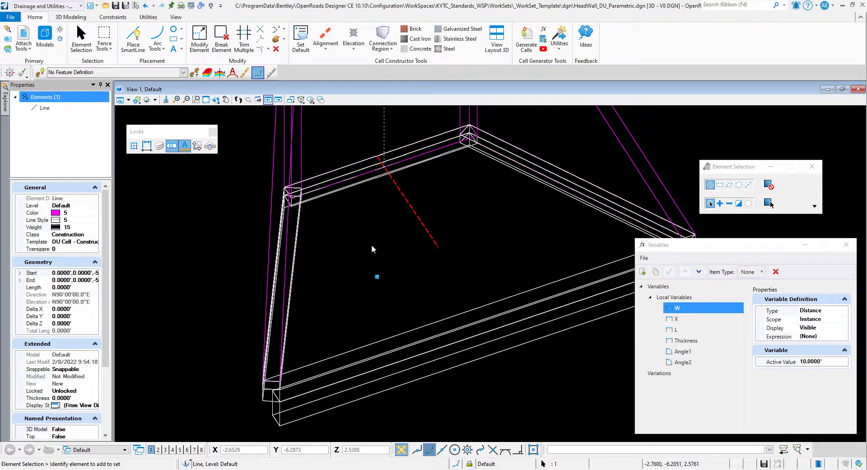
left_click(360, 256)
scroll(386, 163, "up", 2)
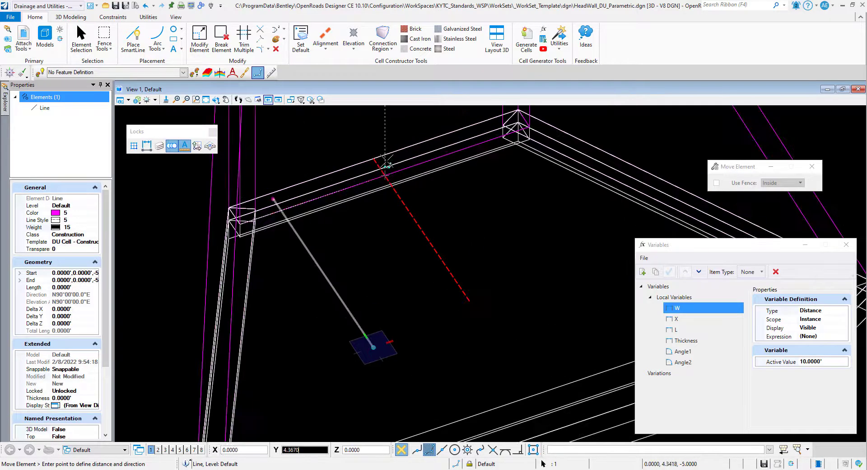
left_click(387, 163)
right_click(387, 172)
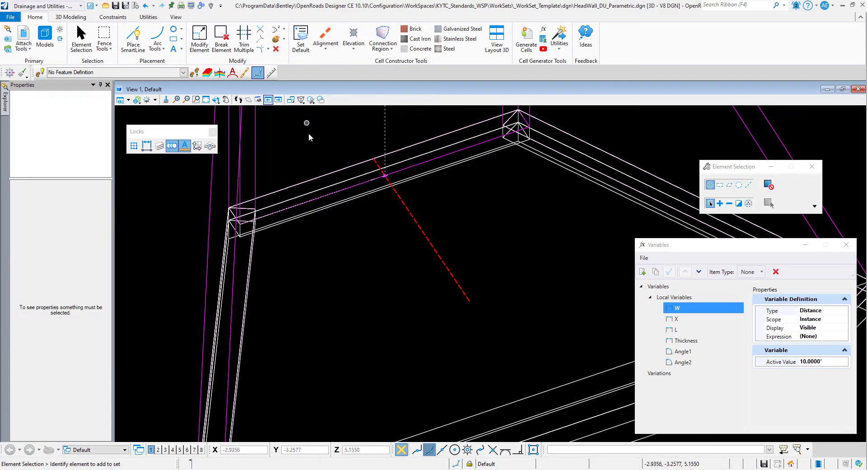
Move the alignment line so its headwall end sits on the lower end of the vertical construction line.
scroll(309, 137, "up", 2)
left_click(362, 181)
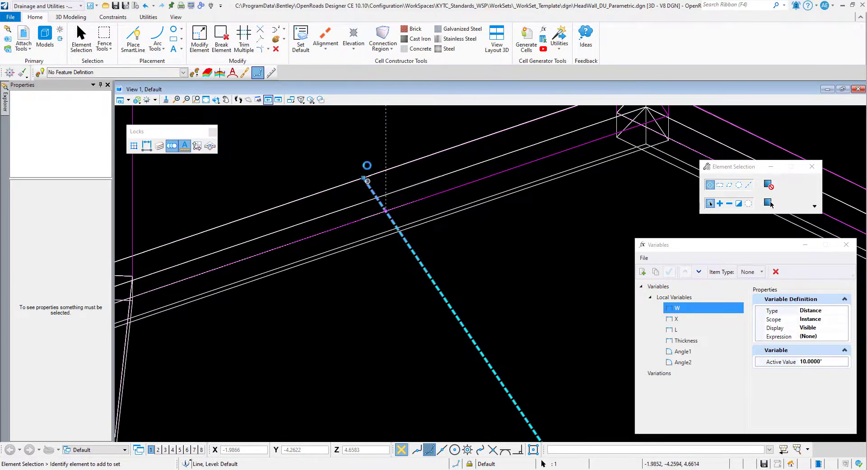
mouse_move(359, 156)
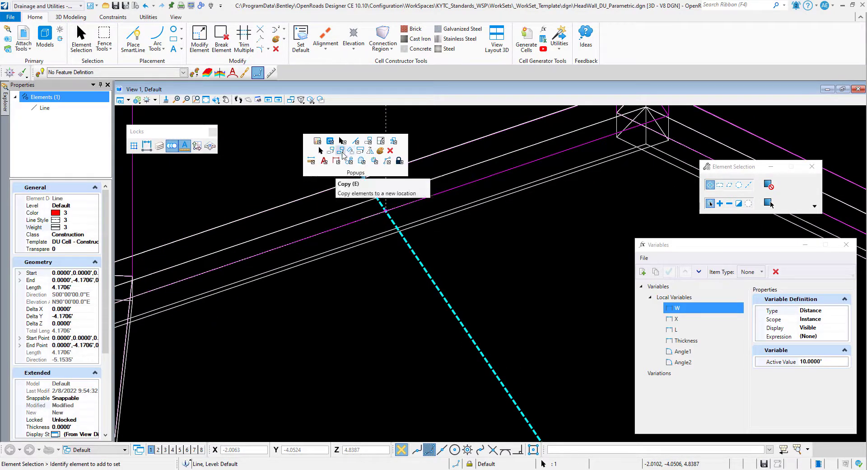
left_click(338, 151)
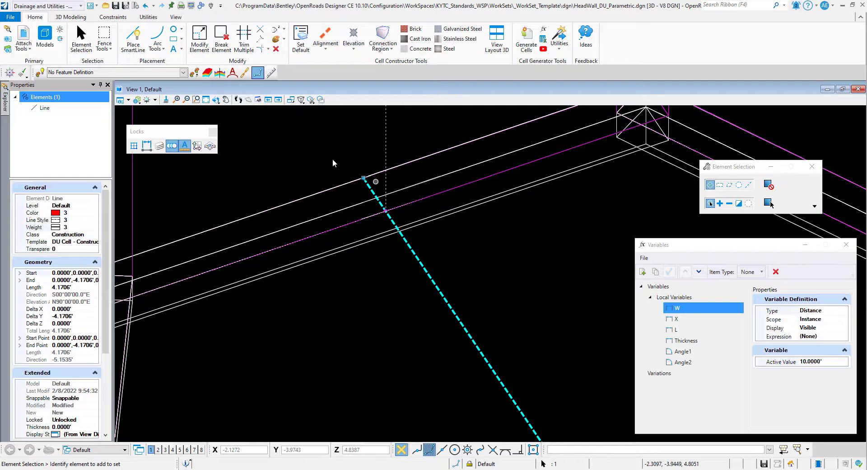
left_click(385, 210)
key("Escape")
scroll(493, 268, "down", 3)
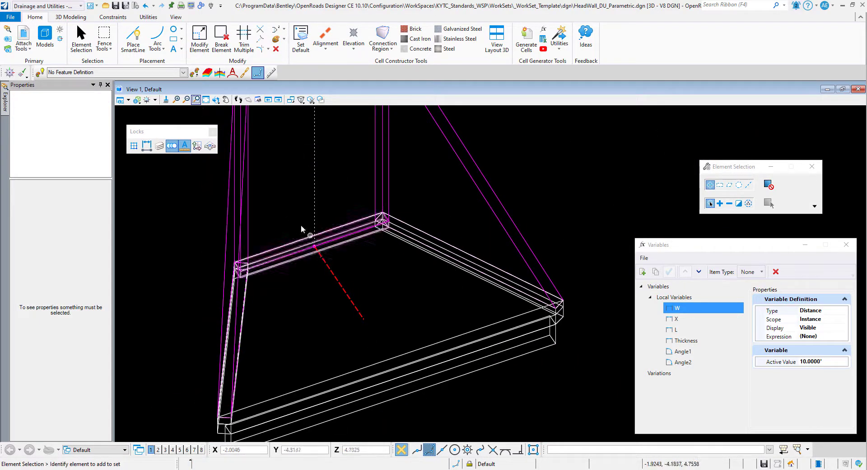
Change the class of the bottom elevation point and the alignment line to Primary.
left_click(315, 246)
double_click(86, 235)
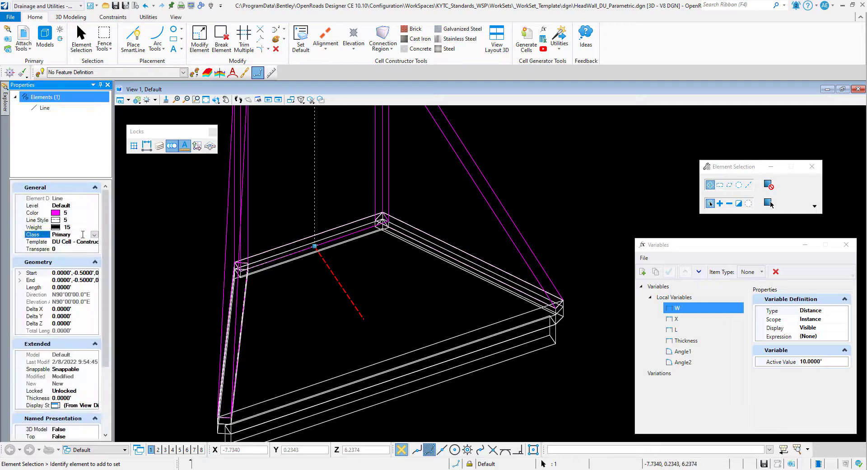
left_click(338, 281)
double_click(89, 234)
left_click(215, 238)
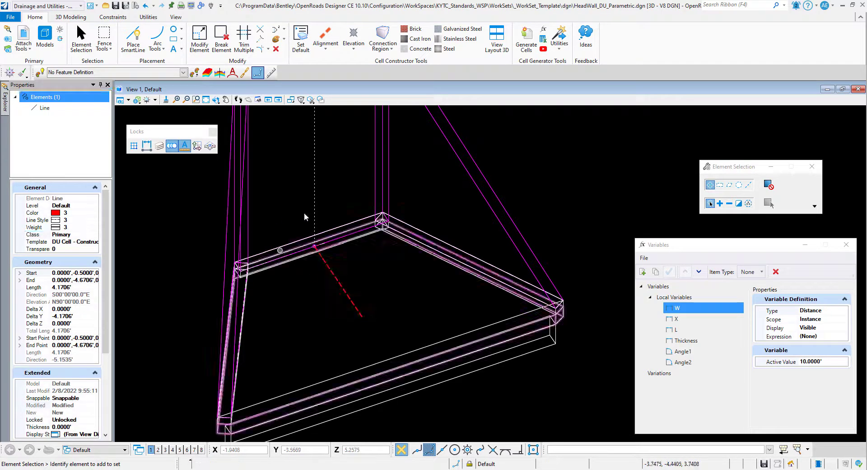
middle_click_drag(215, 238, 258, 154, "shift")
left_click(216, 100)
left_click_drag(250, 204, 269, 220)
right_click(270, 220)
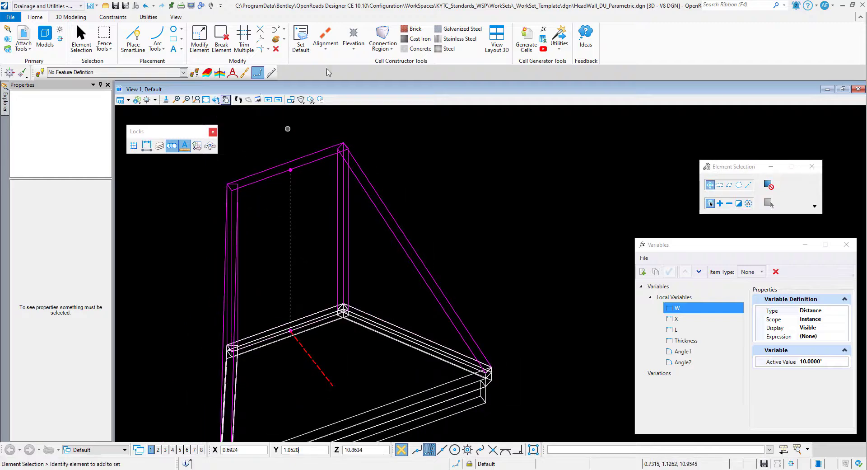
Place a cube connection region in the cell and end the block placement command.
left_click(388, 51)
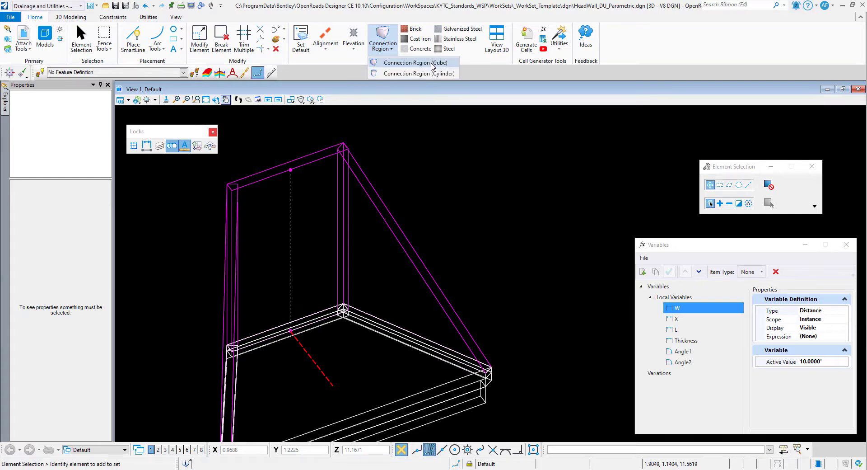
left_click(431, 64)
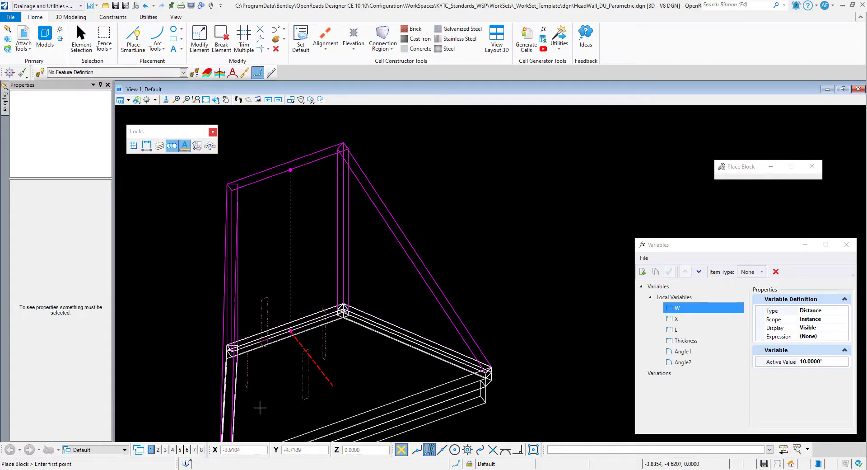
key("Escape")
Delete three of the cube connection region's four side shapes, keeping the one at the back.
left_click(247, 382)
key("Delete")
left_click(303, 373)
key("Delete")
left_click(325, 344)
key("Delete")
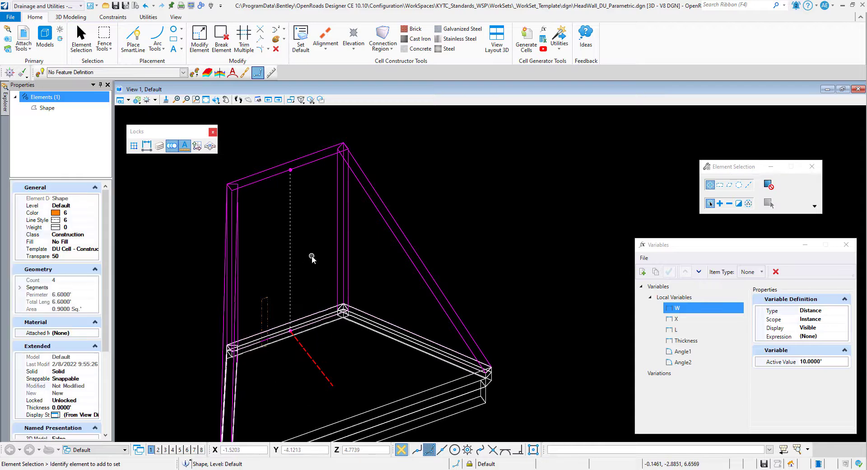
Move the remaining connection region shape by its bottom edge midpoint onto the lower end of the vertical construction line.
scroll(266, 327, "up", 3)
left_click(271, 316)
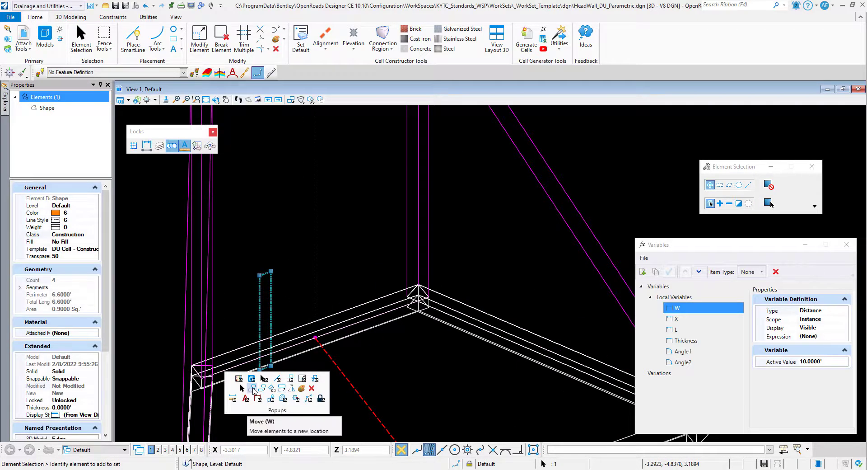
left_click(253, 388)
scroll(265, 377, "up", 2)
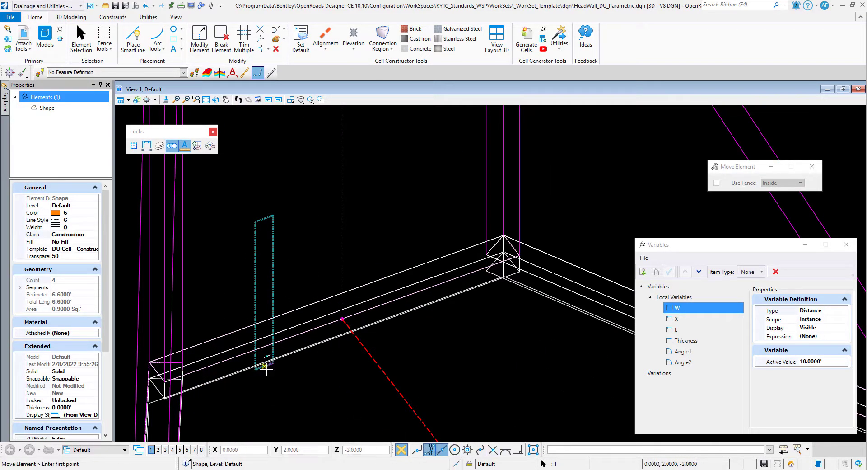
left_click(266, 368)
left_click(342, 319)
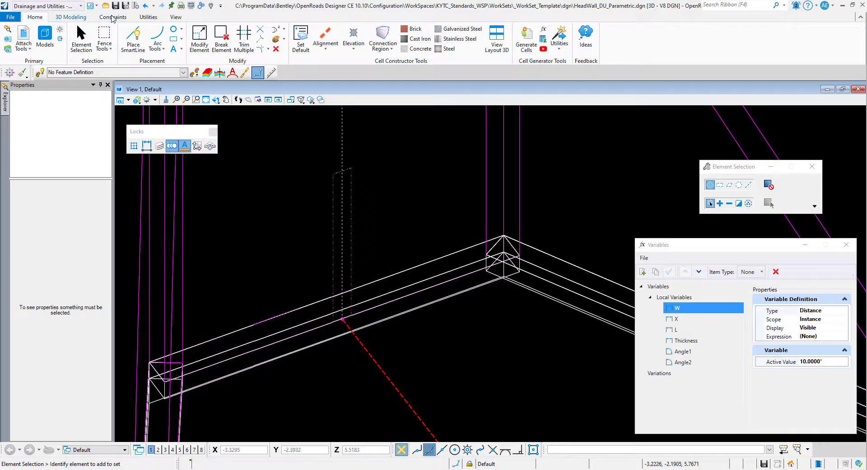
Open the full lock settings, and apply a coincident 2D constraint to the connection region shape's lower end at the vertical line's base.
left_click(112, 17)
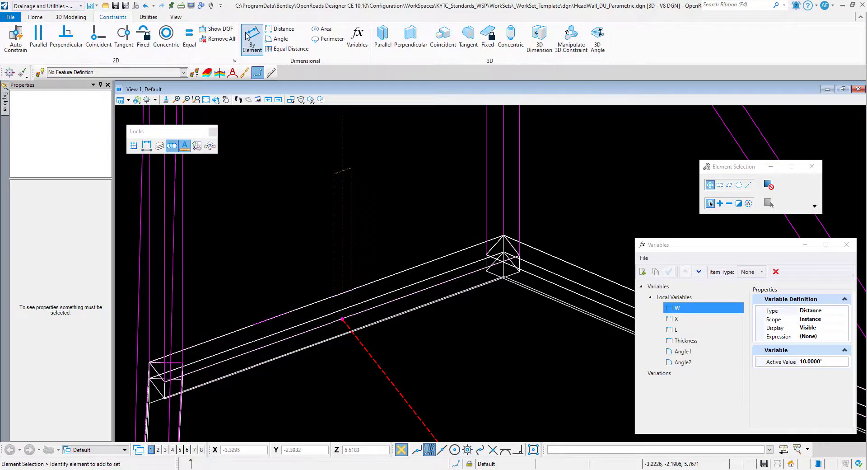
left_click(99, 38)
scroll(329, 315, "up", 3)
left_click(329, 317)
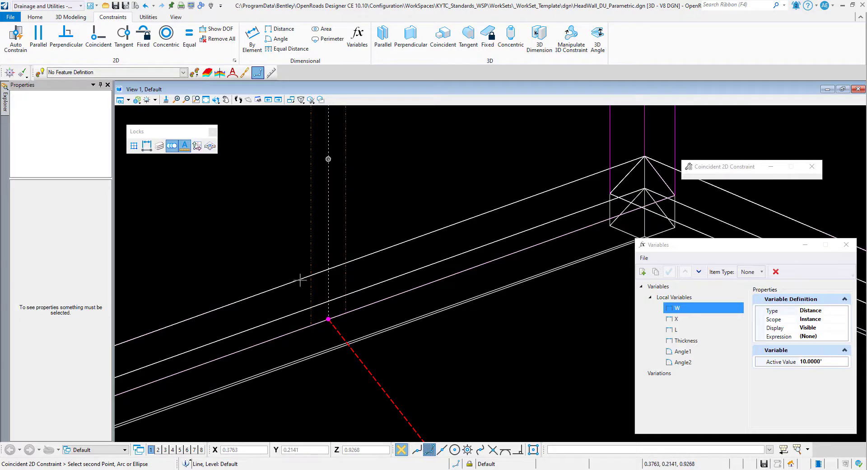
left_click(470, 463)
left_click(493, 440)
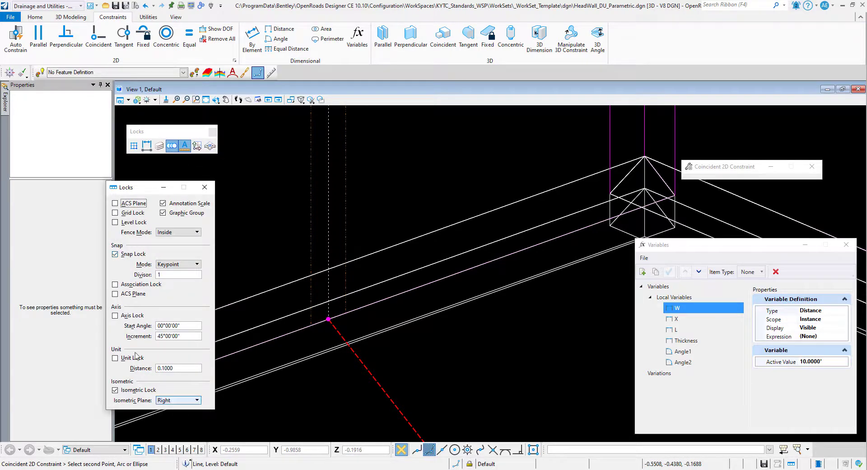
right_click(355, 316)
left_click(206, 188)
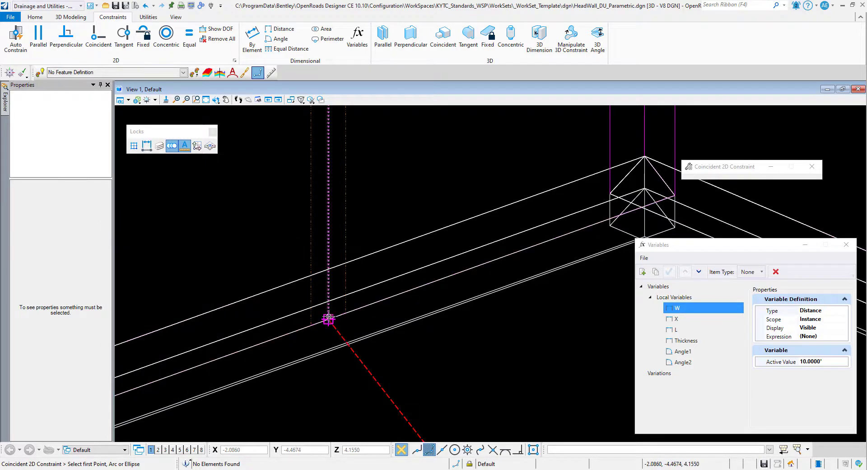
left_click(345, 312)
left_click(318, 391)
scroll(318, 389, "down", 4)
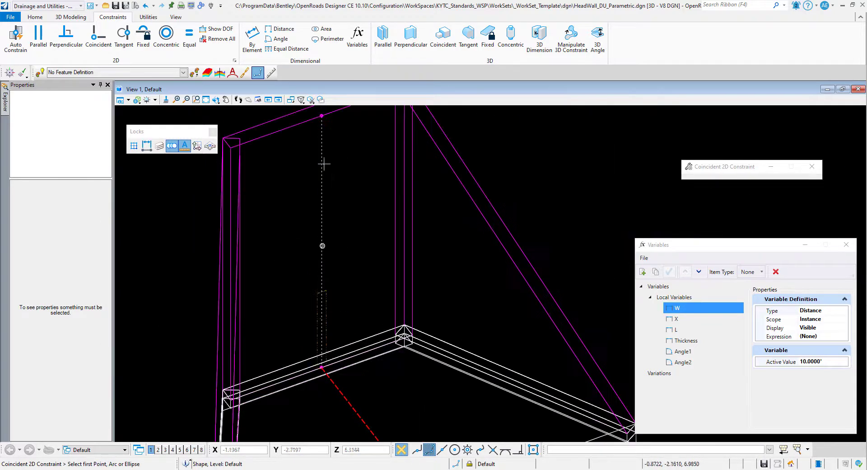
Make the connection region shape's top edge coincident with the vertical line's upper end, and select the shape to check its constraints.
left_click(322, 292)
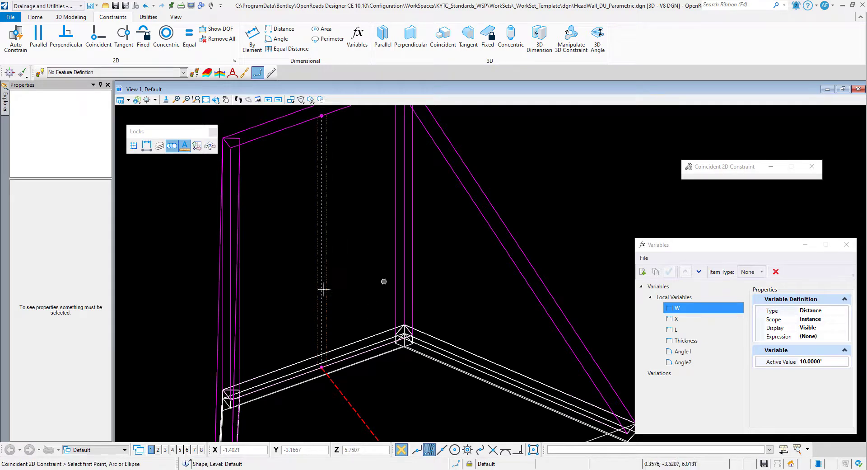
right_click(348, 240)
scroll(348, 240, "down", 3)
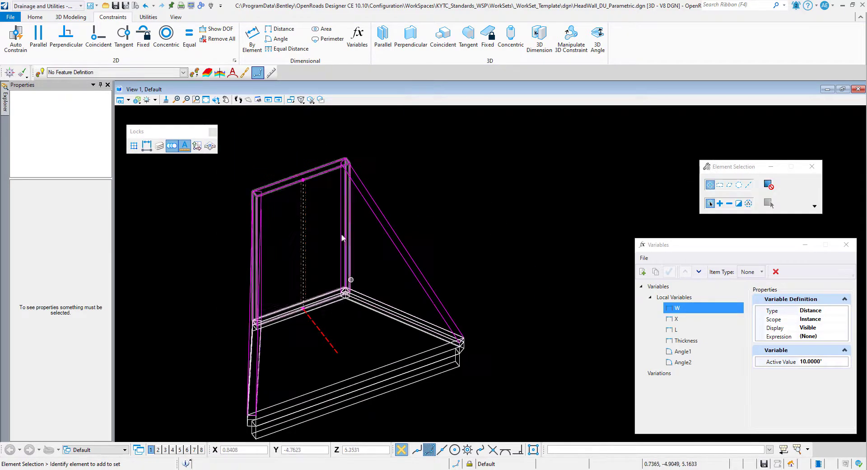
left_click(216, 99)
middle_click_drag(271, 216, 290, 187, "shift")
left_click(304, 210)
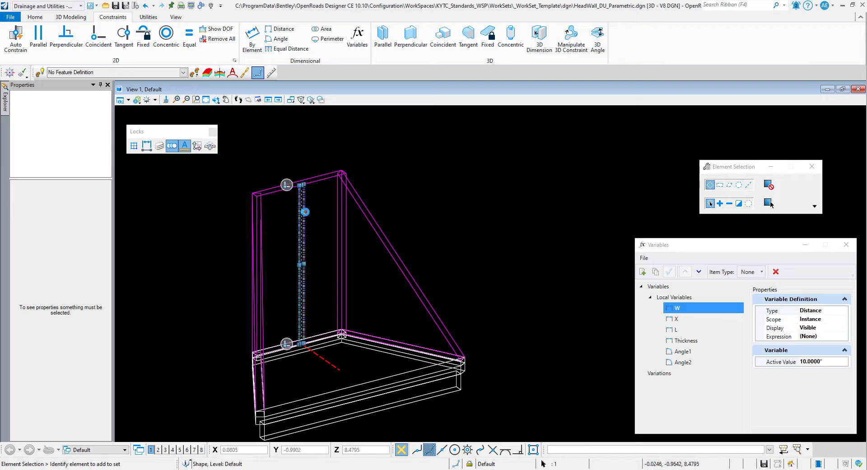
left_click(75, 219)
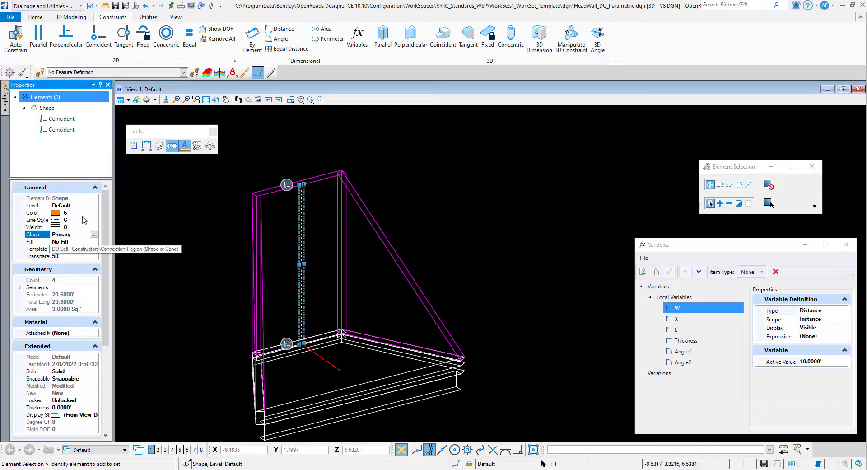
left_click(73, 206)
left_click(94, 205)
scroll(95, 226, "up", 3)
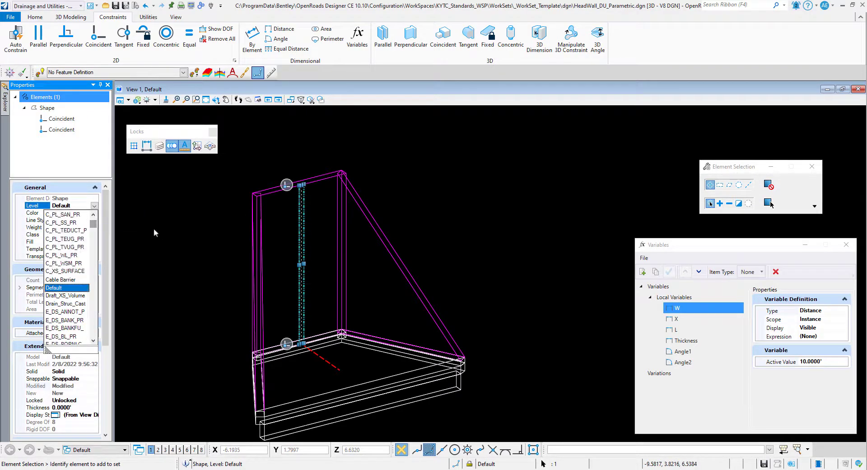
left_click(169, 214)
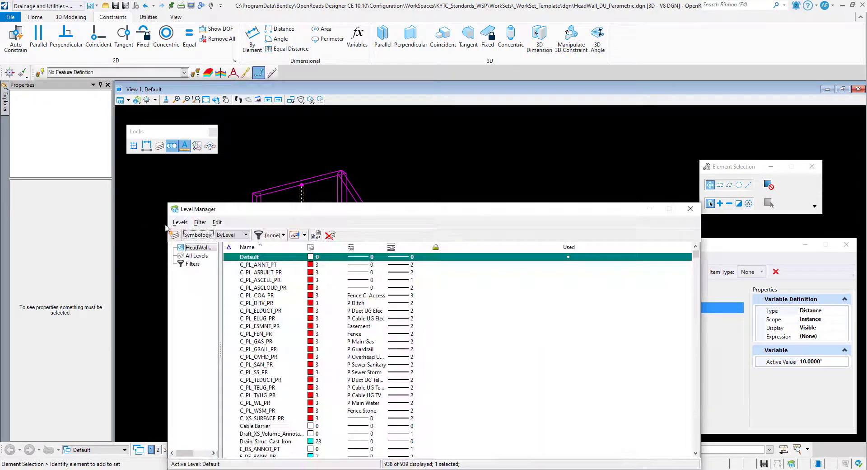
Create a new level named Constructions in the Level Manager and close the manager.
right_click(266, 250)
left_click(278, 254)
type("Construction")
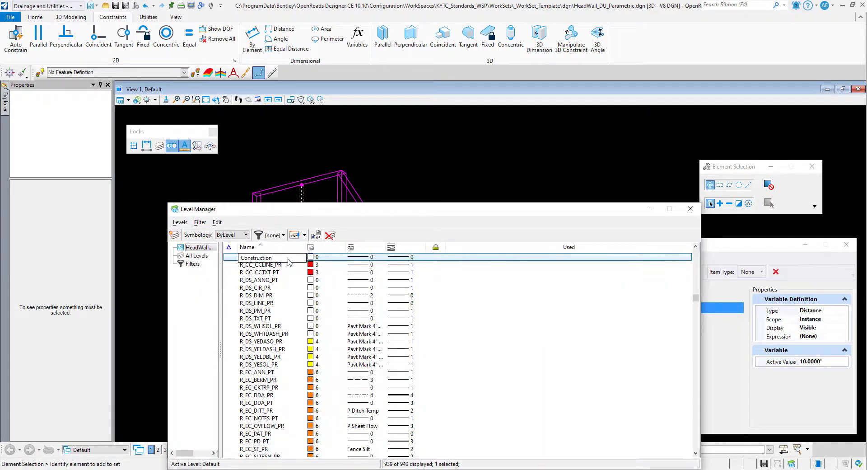
type("s")
key("Return")
left_click(690, 208)
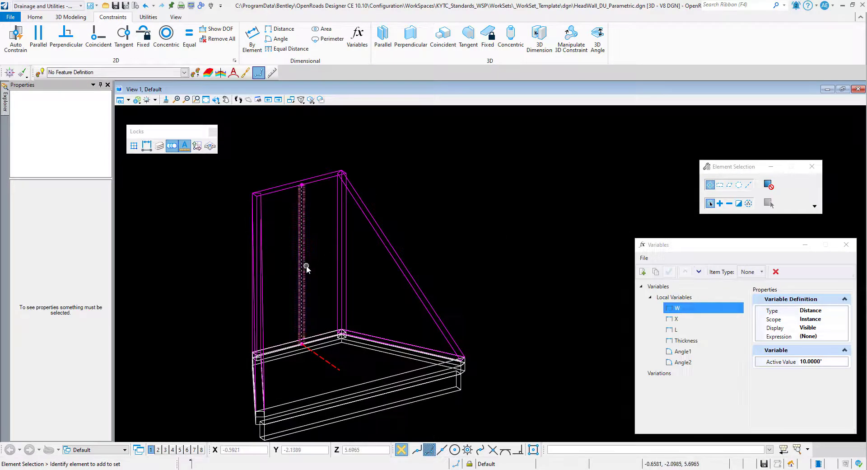
Assign the connection region shape, the vertical construction lines and the red dashed alignment line to the Constructions level.
left_click(302, 266)
left_click(319, 352)
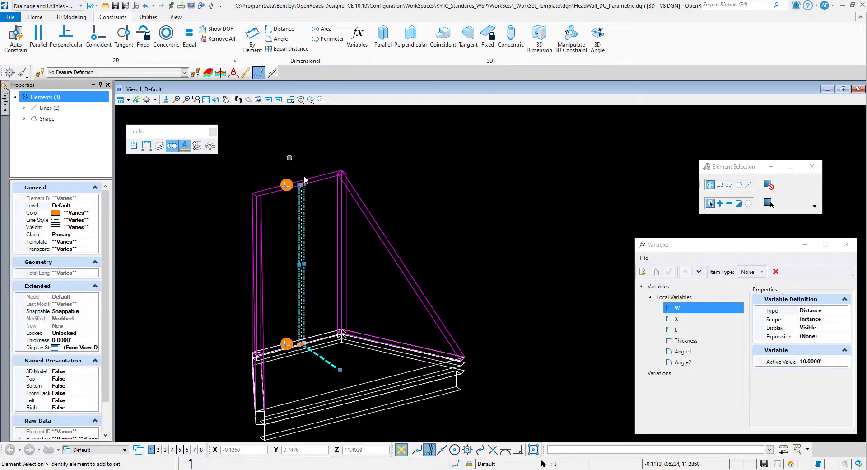
left_click(95, 206)
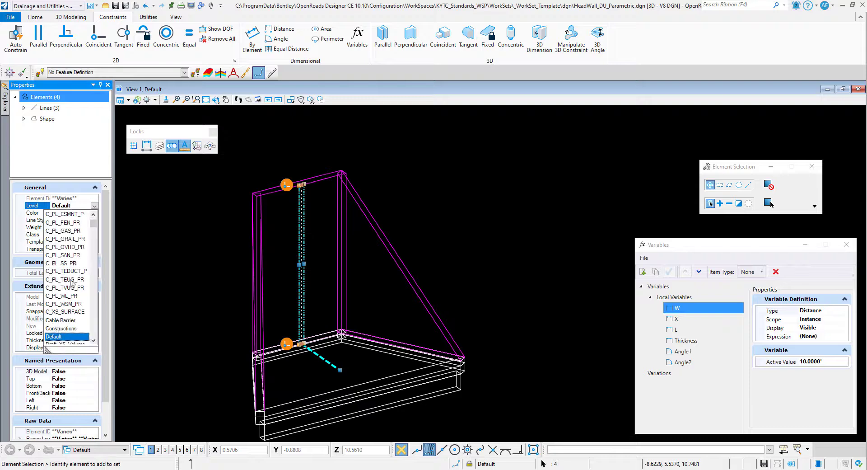
left_click(57, 328)
left_click(204, 216)
Set the active value of variable W to 5', and enter 45 for Angle1 and Angle2 together.
left_click(835, 361)
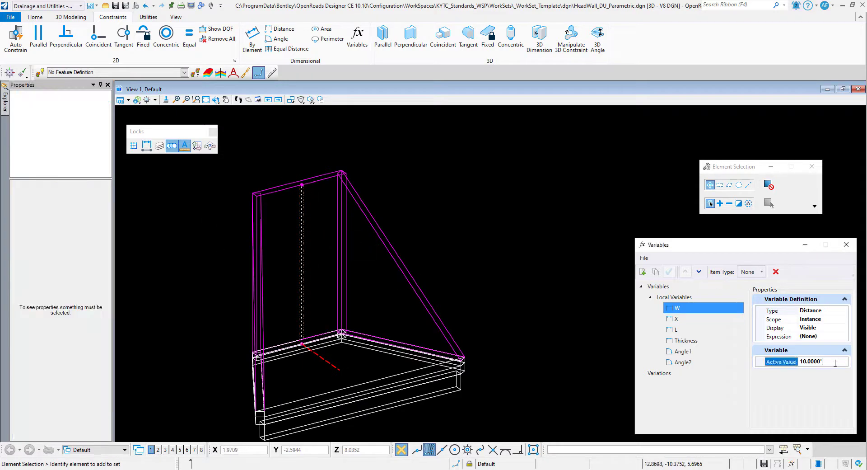
key("Return")
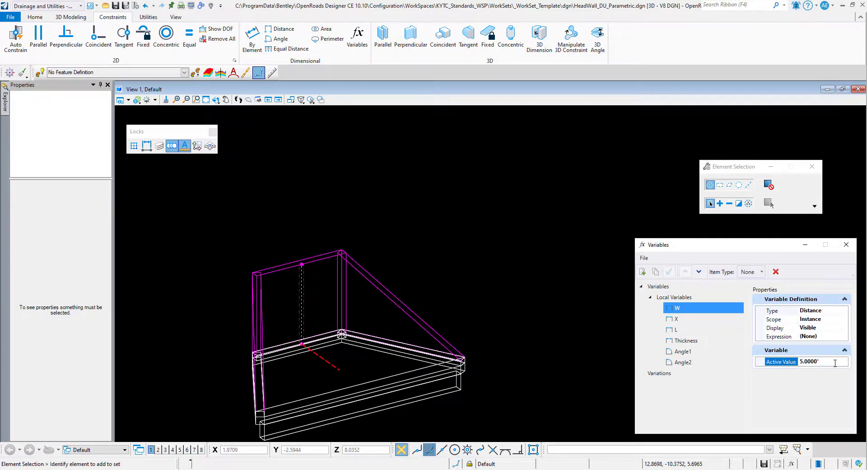
left_click(699, 365)
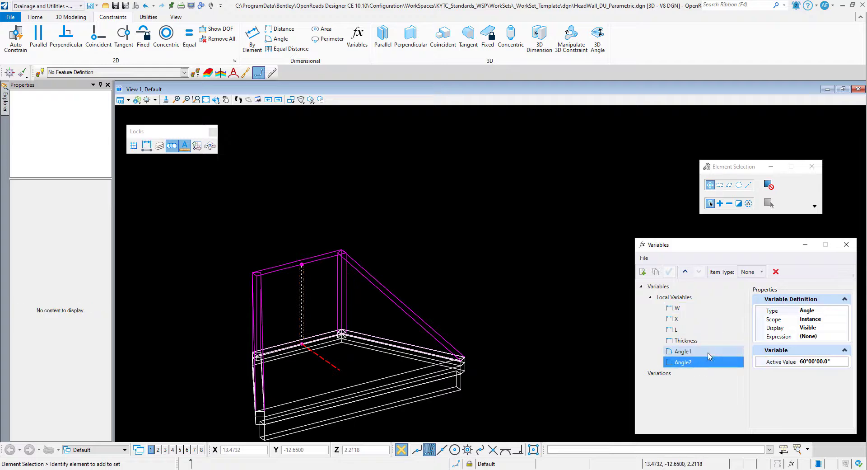
left_click(708, 355, "ctrl")
left_click(825, 362)
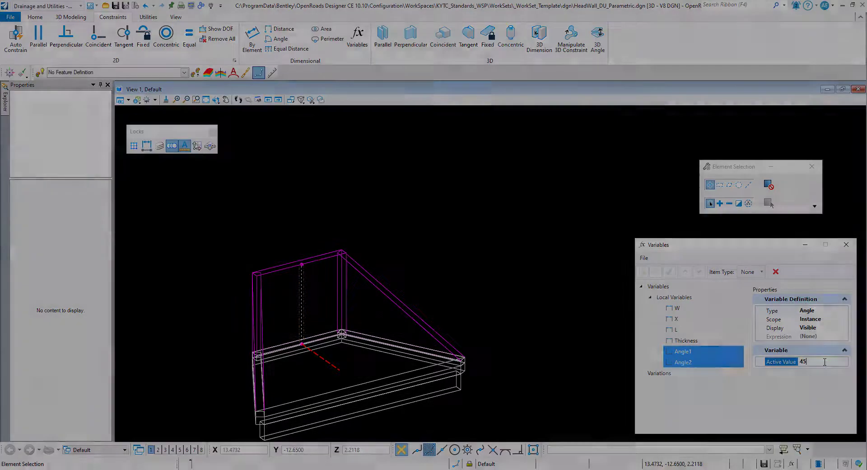